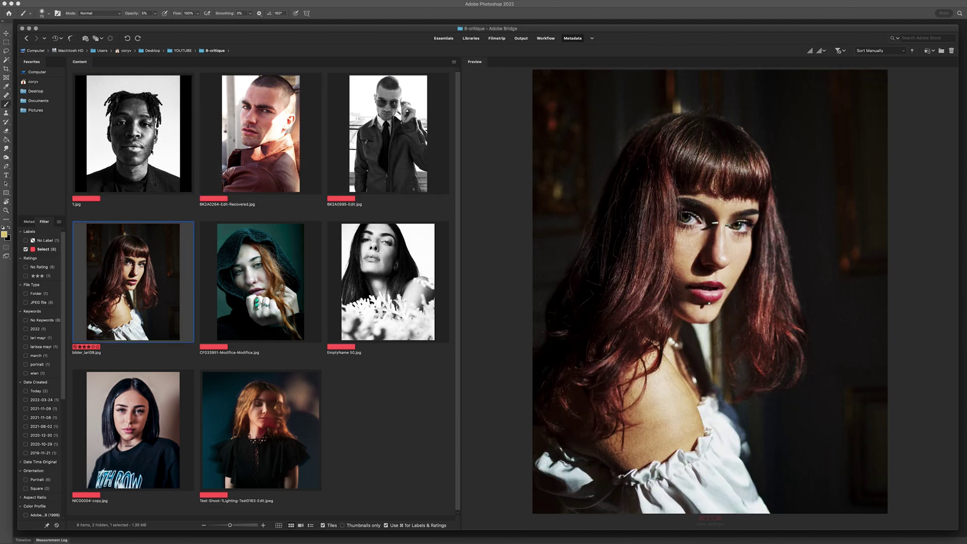
# - Browse the red-labelled portraits in the B-critique folder, previewing several of them up to the man in the leather jacket
pyautogui.press('Right')
pyautogui.press('Right')
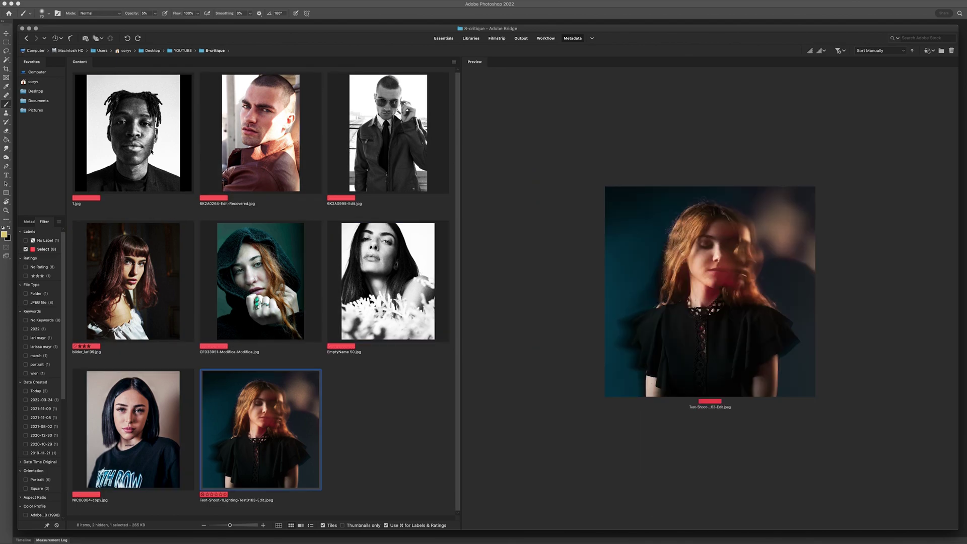
pyautogui.press('Left')
pyautogui.press('Left')
pyautogui.press('Left')
pyautogui.press('Left')
pyautogui.press('Left')
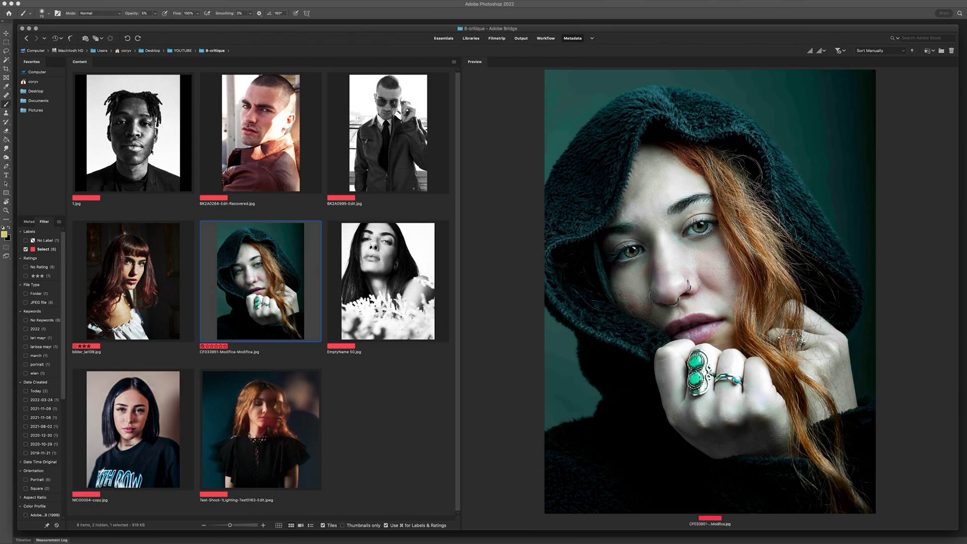
pyautogui.press('Left')
pyautogui.press('Left')
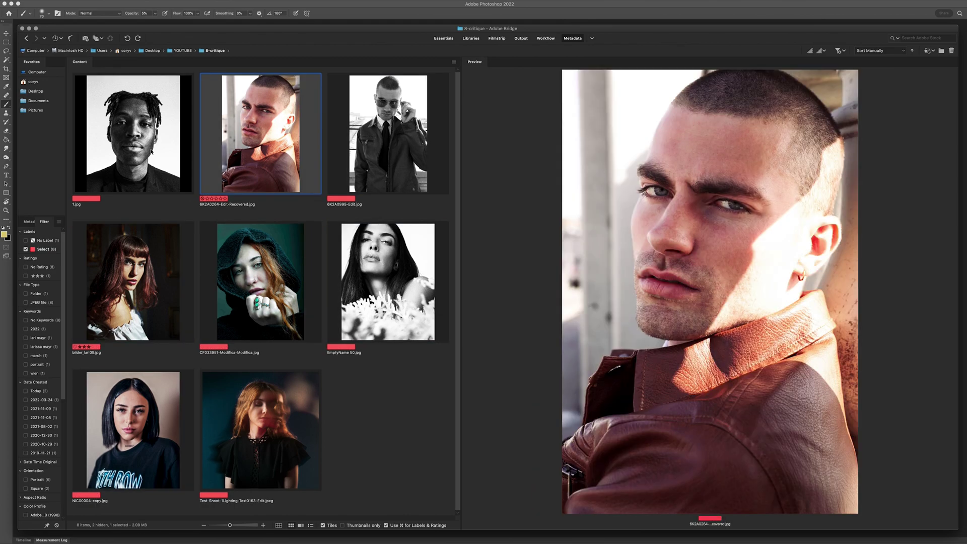
pyautogui.press('space')
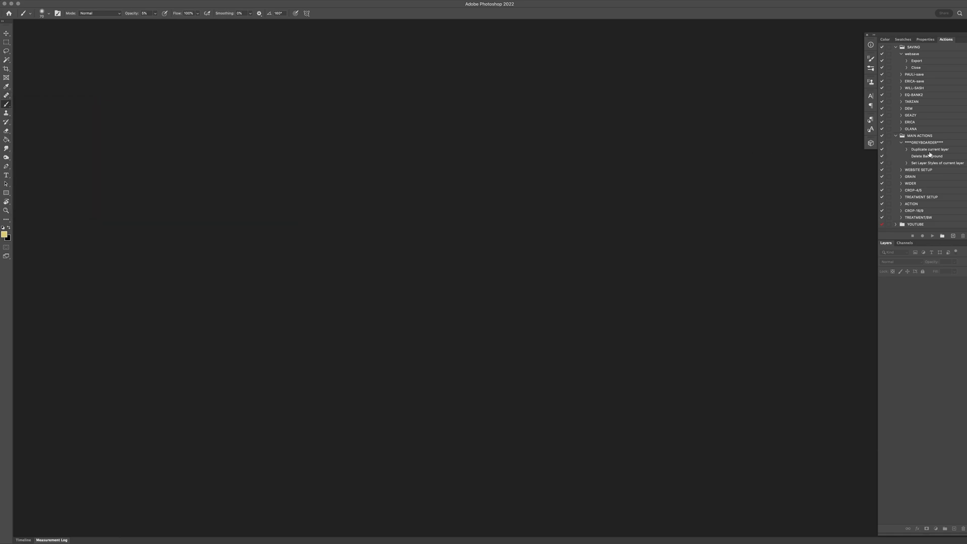
# - Select the CROP-4/5 action and expand it to list its recorded steps
pyautogui.click(915, 193)
pyautogui.click(901, 191)
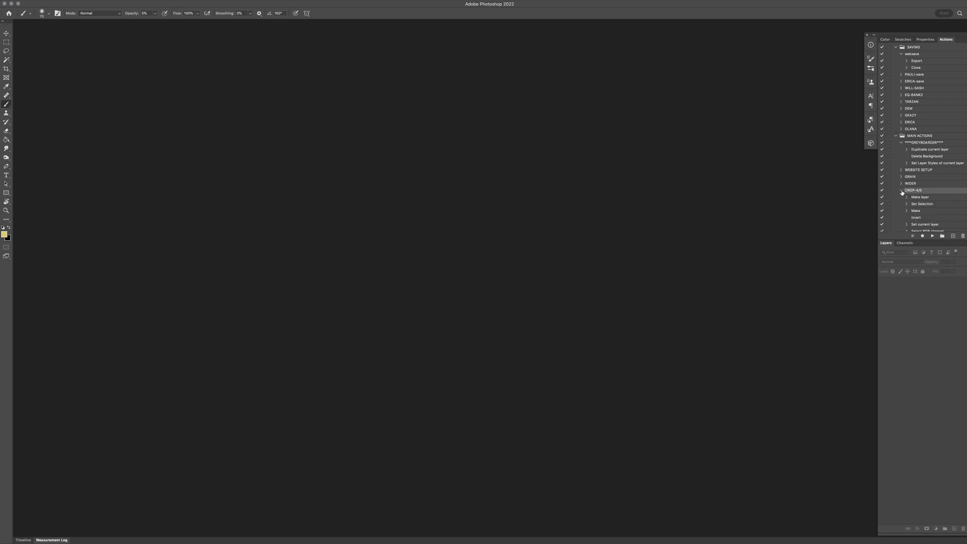
pyautogui.click(901, 192)
pyautogui.click(901, 192)
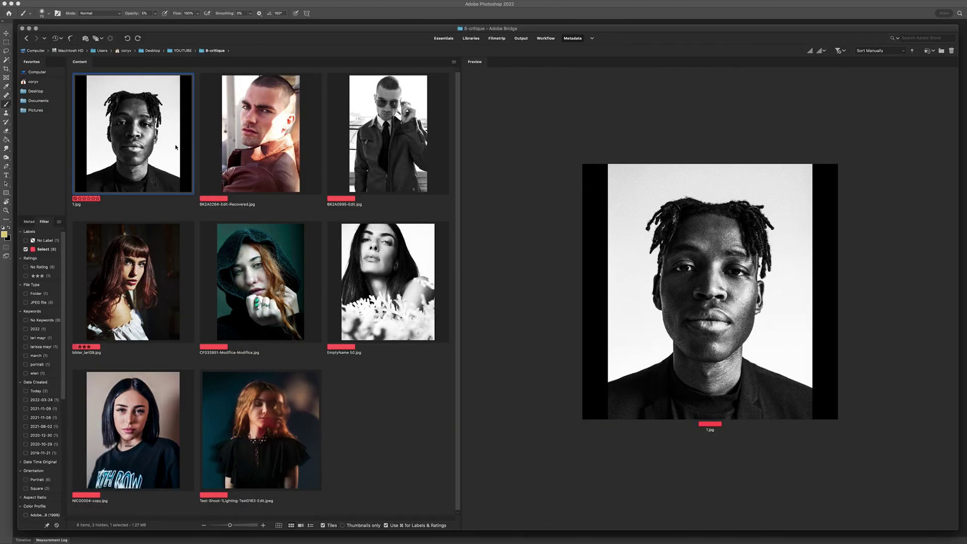
# - Switch to Bridge, select all the filtered portraits and open them in Photoshop, with the side panels shown
pyautogui.press('Right')
pyautogui.press('Left')
pyautogui.press('super+a')
pyautogui.press('Return')
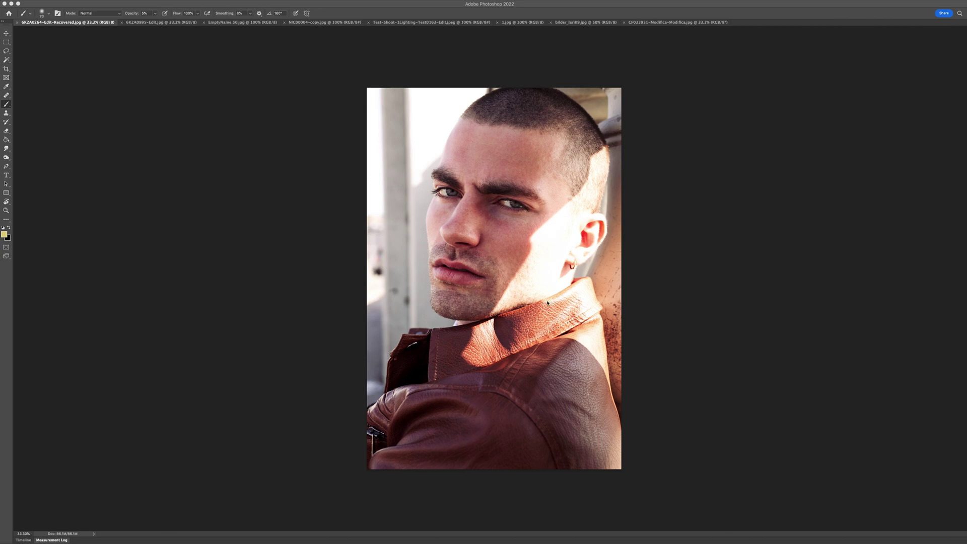
pyautogui.hotkey('shift', 'Tab')
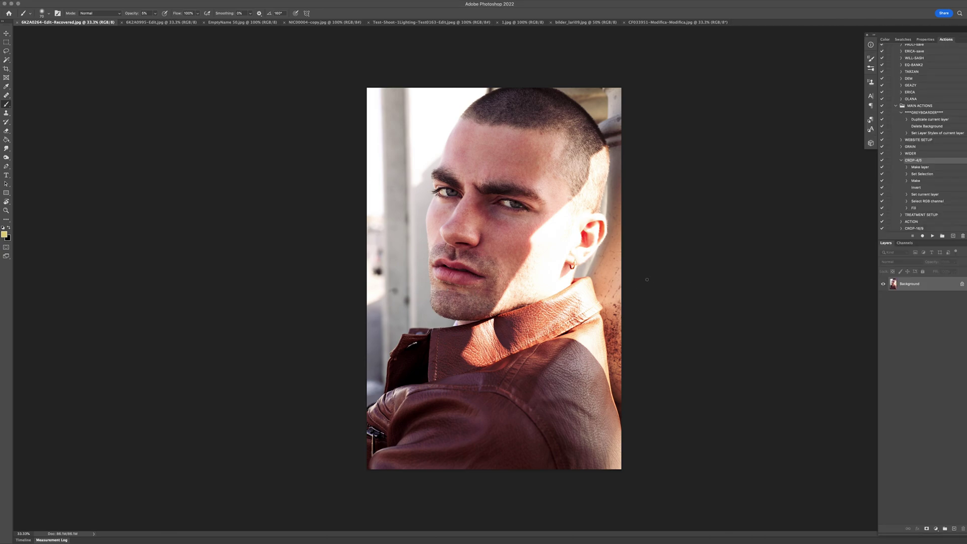
# - Add a new layer above the Background and sample a light grey from the backdrop as the painting colour
pyautogui.press('shift+super+n')
pyautogui.press('Return')
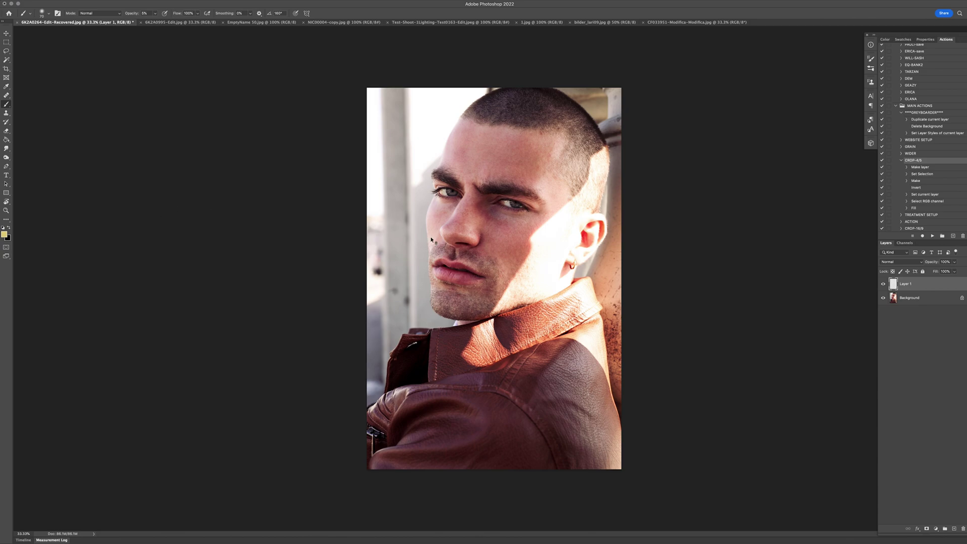
pyautogui.keyDown('alt'); pyautogui.click(429, 278); pyautogui.keyUp('alt')
pyautogui.keyDown('alt'); pyautogui.click(428, 282); pyautogui.keyUp('alt')
# - Paint grey over the bright background in front of the man's face and jacket with a large soft brush at 100% opacity
pyautogui.press(']')
pyautogui.press(']')
pyautogui.press(']')
pyautogui.press(']')
pyautogui.press(']')
pyautogui.press(']')
pyautogui.press(']')
pyautogui.press(']')
pyautogui.press(']')
pyautogui.press(']')
pyautogui.press(']')
pyautogui.press(']')
pyautogui.press(']')
pyautogui.moveTo(129, 13); pyautogui.dragTo(176, 15)
pyautogui.moveTo(370, 274)
pyautogui.mouseDown()
pyautogui.moveTo(396, 302)
pyautogui.moveTo(369, 342)
pyautogui.moveTo(399, 83)
pyautogui.moveTo(429, 121)
pyautogui.moveTo(451, 103)
pyautogui.mouseUp()
pyautogui.press('[')
pyautogui.press('[')
pyautogui.press('[')
pyautogui.press('[')
pyautogui.press('[')
pyautogui.press('[')
pyautogui.press('[')
pyautogui.moveTo(471, 105); pyautogui.dragTo(488, 95)
pyautogui.moveTo(426, 171); pyautogui.dragTo(417, 328)
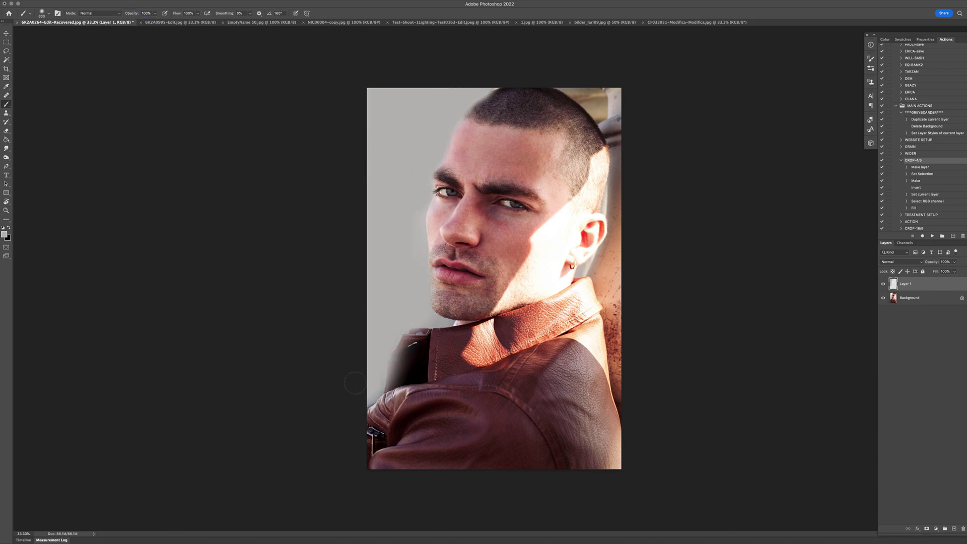
# - Add a layer mask to the grey paint layer and mask the paint off the jacket's shoulder and collar edge with black
pyautogui.click(927, 528)
pyautogui.press('d')
pyautogui.press('super+plus')
pyautogui.press('super+plus')
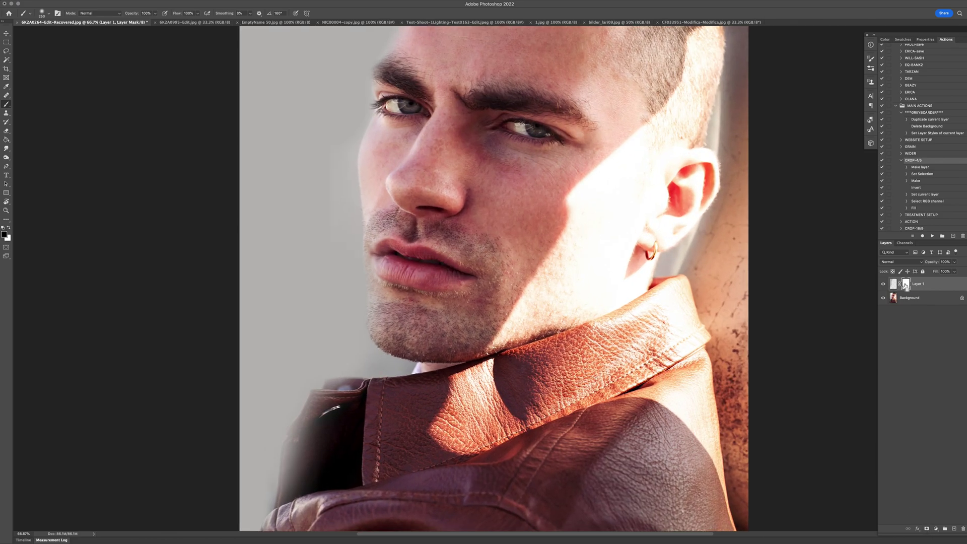
pyautogui.moveTo(359, 394); pyautogui.dragTo(558, 182)
pyautogui.press('super+plus')
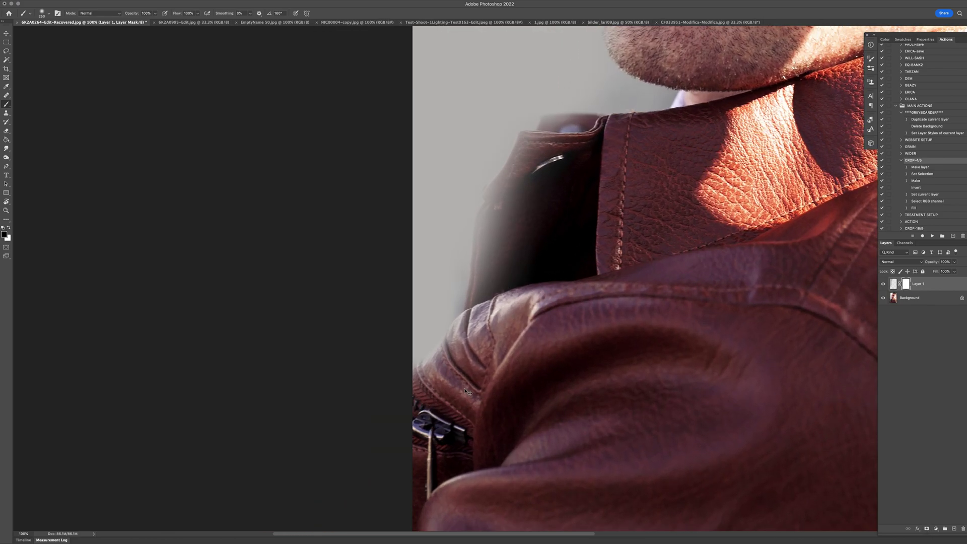
pyautogui.press('[')
pyautogui.press('[')
pyautogui.press('[')
pyautogui.moveTo(434, 380)
pyautogui.mouseDown()
pyautogui.moveTo(452, 342)
pyautogui.moveTo(507, 301)
pyautogui.moveTo(481, 305)
pyautogui.moveTo(475, 271)
pyautogui.moveTo(496, 184)
pyautogui.moveTo(529, 132)
pyautogui.moveTo(554, 121)
pyautogui.moveTo(579, 126)
pyautogui.moveTo(533, 171)
pyautogui.moveTo(509, 262)
pyautogui.moveTo(518, 290)
pyautogui.mouseUp()
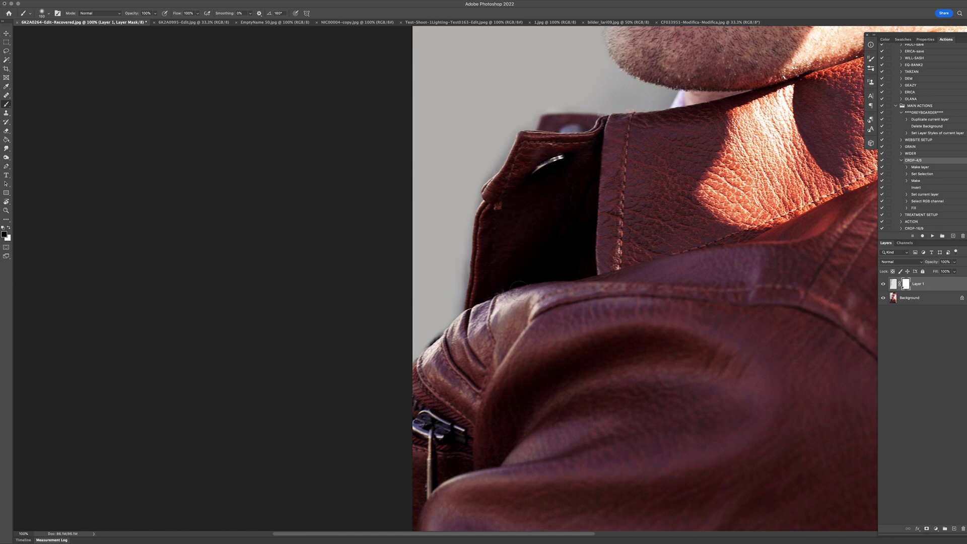
# - Continue masking the grey paint off the edge of the face, from the jaw and lips up to the brow
pyautogui.scroll(10, 533, 312)
pyautogui.hscroll(5, 533, 312)
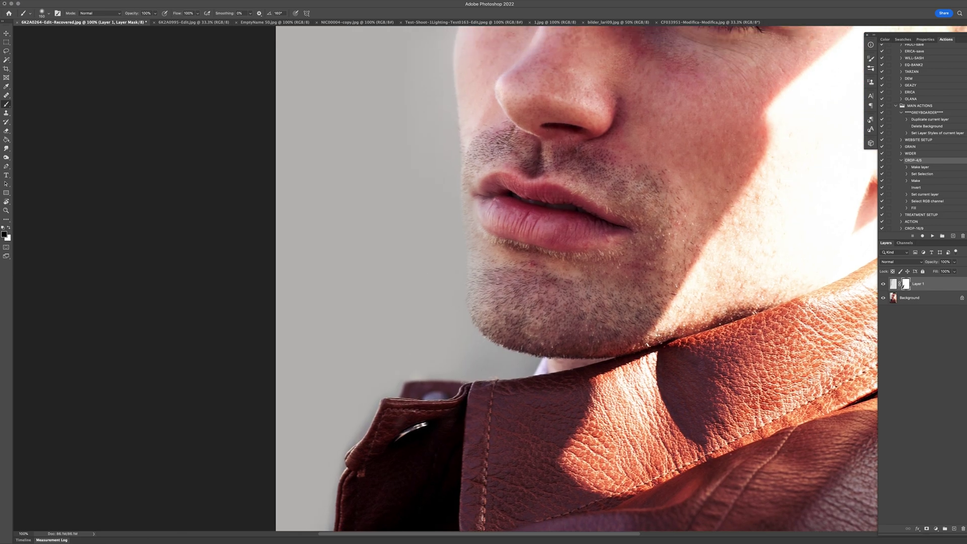
pyautogui.moveTo(491, 241)
pyautogui.mouseDown()
pyautogui.moveTo(477, 202)
pyautogui.moveTo(471, 259)
pyautogui.moveTo(478, 188)
pyautogui.mouseUp()
pyautogui.scroll(5, 504, 277)
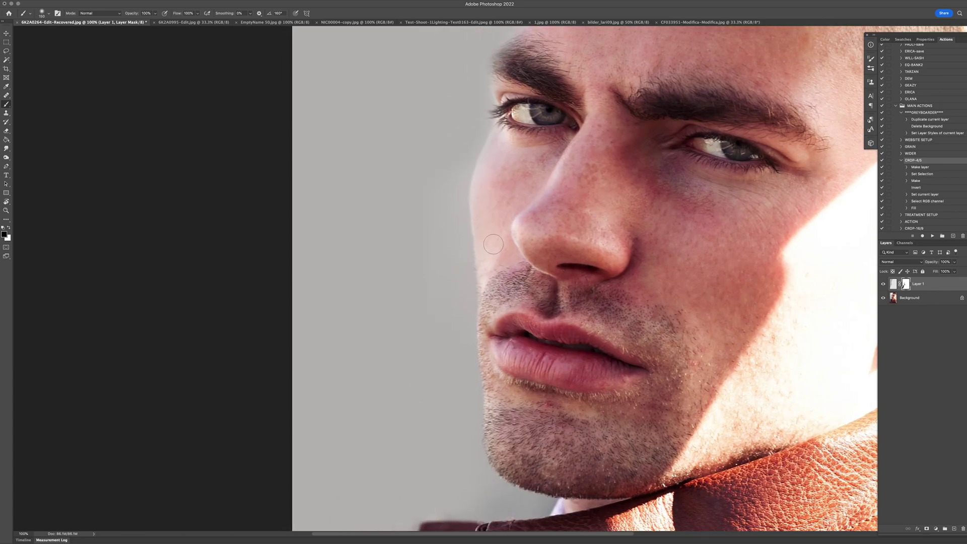
pyautogui.moveTo(504, 65)
pyautogui.mouseDown()
pyautogui.moveTo(544, 196)
pyautogui.moveTo(557, 116)
pyautogui.moveTo(606, 35)
pyautogui.moveTo(578, 183)
pyautogui.mouseUp()
pyautogui.moveTo(576, 146); pyautogui.dragTo(612, 109)
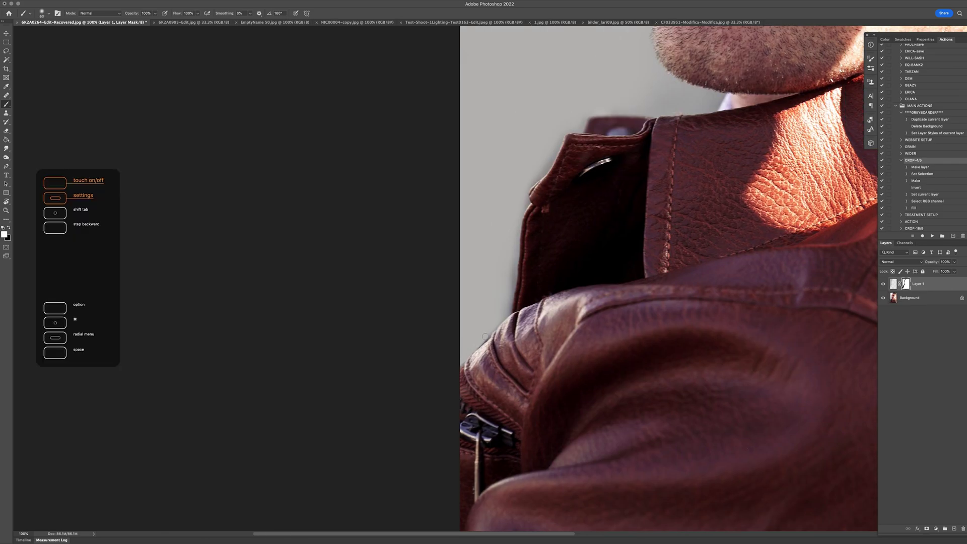
# - Paint white on the mask to cover leftover background along the jacket edge, and refine the outline with a smaller brush
pyautogui.moveTo(484, 336)
pyautogui.mouseDown()
pyautogui.moveTo(525, 204)
pyautogui.moveTo(579, 125)
pyautogui.mouseUp()
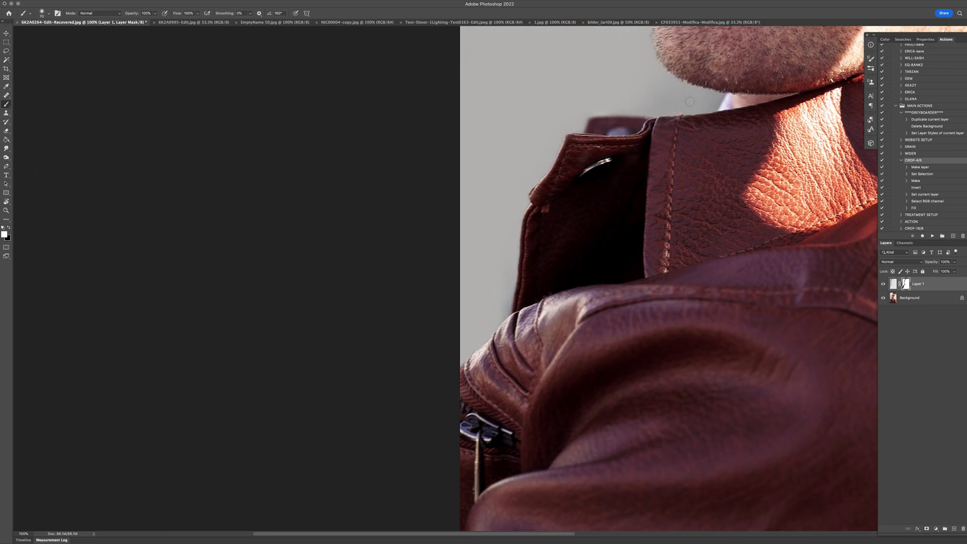
pyautogui.moveTo(604, 48); pyautogui.dragTo(551, 524)
pyautogui.press('[')
pyautogui.press('[')
pyautogui.press('[')
pyautogui.press('[')
pyautogui.moveTo(607, 161)
pyautogui.mouseDown()
pyautogui.moveTo(583, 115)
pyautogui.moveTo(622, 74)
pyautogui.mouseUp()
pyautogui.moveTo(620, 76)
pyautogui.mouseDown()
pyautogui.moveTo(555, 187)
pyautogui.moveTo(619, 73)
pyautogui.moveTo(576, 151)
pyautogui.mouseUp()
pyautogui.moveTo(622, 70); pyautogui.dragTo(570, 193)
# - Finish the mask edge with a larger brush and make the layer's image active instead of its mask
pyautogui.press(']')
pyautogui.press(']')
pyautogui.press(']')
pyautogui.press(']')
pyautogui.press(']')
pyautogui.press(']')
pyautogui.moveTo(599, 157); pyautogui.dragTo(675, 106)
pyautogui.press('super+minus')
pyautogui.press('super+minus')
pyautogui.press('super+minus')
pyautogui.press('super+minus')
pyautogui.press('super+2')
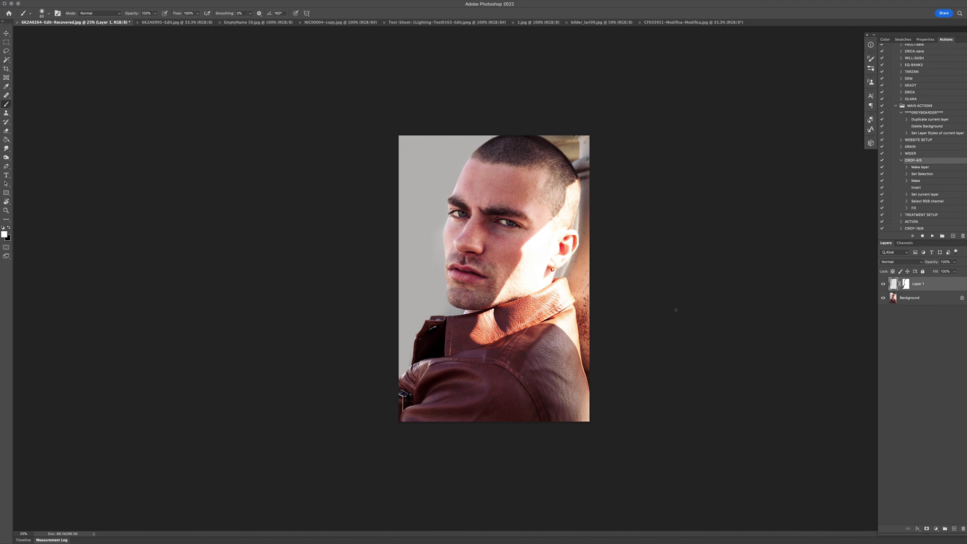
# - Run the CROP-4/5 action, scale its crop frame to about 124.6%, and position it tightly around the man's head and shoulders
pyautogui.click(931, 235)
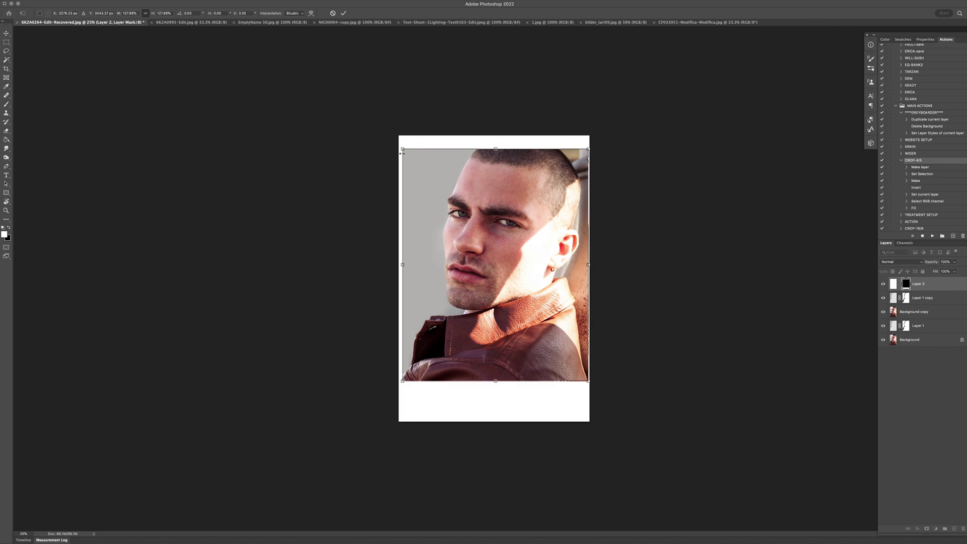
pyautogui.moveTo(403, 380); pyautogui.dragTo(406, 375)
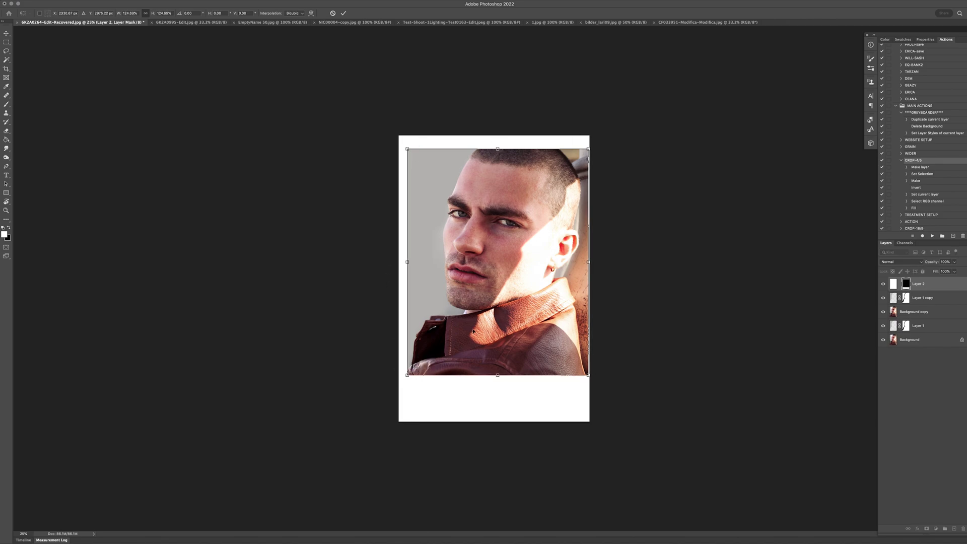
pyautogui.moveTo(473, 331); pyautogui.dragTo(471, 322)
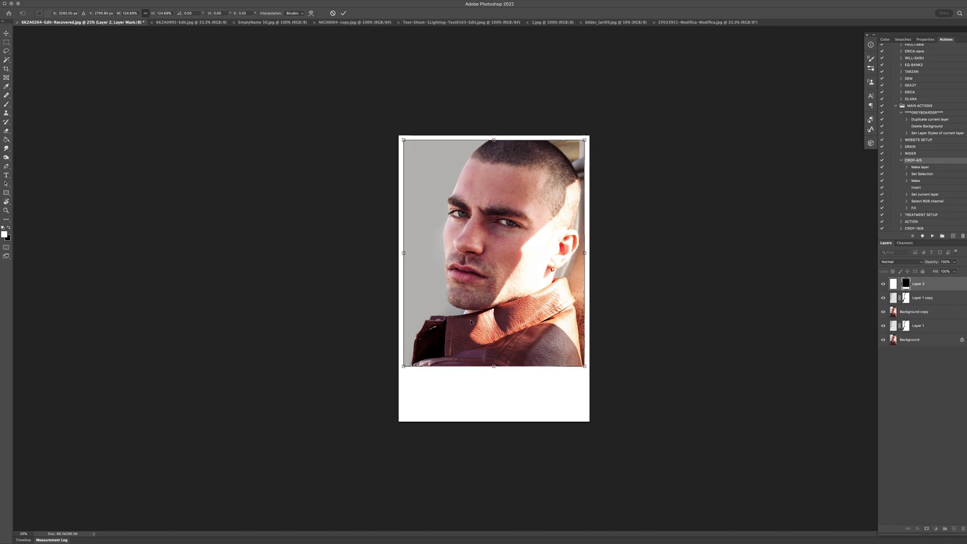
pyautogui.press('Right')
pyautogui.press('Right')
pyautogui.press('Right')
pyautogui.press('Right')
pyautogui.press('Right')
pyautogui.press('Right')
pyautogui.press('Right')
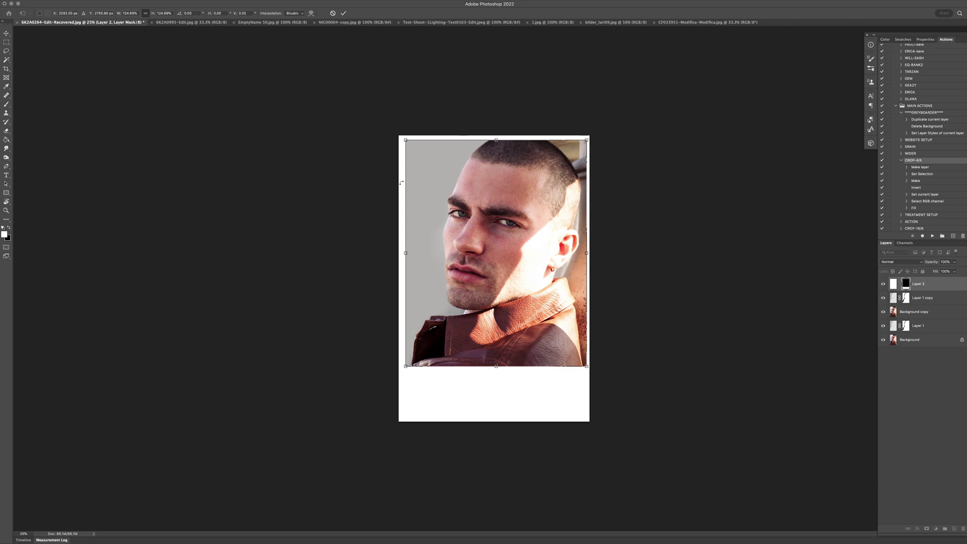
pyautogui.press('Return')
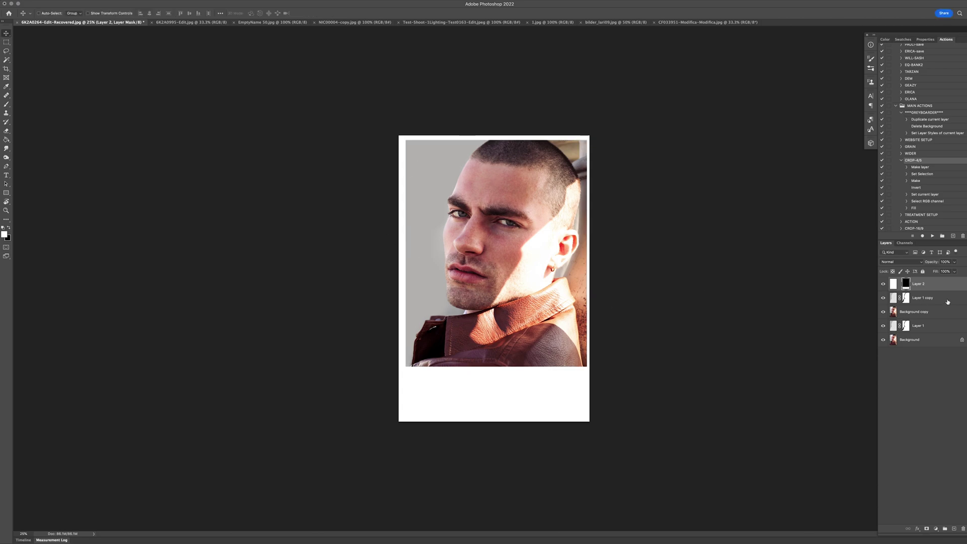
# - Try rotating Layer 1 copy, Background copy and Layer 1 together about 9° counter-clockwise within the crop frame
pyautogui.click(948, 302)
pyautogui.keyDown('super'); pyautogui.click(934, 327); pyautogui.keyUp('super')
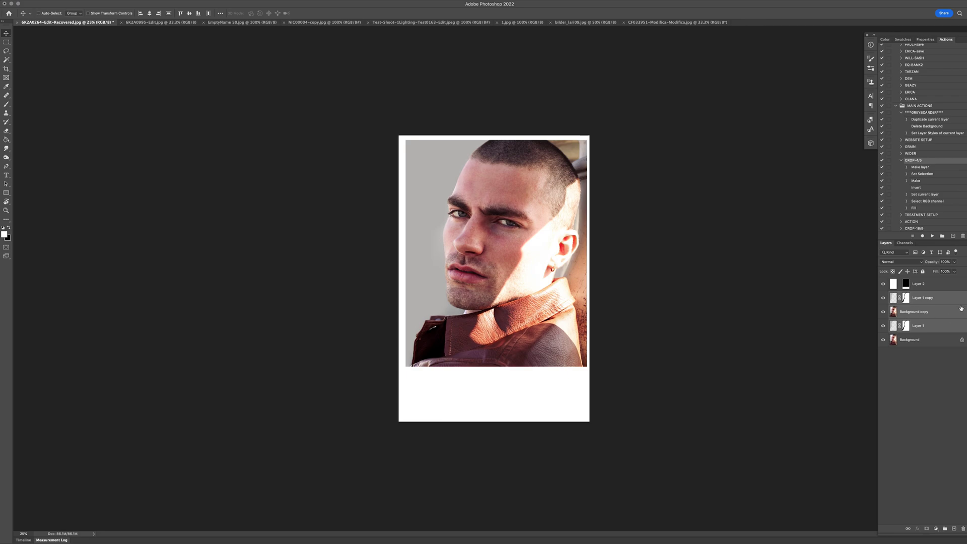
pyautogui.press('super+t')
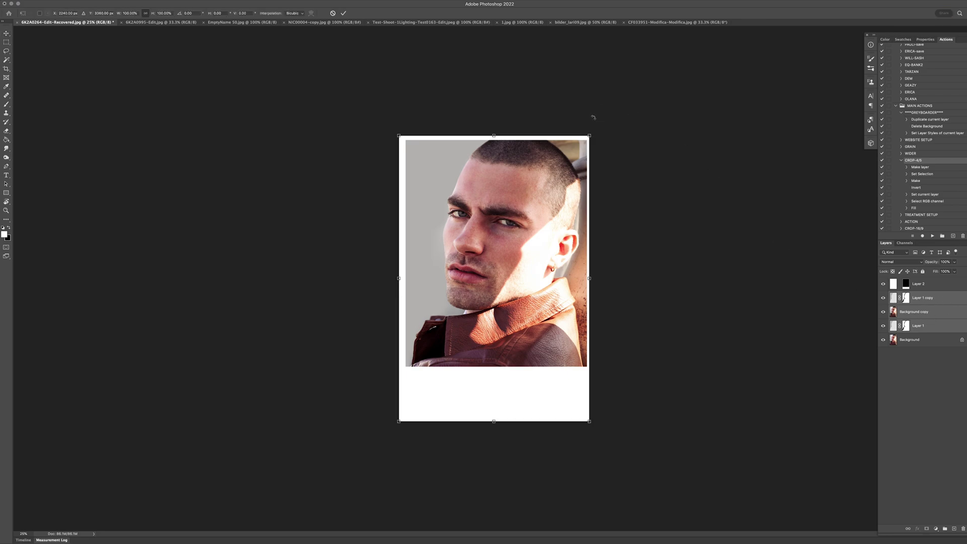
pyautogui.moveTo(593, 117); pyautogui.dragTo(573, 113)
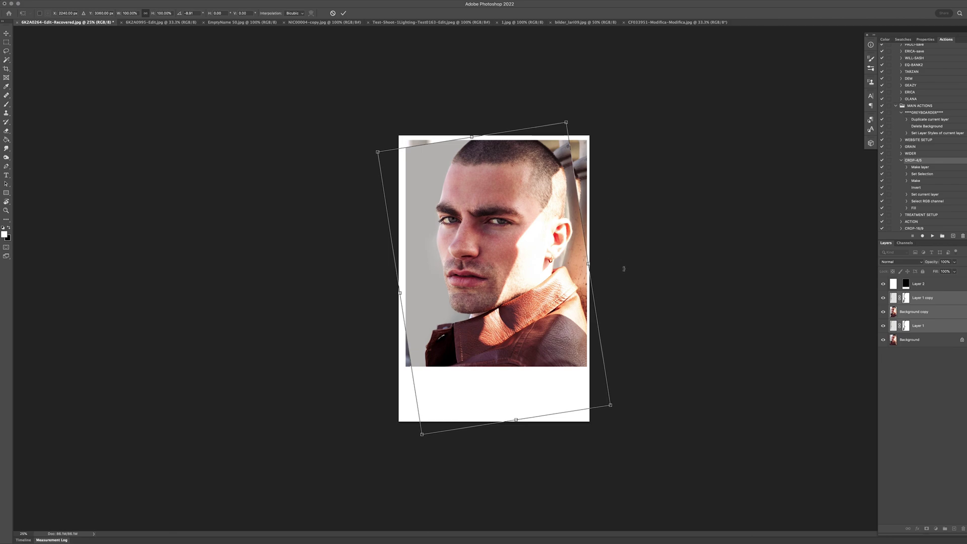
pyautogui.press('Escape')
# - Add a blank retouching layer above Layer 1 copy and activate the Healing Brush over the man's cheek
pyautogui.click(927, 300)
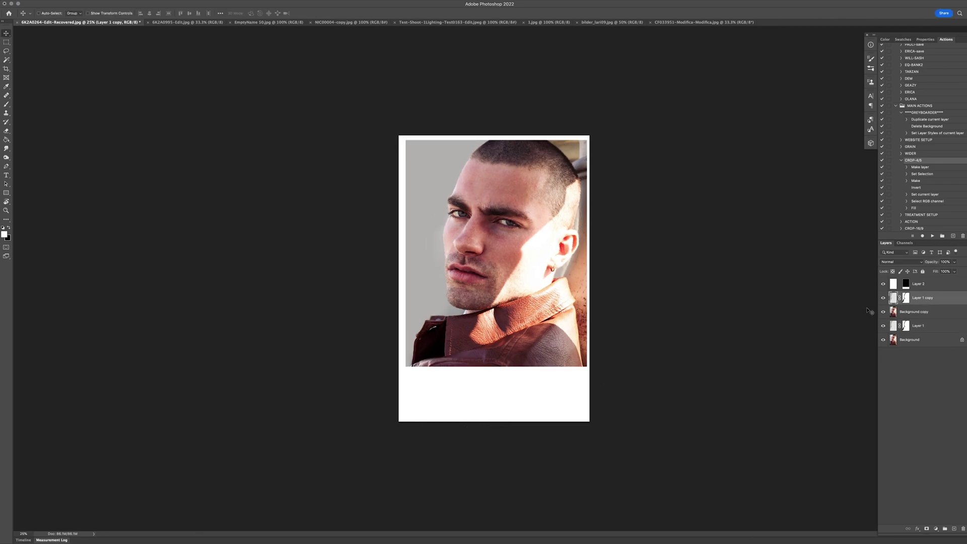
pyautogui.press('super+shift+alt+n')
pyautogui.press('j')
pyautogui.press('super+plus')
pyautogui.press('super+plus')
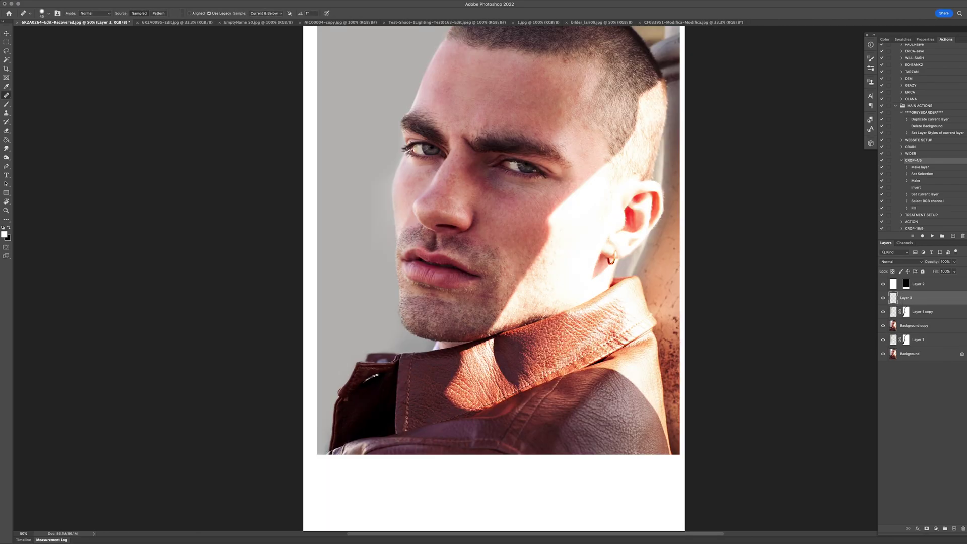
pyautogui.press('super+plus')
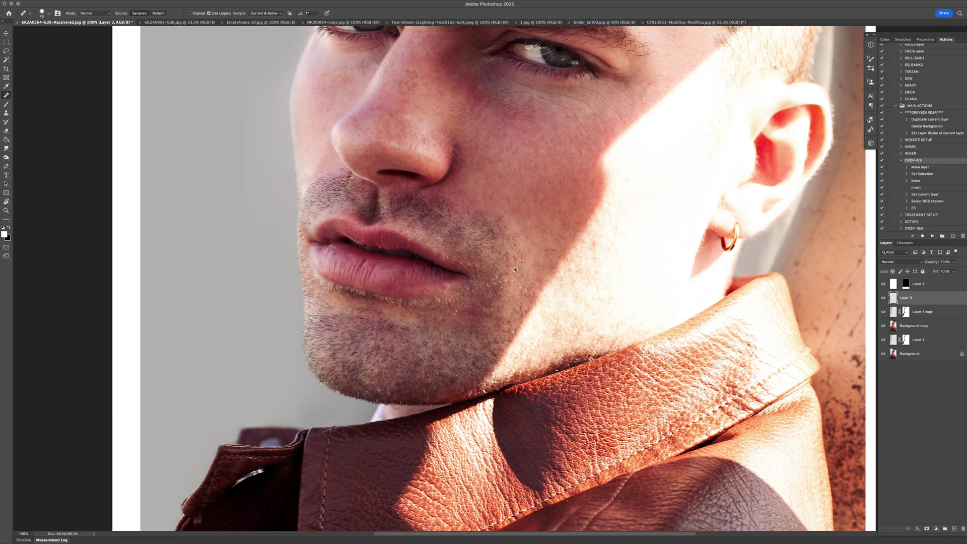
# - Compare the original photo with the cropped, grey-backdrop version by repeatedly isolating the Background layer
pyautogui.press('super+minus')
pyautogui.press('super+minus')
pyautogui.press('super+minus')
pyautogui.keyDown('alt'); pyautogui.click(883, 354); pyautogui.keyUp('alt')
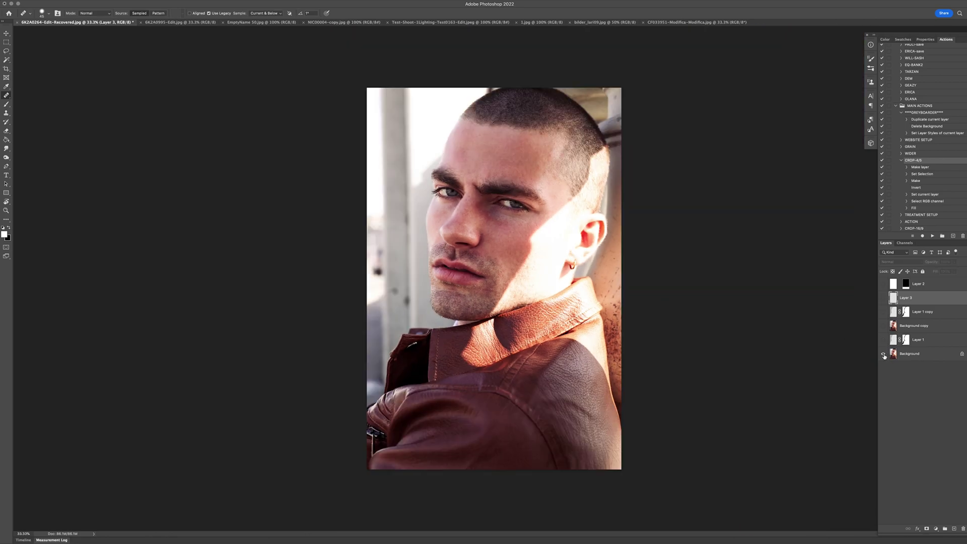
pyautogui.keyDown('alt'); pyautogui.click(883, 354); pyautogui.keyUp('alt')
pyautogui.keyDown('alt'); pyautogui.click(882, 354); pyautogui.keyUp('alt')
pyautogui.keyDown('alt'); pyautogui.click(882, 354); pyautogui.keyUp('alt')
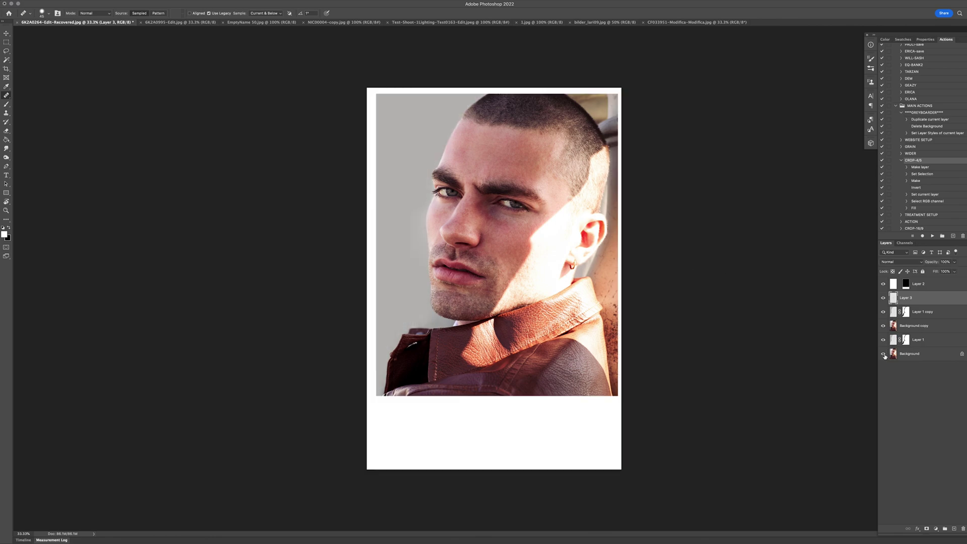
pyautogui.keyDown('alt'); pyautogui.click(882, 354); pyautogui.keyUp('alt')
pyautogui.keyDown('alt'); pyautogui.click(883, 354); pyautogui.keyUp('alt')
# - Lower the opacity of Layer 1 copy to 73%, and switch to the 6K2A0995-Edit.jpg document with the side panels hidden
pyautogui.click(931, 316)
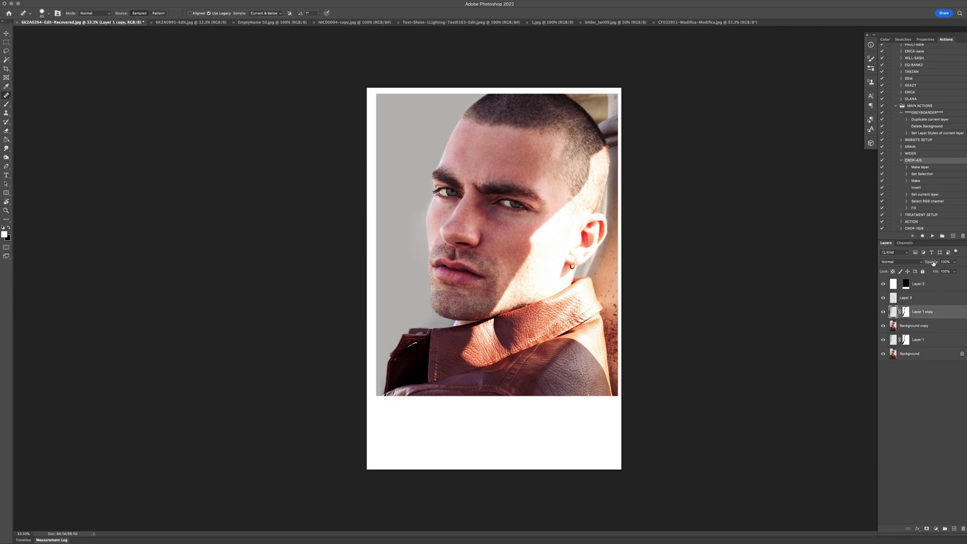
pyautogui.moveTo(935, 263); pyautogui.dragTo(924, 265)
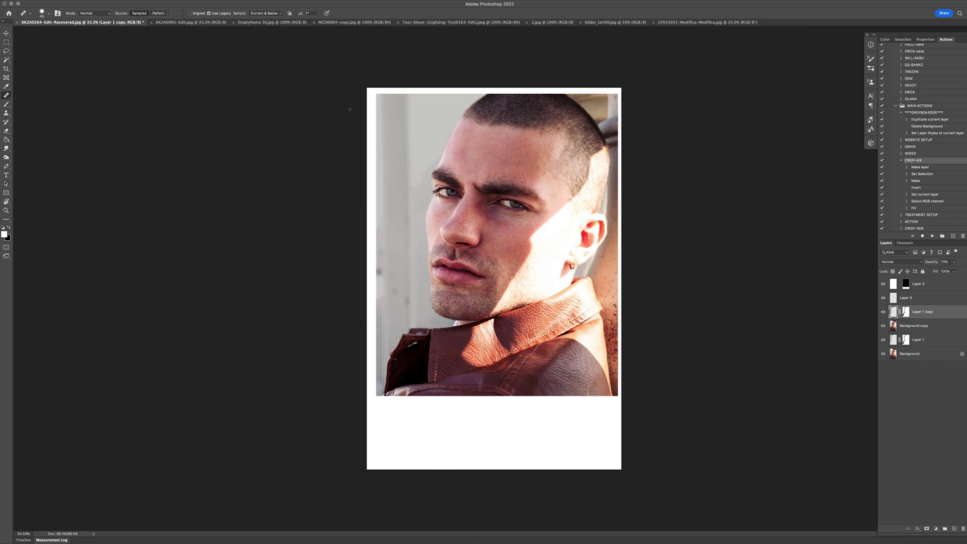
pyautogui.hotkey('ctrl', 'Tab')
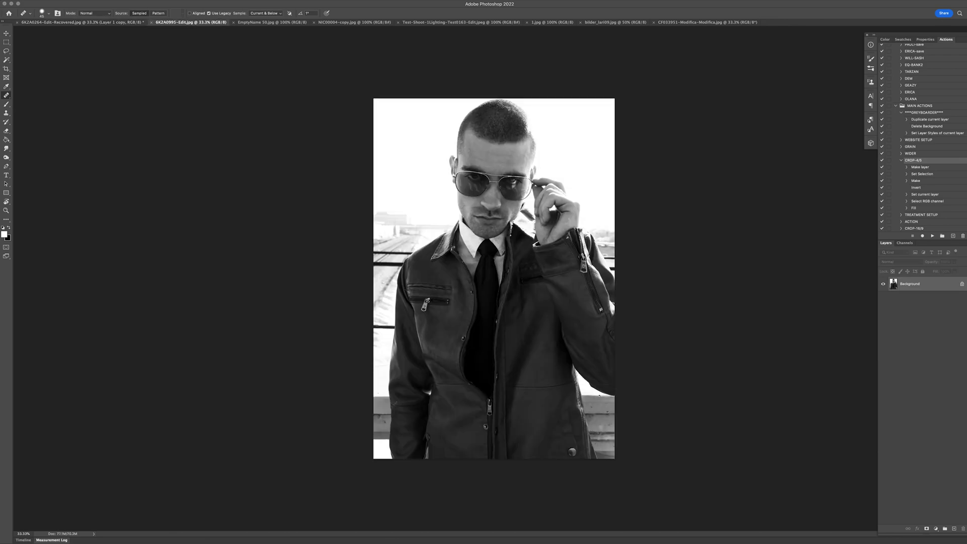
pyautogui.hotkey('shift', 'Tab')
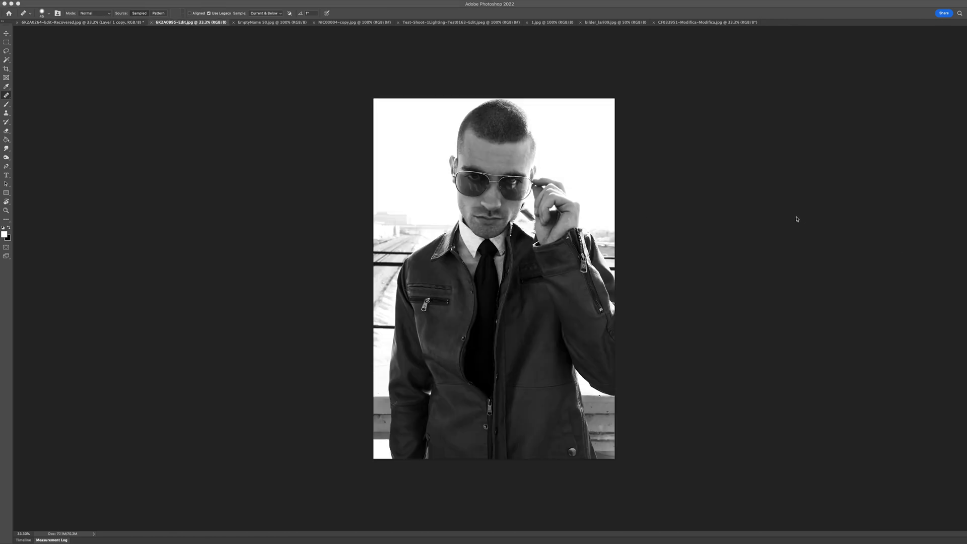
# - Run the CROP-4/5 action and enlarge its frame to about 16.6 × 20.7 in around the man's head, jacket and raised hand
pyautogui.hotkey('shift', 'Tab')
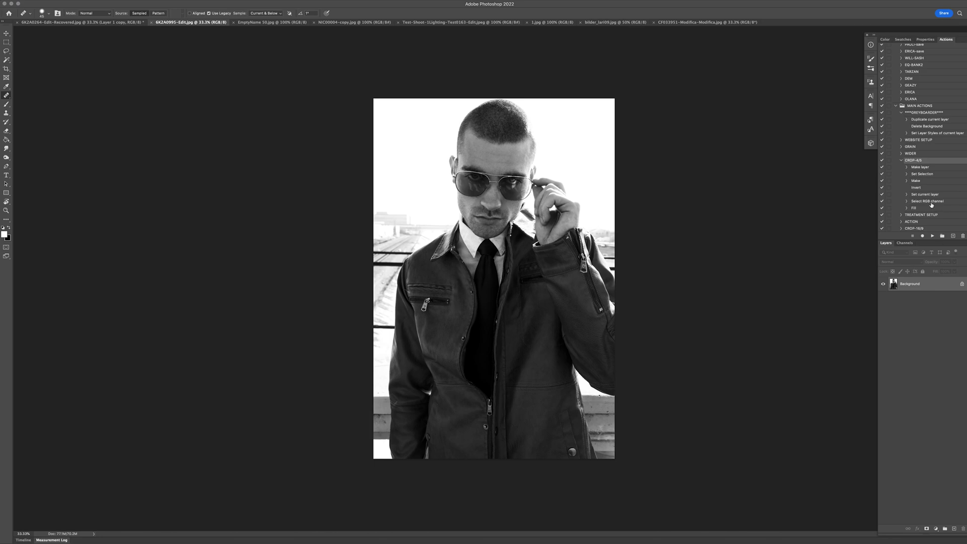
pyautogui.click(933, 236)
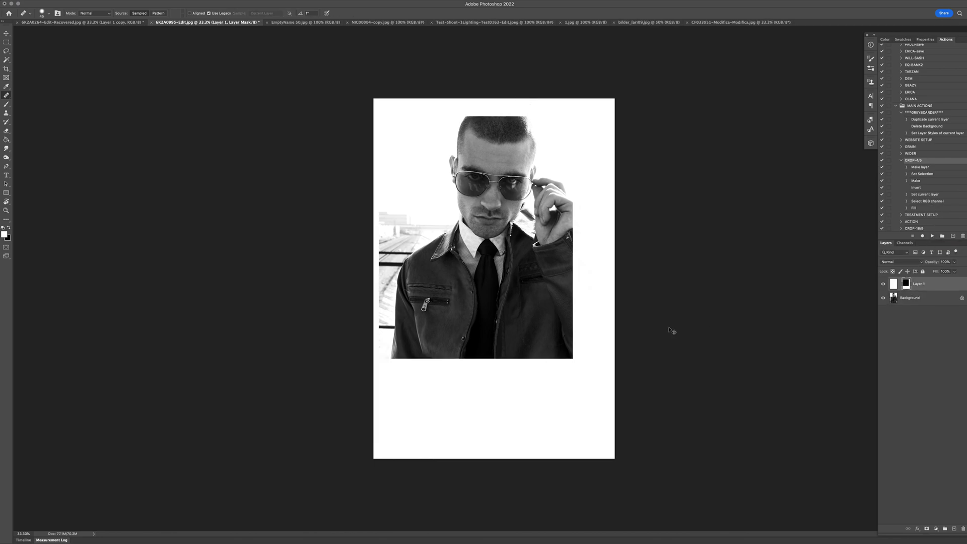
pyautogui.press('super+t')
pyautogui.moveTo(543, 283); pyautogui.dragTo(540, 271)
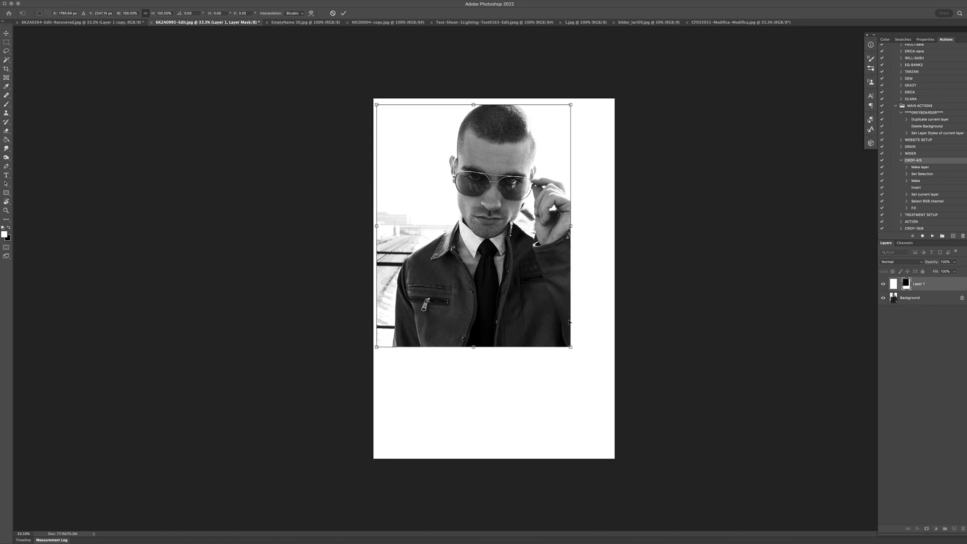
pyautogui.moveTo(571, 347); pyautogui.dragTo(609, 394)
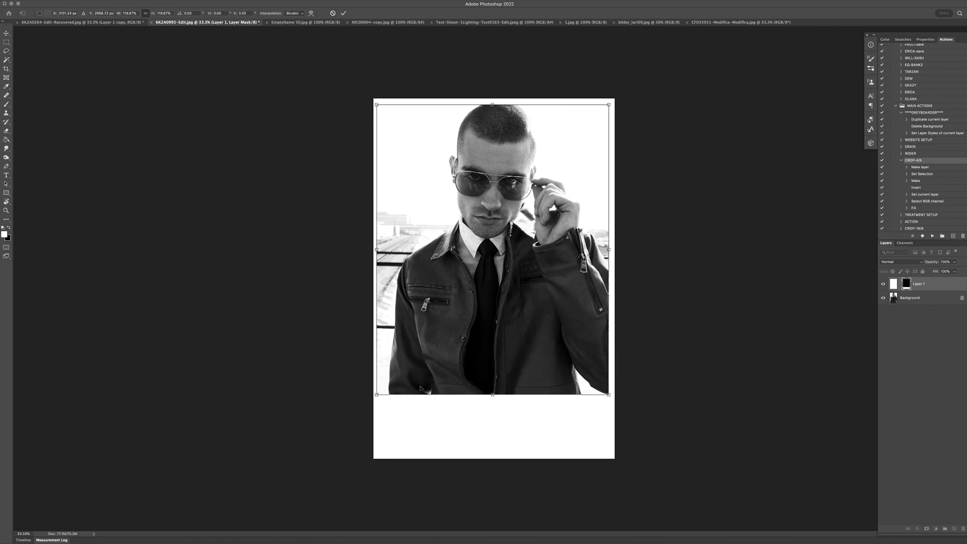
pyautogui.moveTo(378, 395); pyautogui.dragTo(382, 387)
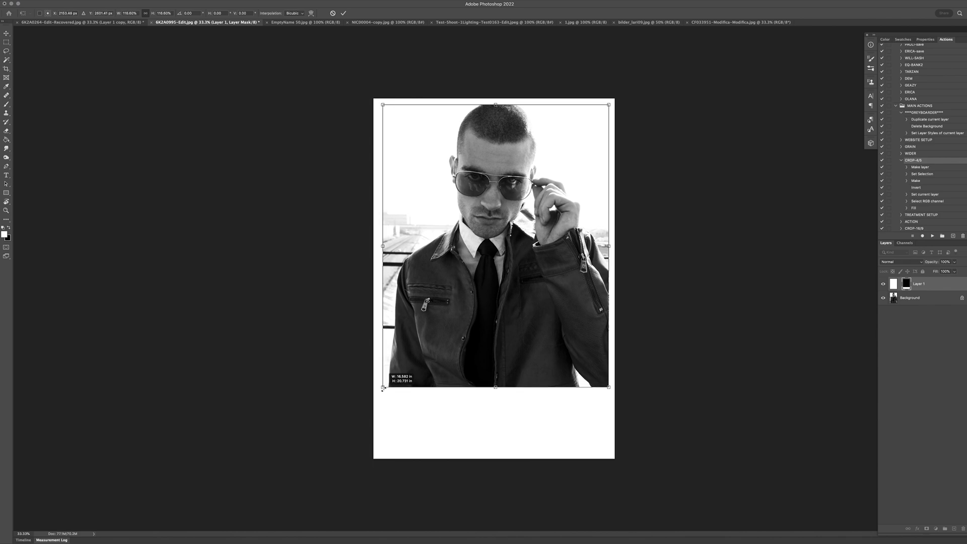
pyautogui.moveTo(459, 196); pyautogui.dragTo(458, 196)
pyautogui.press('Return')
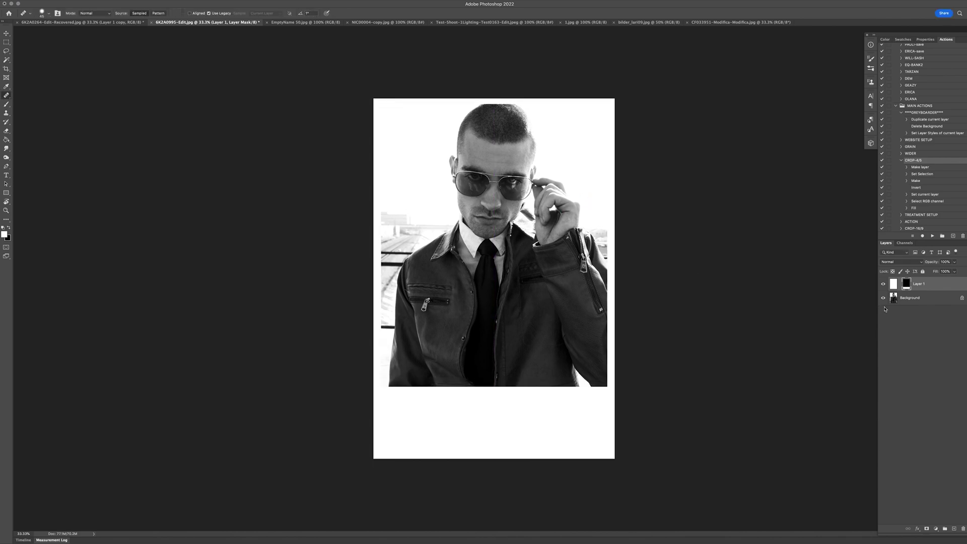
# - Compare the man's portrait with and without the 4:5 crop frame
pyautogui.click(883, 283)
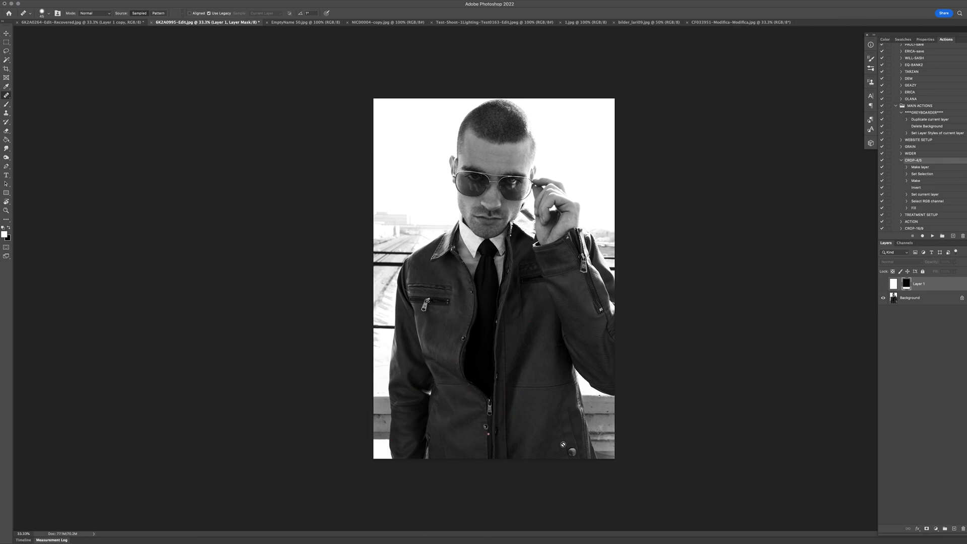
pyautogui.click(882, 283)
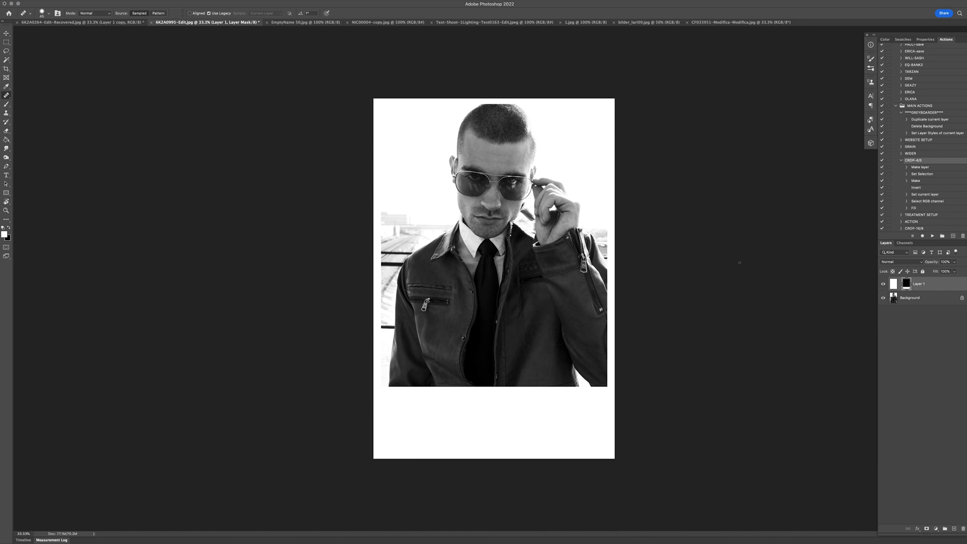
pyautogui.click(935, 298)
pyautogui.click(935, 529)
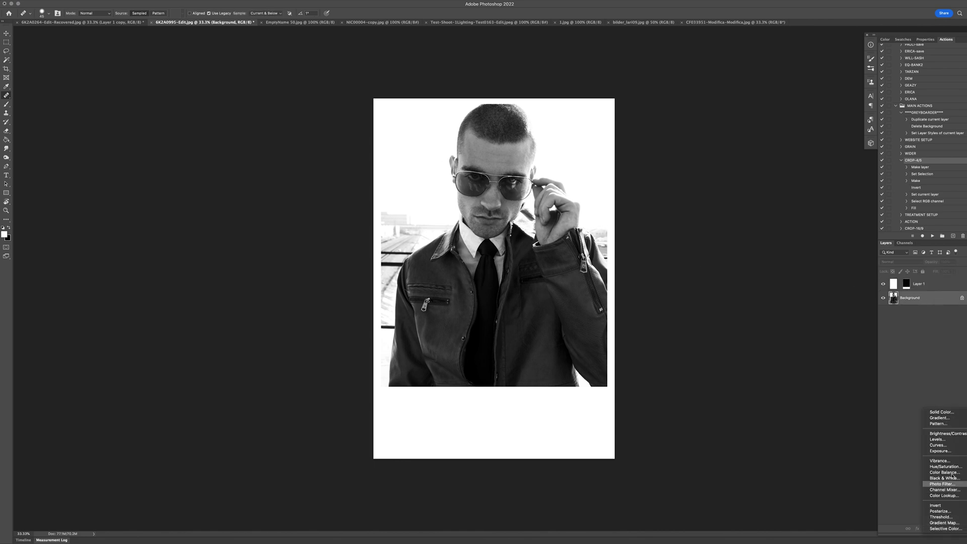
pyautogui.click(886, 422)
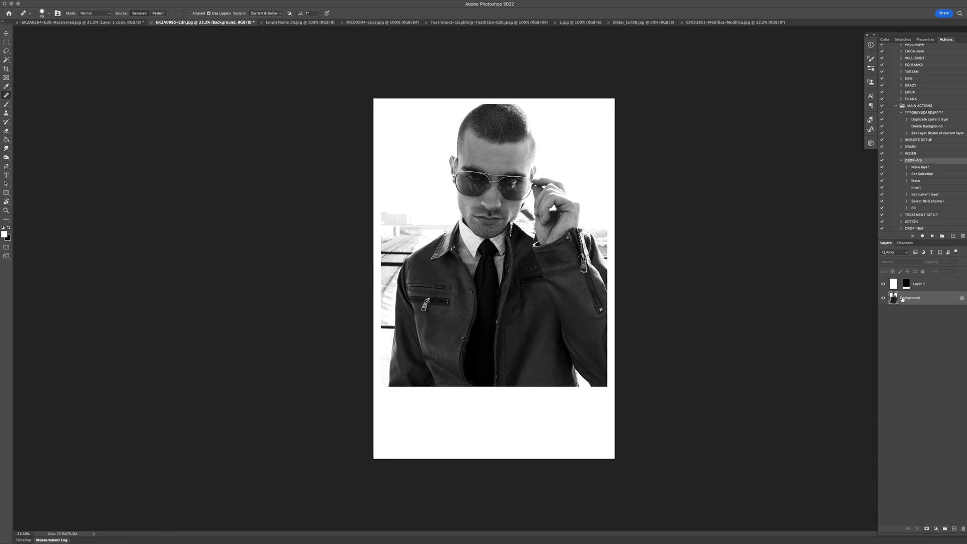
# - Fill the crop frame on Layer 1 with black
pyautogui.click(894, 285)
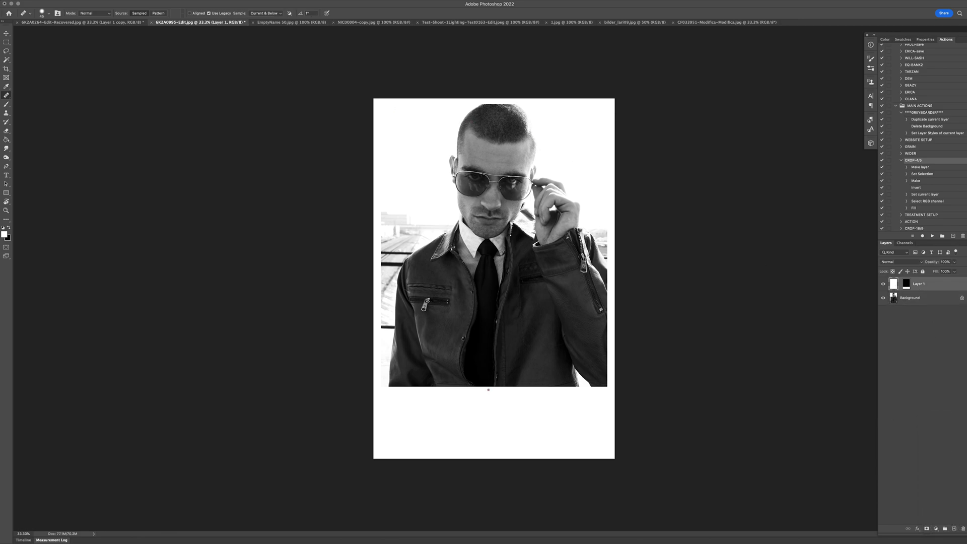
pyautogui.press('x')
pyautogui.press('g')
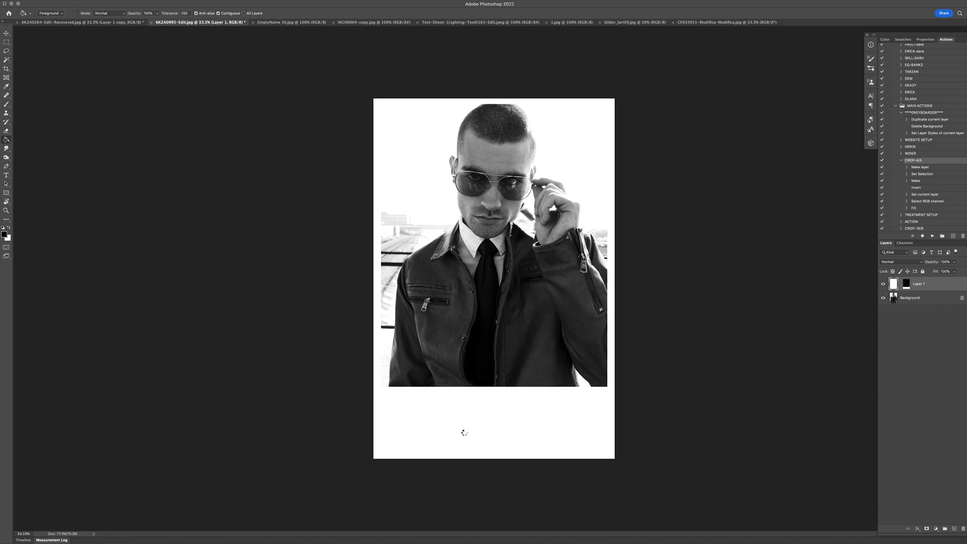
pyautogui.click(462, 432)
# - Add a blank layer above Background and paint the sampled sky white over the railings and skyline beside the man
pyautogui.click(905, 296)
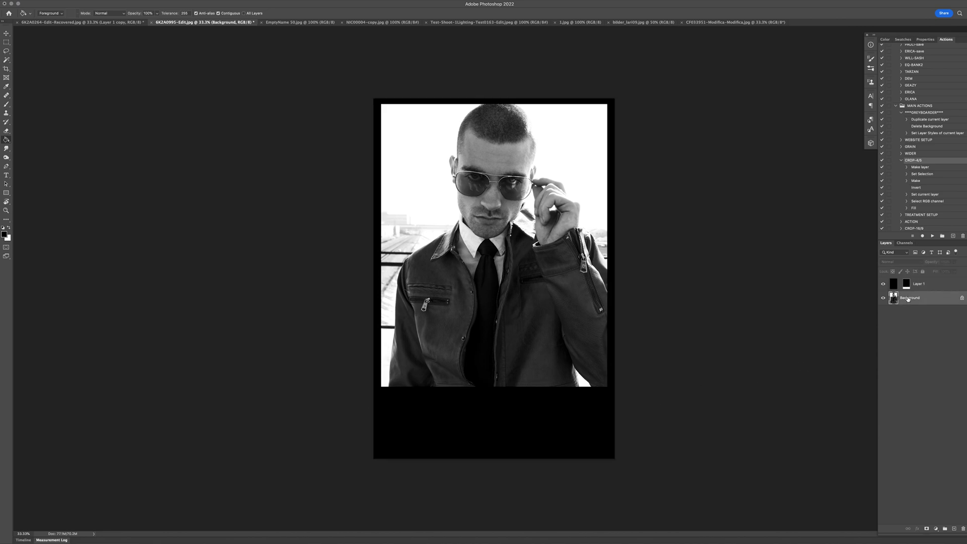
pyautogui.press('super+shift+n')
pyautogui.press('Return')
pyautogui.press('b')
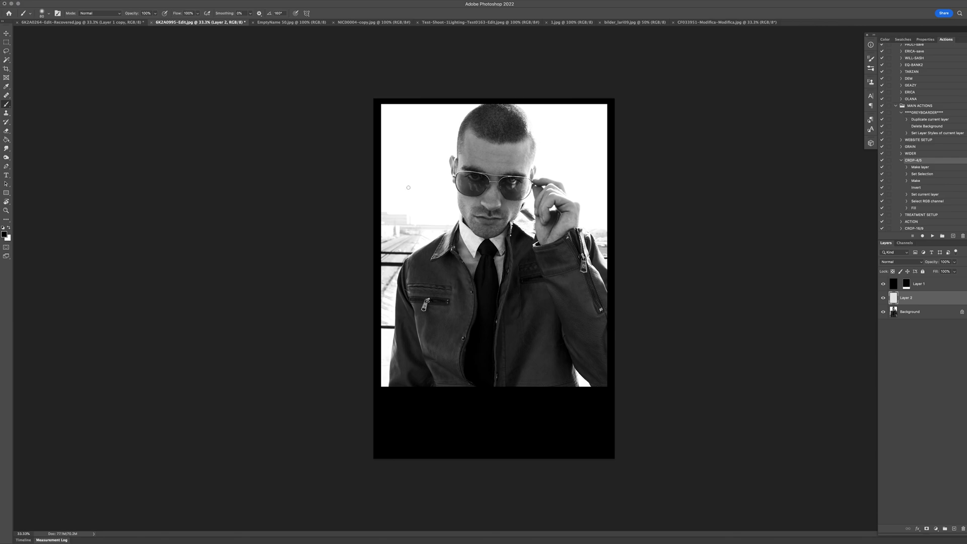
pyautogui.keyDown('alt'); pyautogui.click(411, 155); pyautogui.keyUp('alt')
pyautogui.moveTo(377, 352); pyautogui.dragTo(443, 221)
# - Add a layer mask to the white paint layer and refine it along the jacket's edges with a smaller brush
pyautogui.press('super+1')
pyautogui.click(926, 528)
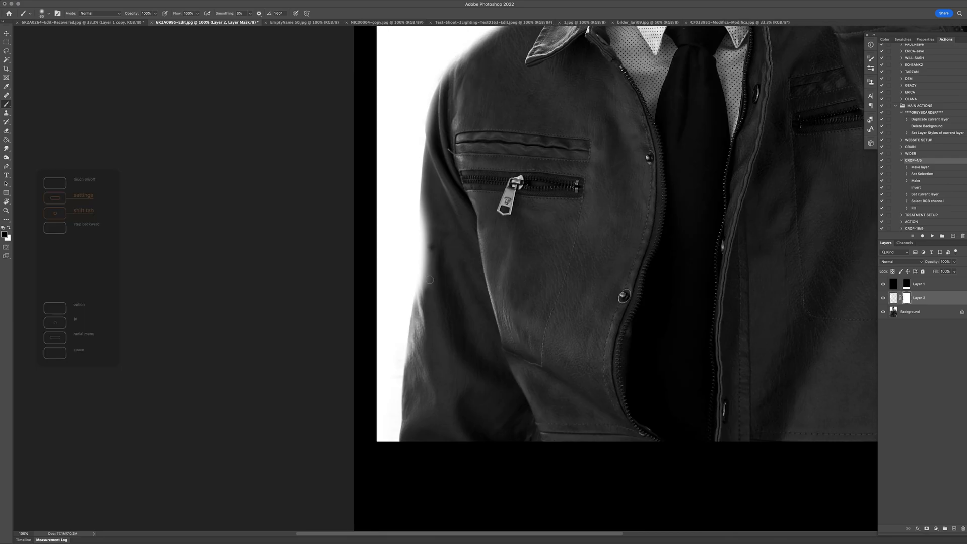
pyautogui.moveTo(446, 58); pyautogui.dragTo(468, 208)
pyautogui.press('[')
pyautogui.press('[')
pyautogui.press('[')
pyautogui.press('[')
pyautogui.press('[')
pyautogui.press('[')
pyautogui.moveTo(568, 143); pyautogui.dragTo(468, 208)
pyautogui.press('x')
pyautogui.press('super+0')
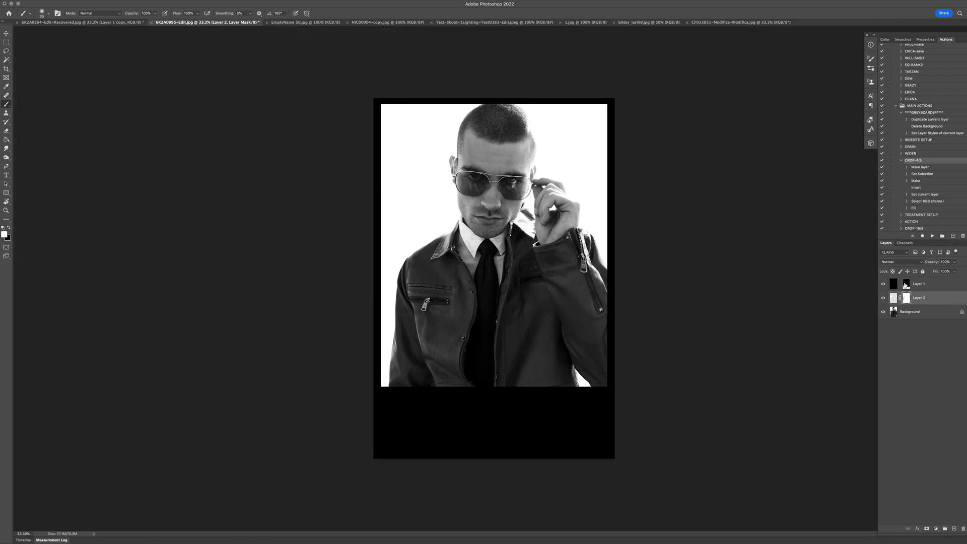
# - Scale down the crop frame's mask so the frame sits tight against the man's jacket sleeve
pyautogui.click(905, 284)
pyautogui.press('super+t')
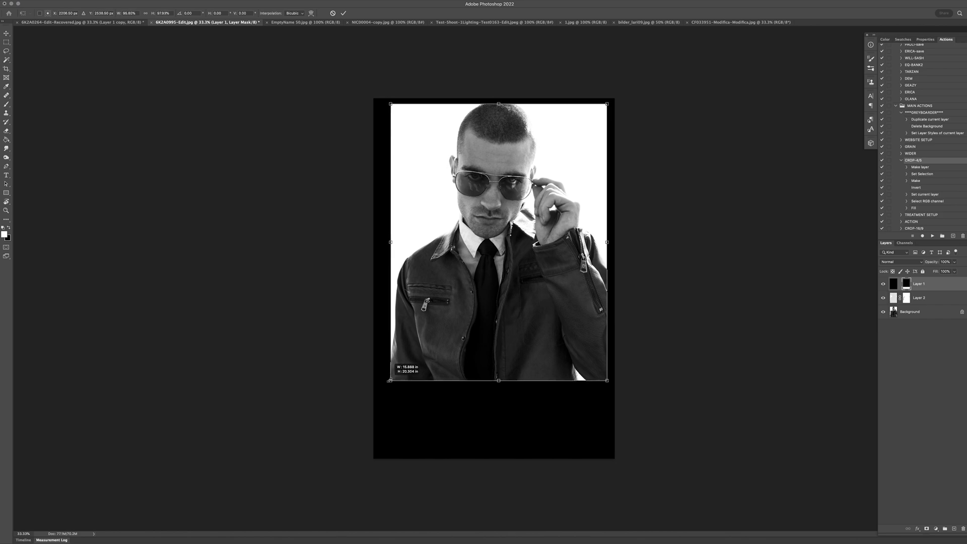
pyautogui.moveTo(388, 380); pyautogui.dragTo(386, 382)
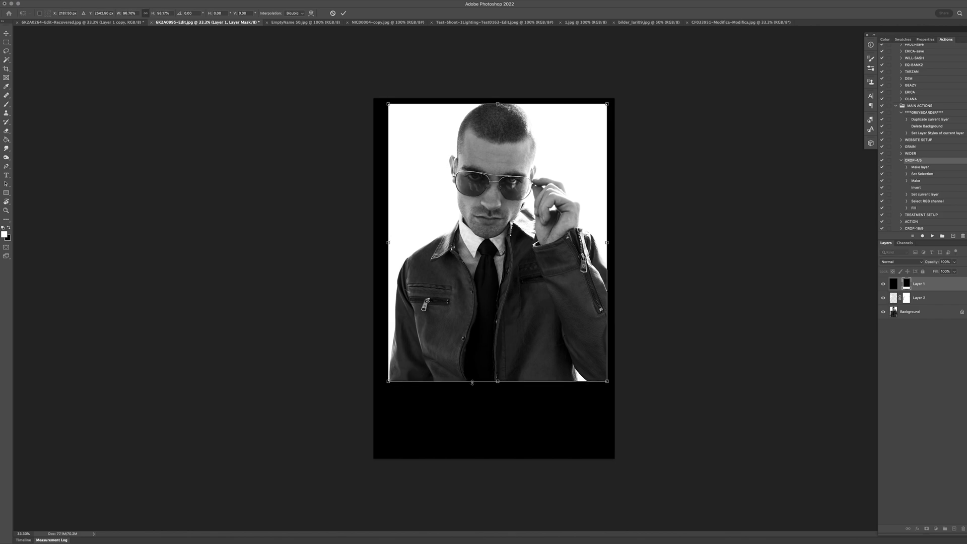
pyautogui.press('Return')
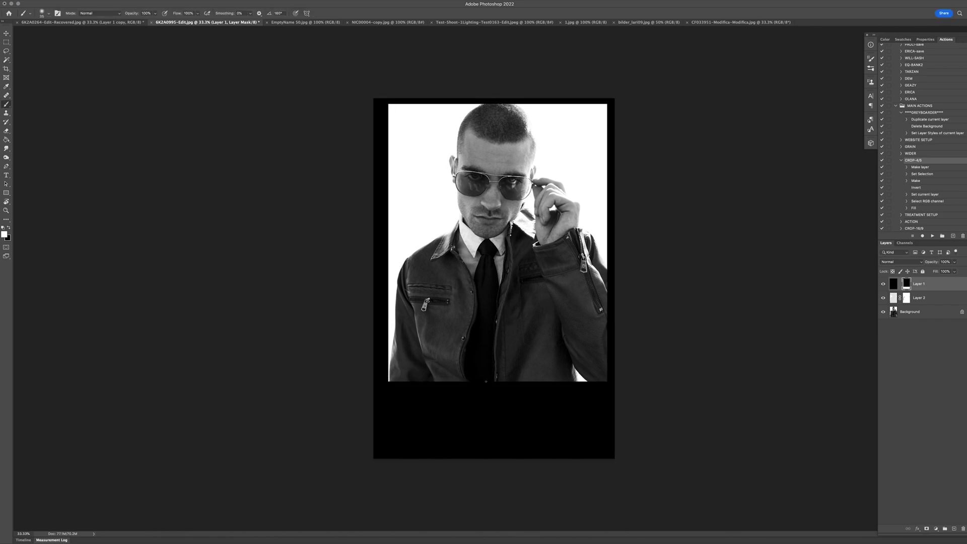
# - Add a blank layer above Layer 2 and heal the reflections in the sunglasses lens with sampled areas
pyautogui.click(924, 302)
pyautogui.press('super+shift+n')
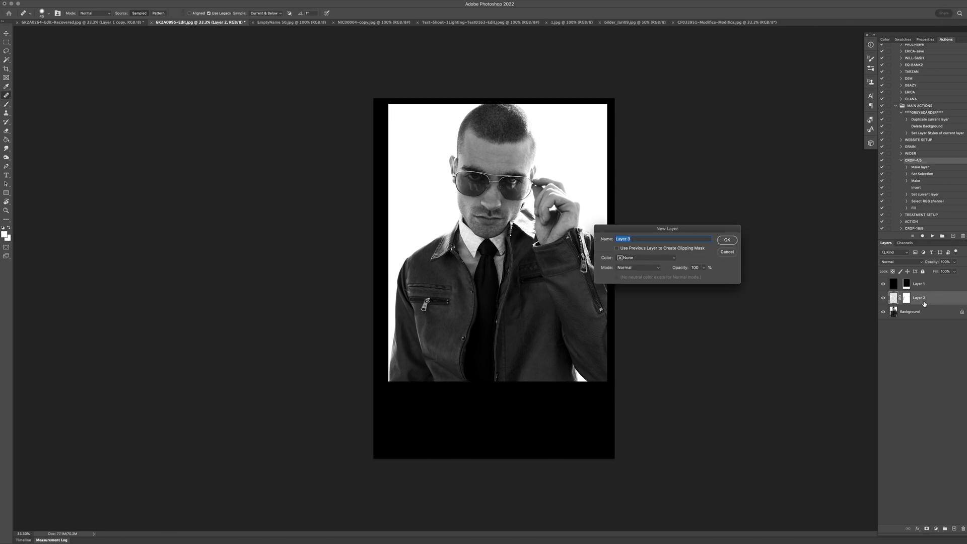
pyautogui.press('Return')
pyautogui.press('j')
pyautogui.press('super+plus')
pyautogui.press('super+plus')
pyautogui.press('super+plus')
pyautogui.moveTo(427, 35); pyautogui.dragTo(440, 217)
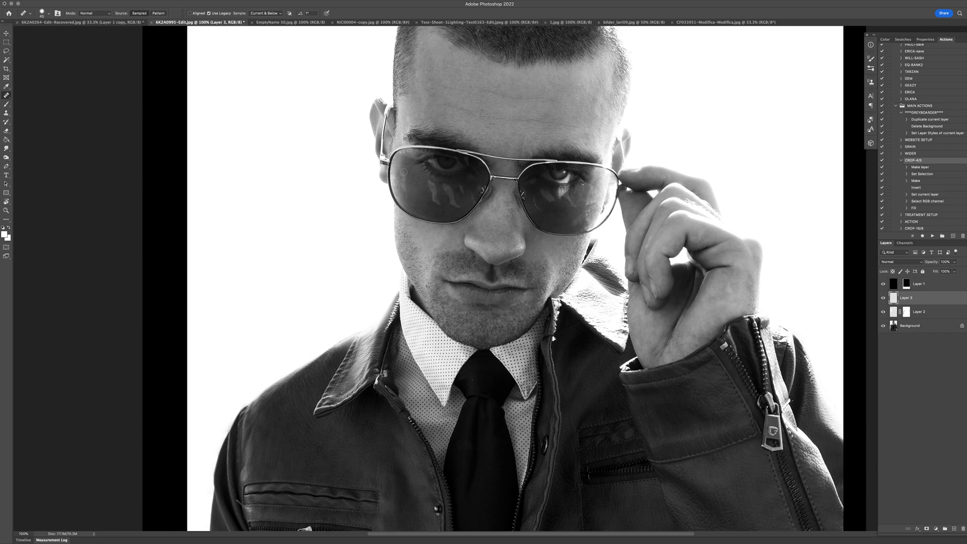
pyautogui.moveTo(403, 172)
pyautogui.mouseDown()
pyautogui.moveTo(405, 188)
pyautogui.moveTo(429, 185)
pyautogui.moveTo(437, 199)
pyautogui.moveTo(443, 186)
pyautogui.moveTo(457, 206)
pyautogui.moveTo(462, 196)
pyautogui.mouseUp()
pyautogui.keyDown('alt'); pyautogui.click(426, 183); pyautogui.keyUp('alt')
pyautogui.keyDown('alt'); pyautogui.click(448, 196); pyautogui.keyUp('alt')
# - Compare the sunglasses retouch before and after by toggling the visibility of Layer 3
pyautogui.press('super+0')
pyautogui.click(883, 298)
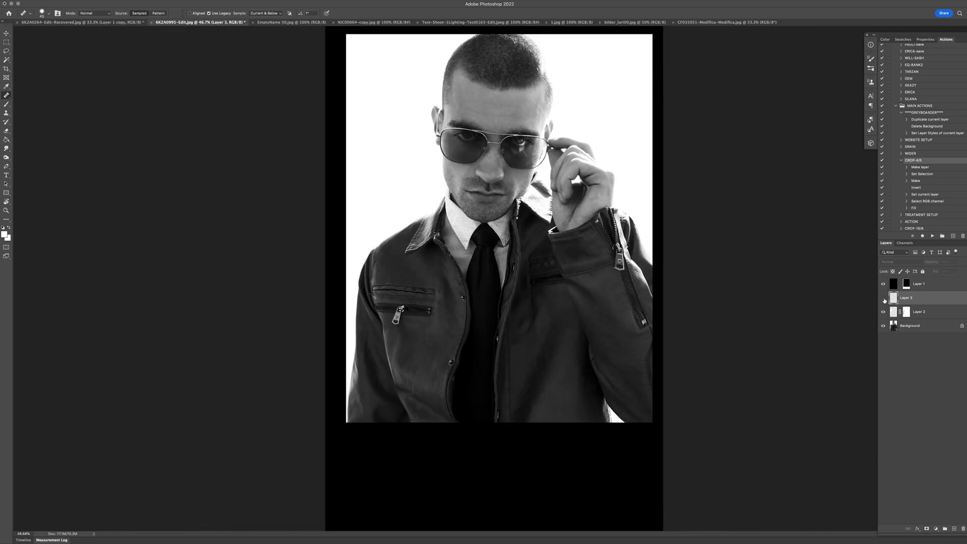
pyautogui.click(883, 298)
pyautogui.click(883, 298)
pyautogui.click(882, 298)
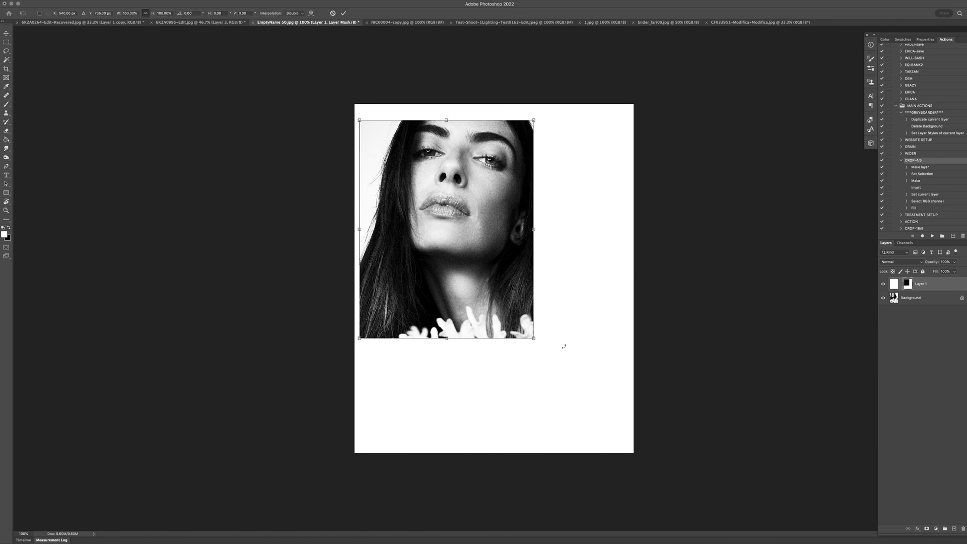
pyautogui.moveTo(535, 340); pyautogui.dragTo(552, 324)
pyautogui.moveTo(616, 431); pyautogui.dragTo(579, 382)
pyautogui.press('Escape')
# - Delete the white crop frame layer from the woman's portrait and add a blank layer for painting with the Brush
pyautogui.press('j')
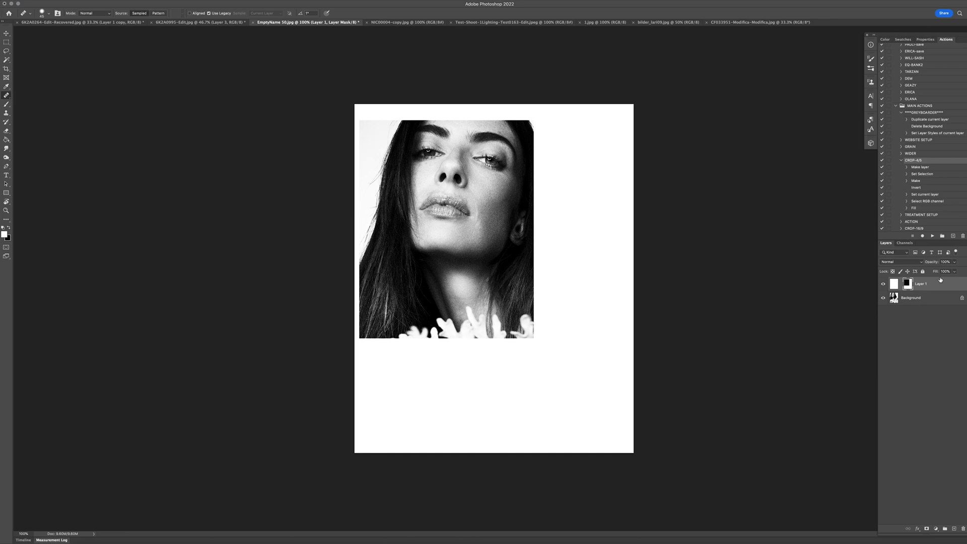
pyautogui.press('Delete')
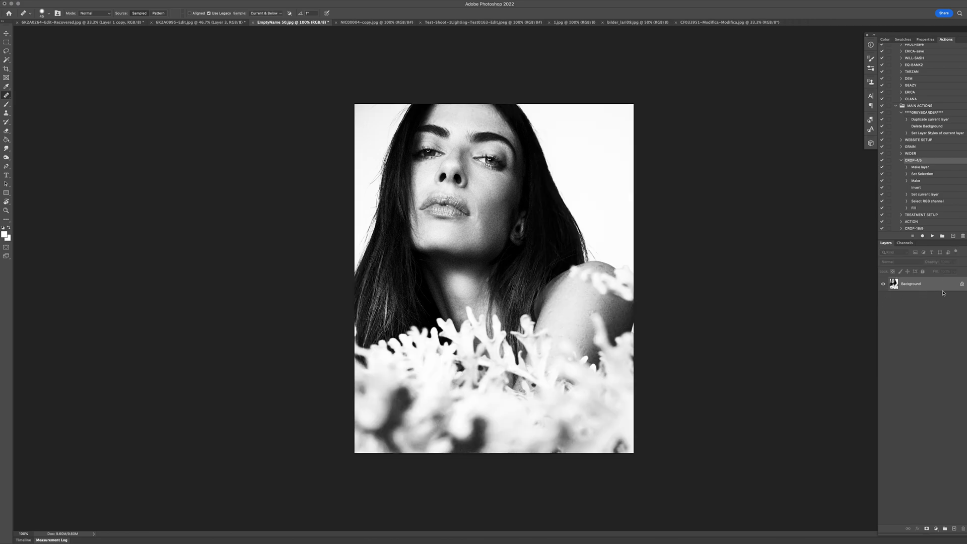
pyautogui.hotkey('ctrl', 'shift', 'n')
pyautogui.press('Return')
pyautogui.press('b')
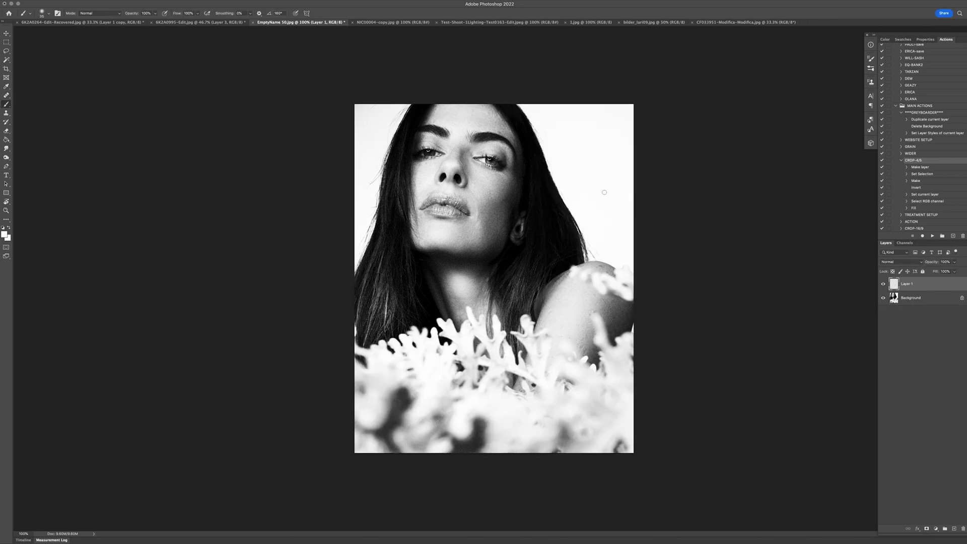
# - Paint white over the stray hairs against the backdrop above the woman's shoulder
pyautogui.scroll(5, 604, 192)
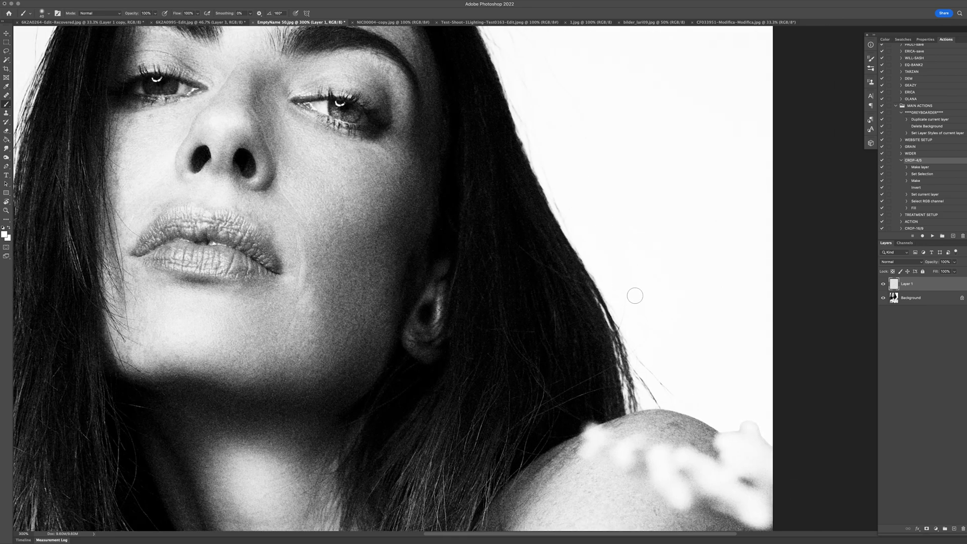
pyautogui.press(']')
pyautogui.moveTo(625, 296)
pyautogui.mouseDown()
pyautogui.moveTo(659, 383)
pyautogui.moveTo(653, 362)
pyautogui.moveTo(692, 404)
pyautogui.mouseUp()
pyautogui.press('[')
pyautogui.press('[')
pyautogui.press('[')
pyautogui.press('super+minus')
pyautogui.press('super+minus')
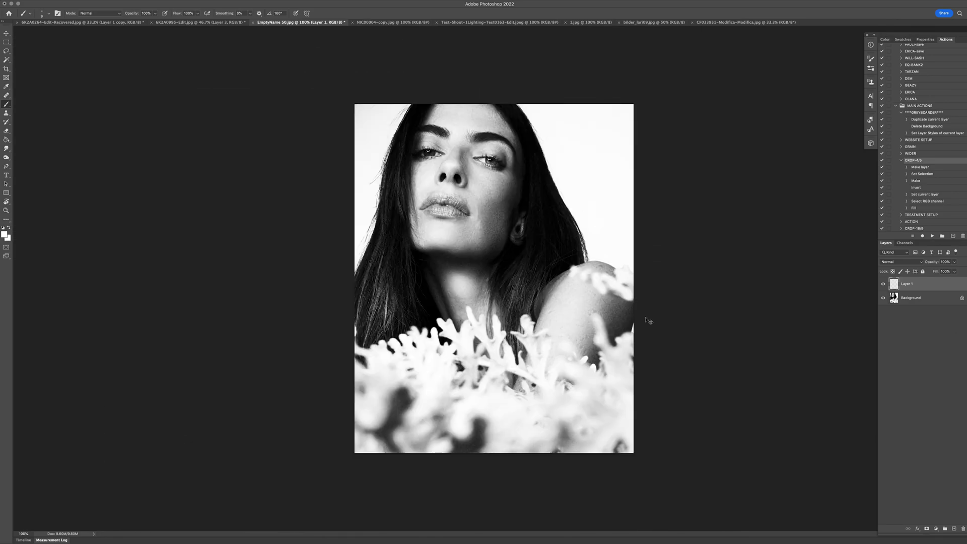
# - Paint white along the outer edges of the hair on both sides of the woman's head with a larger brush
pyautogui.press('super+equal')
pyautogui.moveTo(639, 102); pyautogui.dragTo(615, 211)
pyautogui.press(']')
pyautogui.press(']')
pyautogui.press(']')
pyautogui.press(']')
pyautogui.press(']')
pyautogui.press(']')
pyautogui.press(']')
pyautogui.moveTo(583, 181); pyautogui.dragTo(549, 88)
pyautogui.moveTo(527, 27); pyautogui.dragTo(578, 109)
pyautogui.moveTo(346, 125)
pyautogui.mouseDown()
pyautogui.moveTo(301, 192)
pyautogui.moveTo(271, 363)
pyautogui.moveTo(296, 211)
pyautogui.mouseUp()
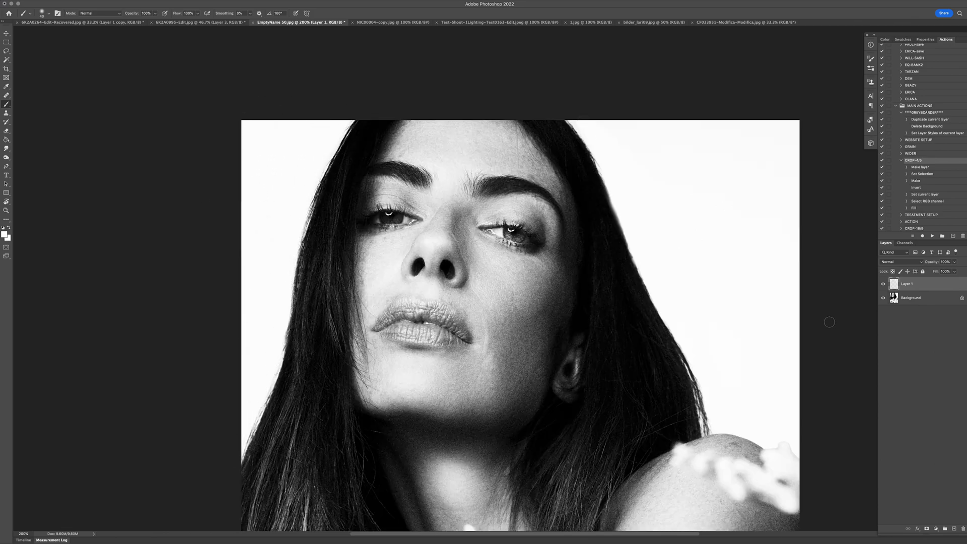
# - Add a layer mask to Layer 1 and paint black on it to refine the hair edge beside the woman's face
pyautogui.click(925, 528)
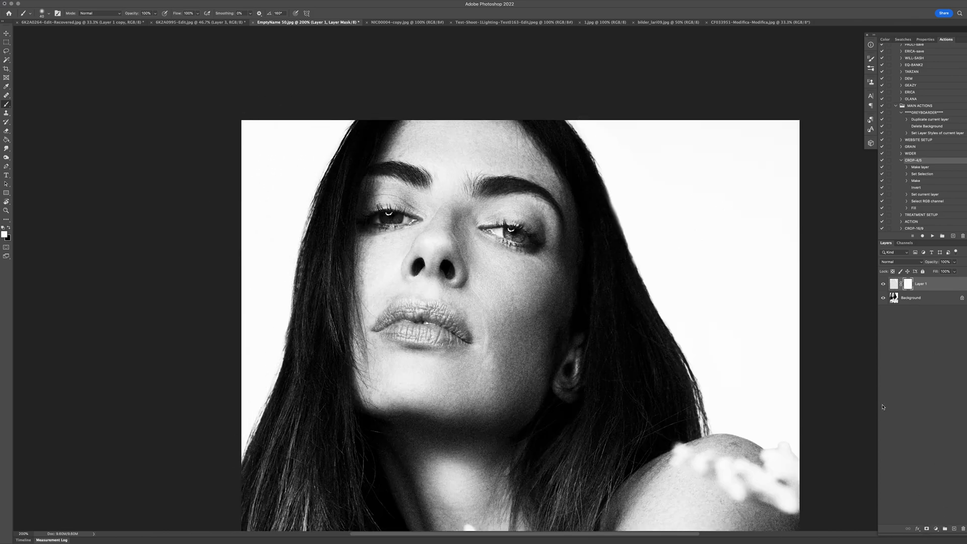
pyautogui.press('x')
pyautogui.press('[')
pyautogui.moveTo(609, 199); pyautogui.dragTo(620, 238)
pyautogui.press('super+minus')
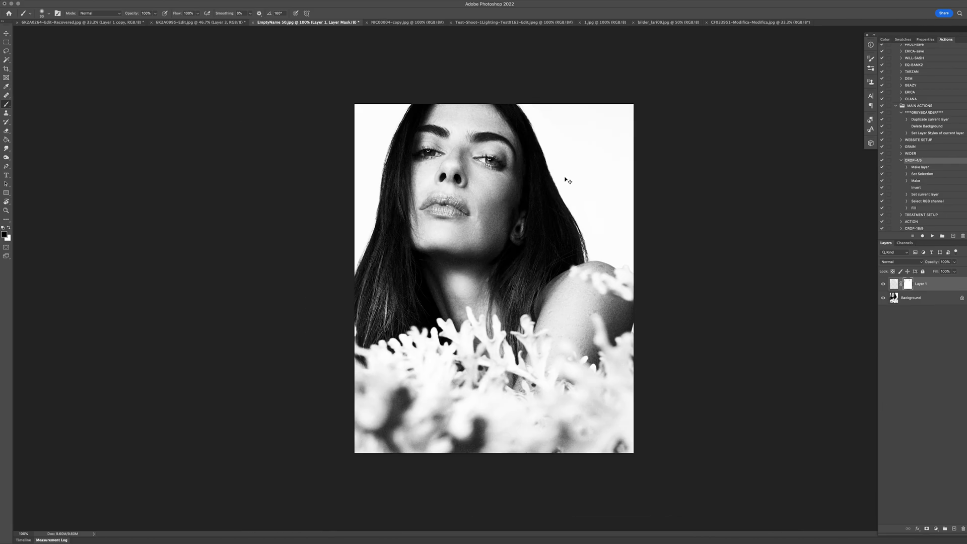
# - Add a blank retouching layer above Layer 1 and set up a small Healing Brush for the woman's face
pyautogui.press('super+plus')
pyautogui.press('super+plus')
pyautogui.moveTo(488, 356)
pyautogui.mouseDown()
pyautogui.moveTo(488, 183)
pyautogui.moveTo(529, 304)
pyautogui.mouseUp()
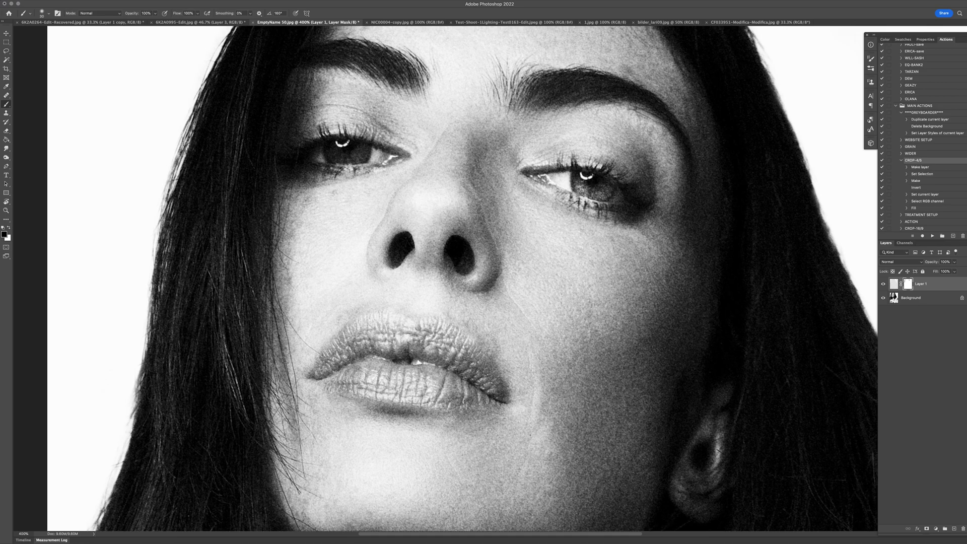
pyautogui.hotkey('ctrl', 'shift', 'n')
pyautogui.press('Return')
pyautogui.press('s')
pyautogui.press('[')
pyautogui.press('[')
pyautogui.press('[')
pyautogui.press('[')
pyautogui.press('[')
pyautogui.press('[')
pyautogui.press('[')
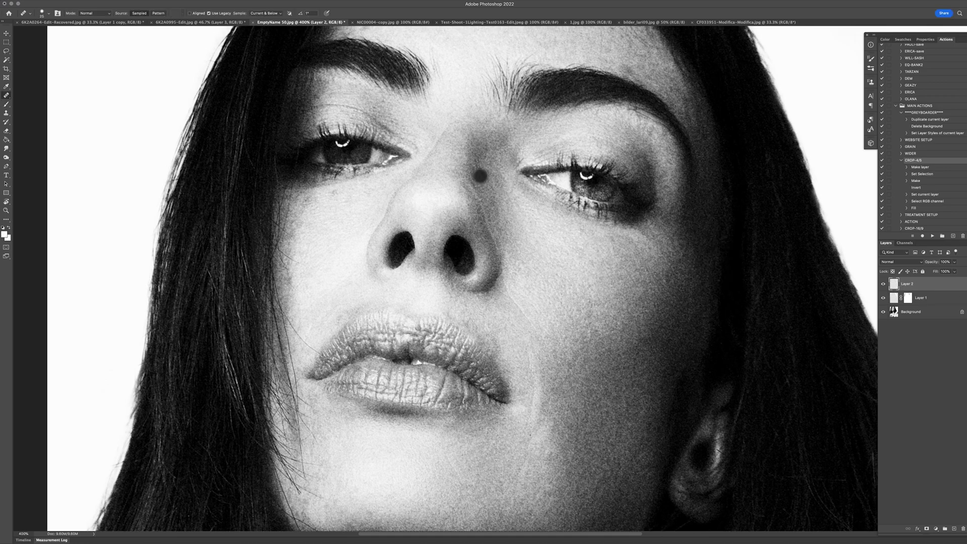
# - Compare the woman's portrait with and without the healing on Layer 2
pyautogui.hotkey('ctrl', '1')
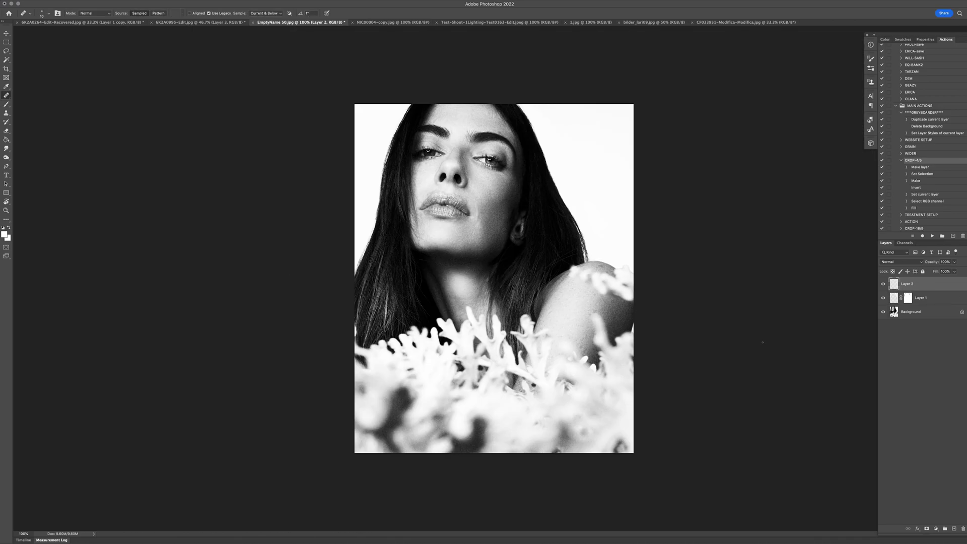
pyautogui.click(882, 285)
pyautogui.click(883, 285)
pyautogui.moveTo(933, 263); pyautogui.dragTo(910, 266)
pyautogui.click(883, 285)
pyautogui.click(883, 285)
pyautogui.click(883, 285)
pyautogui.click(883, 285)
pyautogui.click(883, 285)
pyautogui.click(883, 285)
pyautogui.click(883, 285)
pyautogui.click(883, 285)
# - Compare the original portrait of the woman with the cleaned-up version by repeatedly isolating the Background layer
pyautogui.keyDown('alt'); pyautogui.click(883, 312); pyautogui.keyUp('alt')
pyautogui.keyDown('alt'); pyautogui.click(883, 312); pyautogui.keyUp('alt')
pyautogui.keyDown('alt'); pyautogui.click(883, 312); pyautogui.keyUp('alt')
pyautogui.keyDown('alt'); pyautogui.click(883, 312); pyautogui.keyUp('alt')
pyautogui.keyDown('alt'); pyautogui.click(883, 313); pyautogui.keyUp('alt')
pyautogui.keyDown('alt'); pyautogui.click(883, 312); pyautogui.keyUp('alt')
pyautogui.keyDown('alt'); pyautogui.click(883, 313); pyautogui.keyUp('alt')
# - Switch to the NIC00004-copy.jpg document
pyautogui.click(411, 22)
pyautogui.press('Tab')
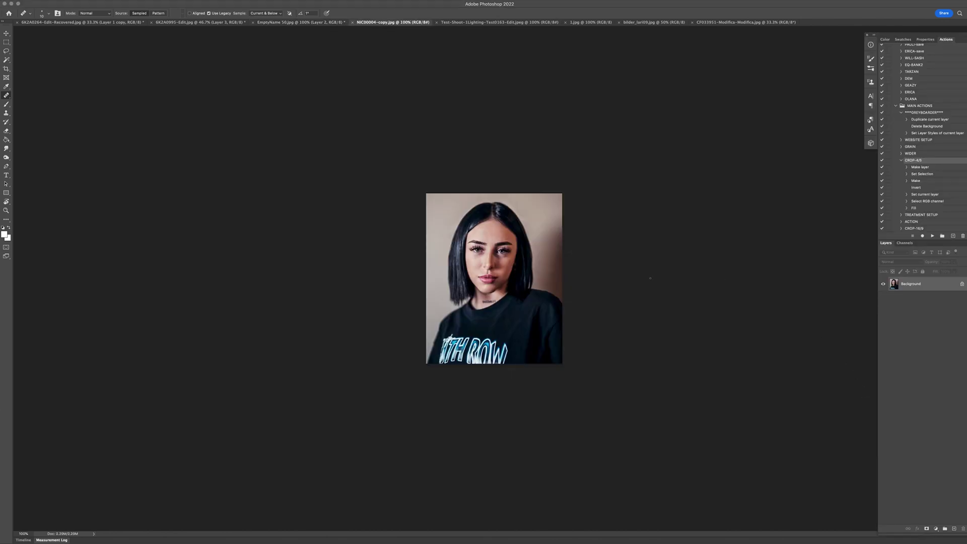
# - Run the CROP-4/5 action and scale its mask opening to frame the woman's head and shoulders
pyautogui.press('super+equal')
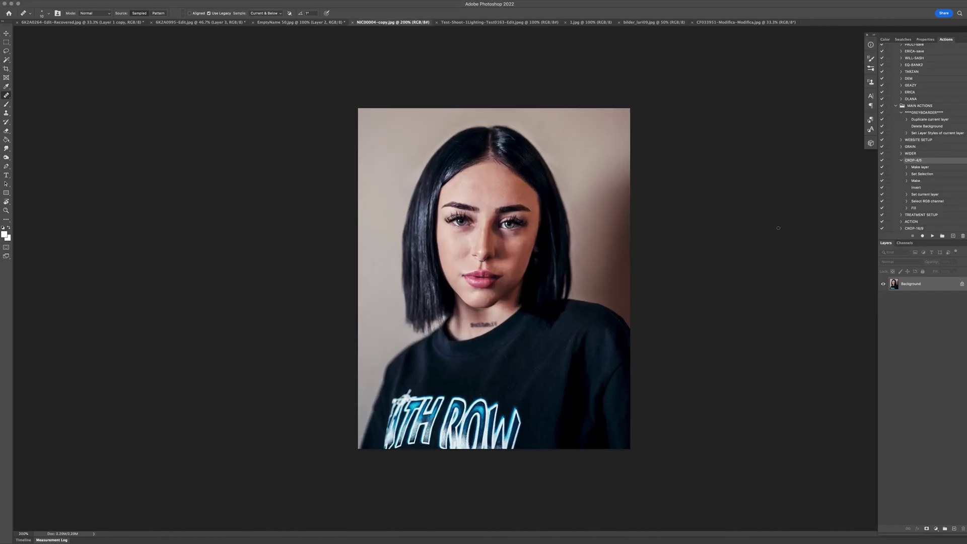
pyautogui.click(933, 236)
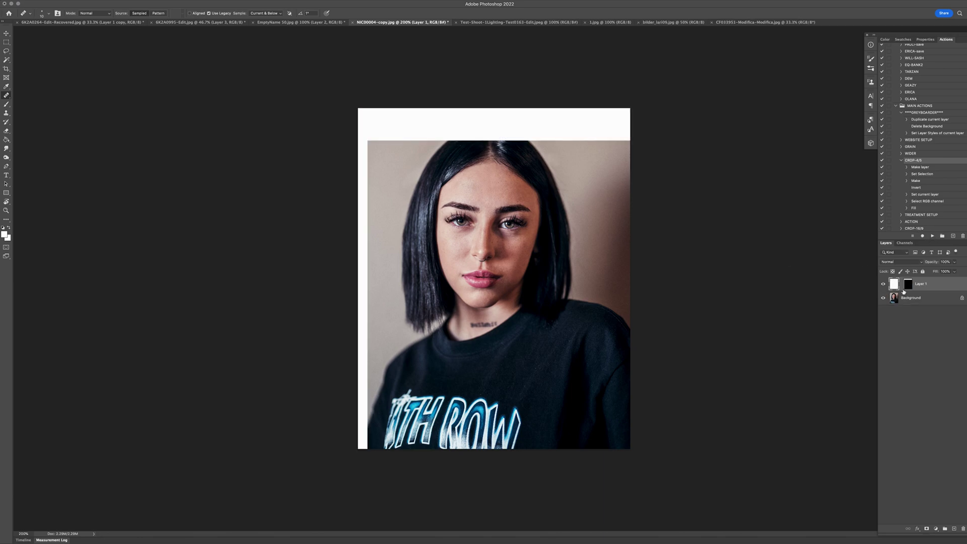
pyautogui.click(907, 284)
pyautogui.press('super+t')
pyautogui.moveTo(493, 335); pyautogui.dragTo(483, 316)
pyautogui.press('super+minus')
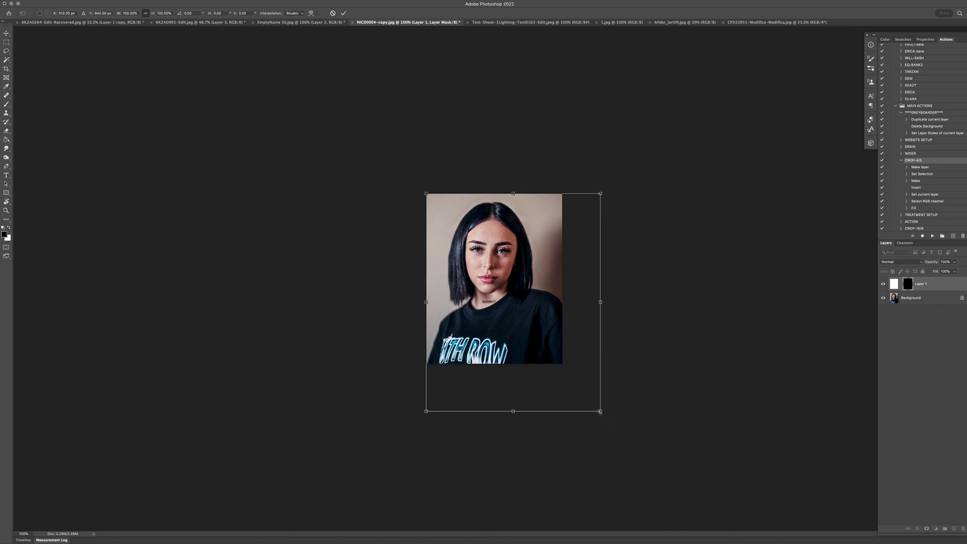
pyautogui.moveTo(600, 411); pyautogui.dragTo(546, 321)
pyautogui.moveTo(520, 302); pyautogui.dragTo(529, 308)
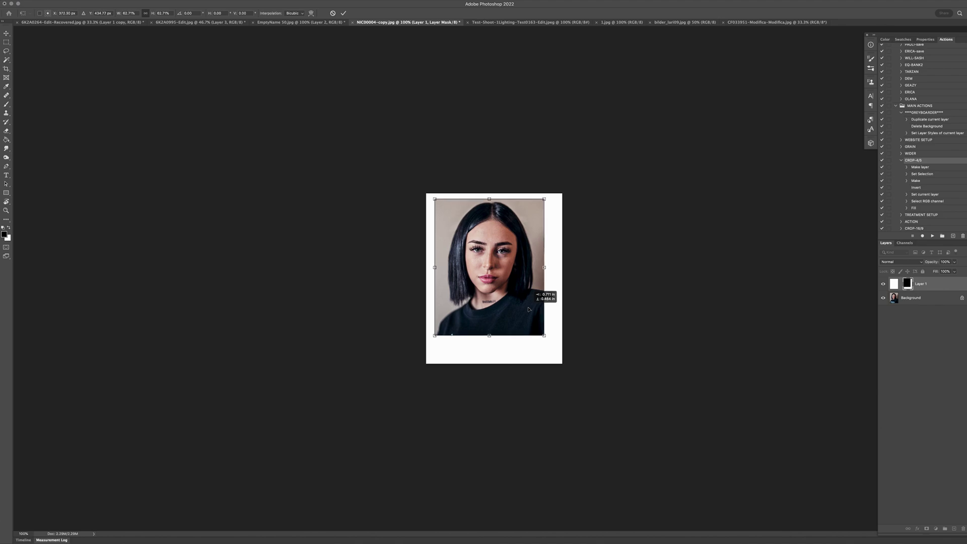
pyautogui.press('Return')
pyautogui.press('j')
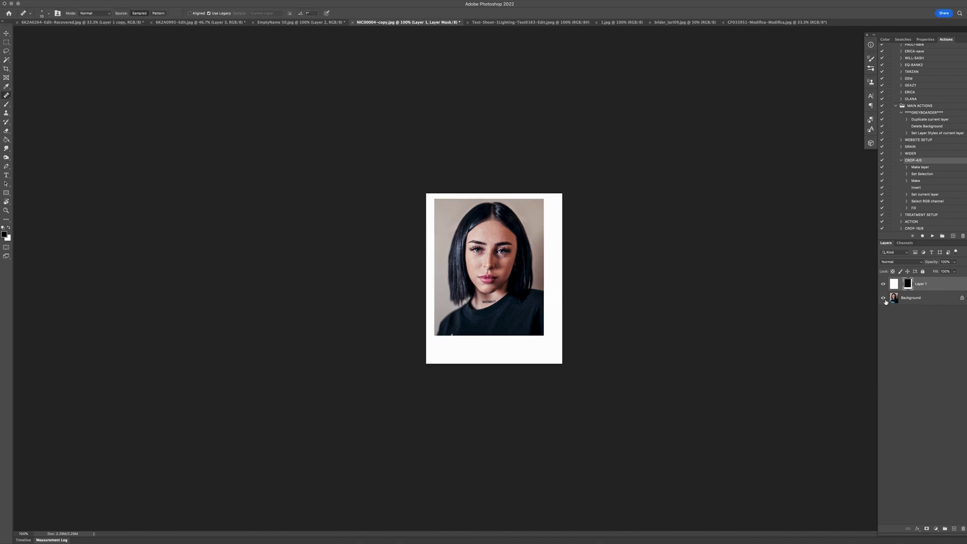
# - Compare the portrait with and without the 4:5 crop frame on Layer 1
pyautogui.click(883, 285)
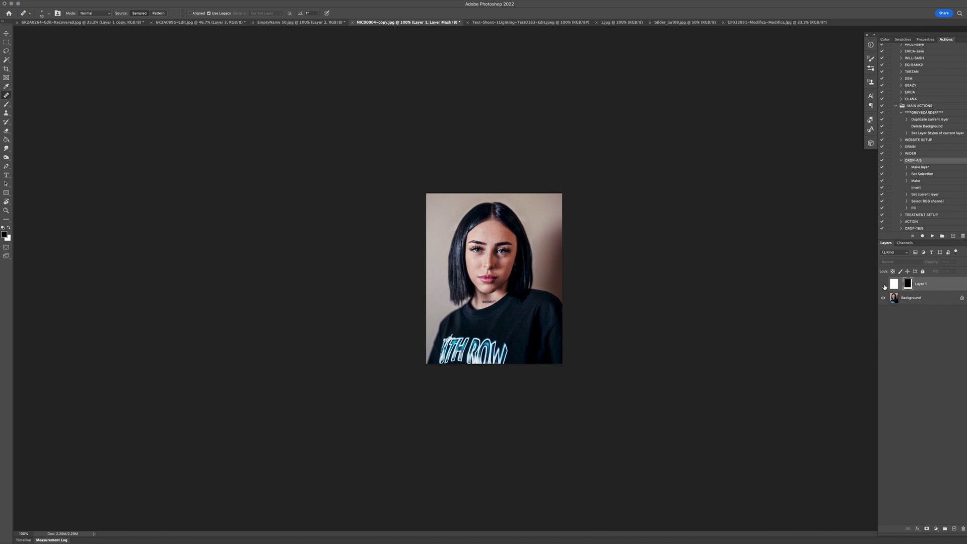
pyautogui.click(884, 285)
pyautogui.press('super+equal')
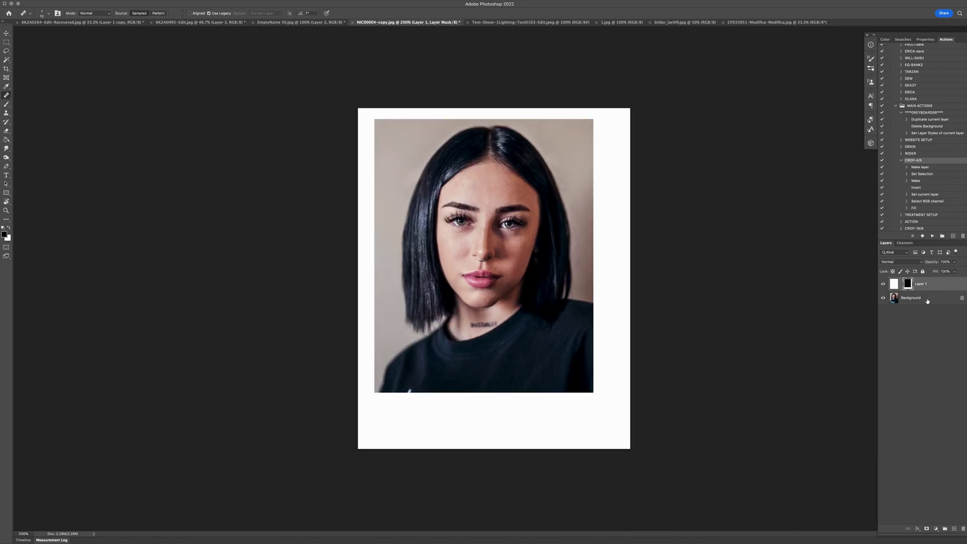
# - Add a blank layer between the Background and the crop frame layer
pyautogui.click(927, 301)
pyautogui.press('super+shift+n')
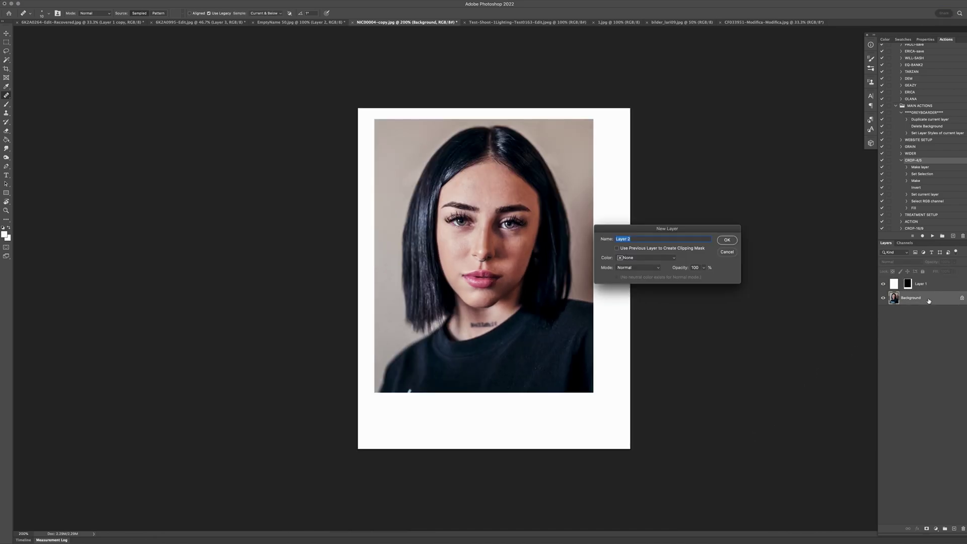
pyautogui.press('Return')
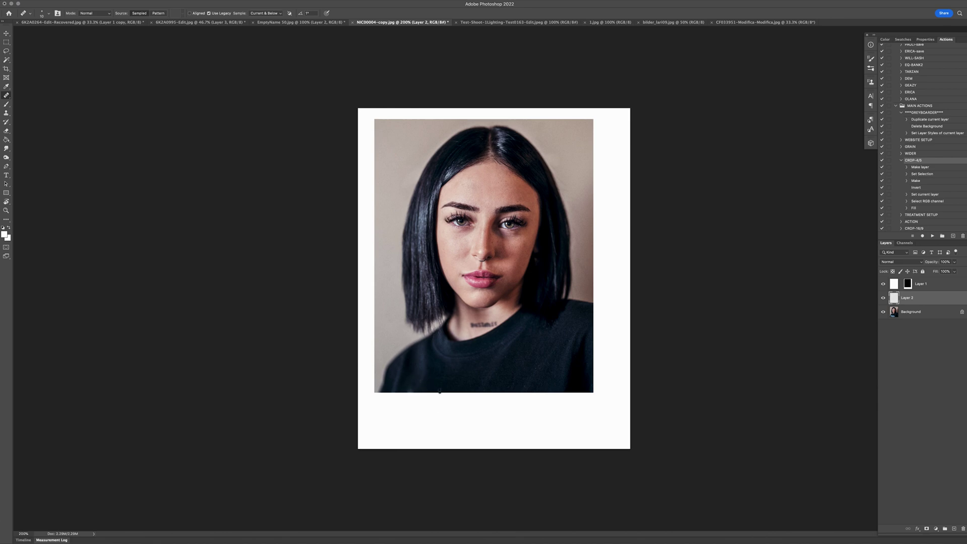
# - Paint a light greyish wall tone over the background around the woman with a large brush at 40% opacity
pyautogui.press('b')
pyautogui.press('d')
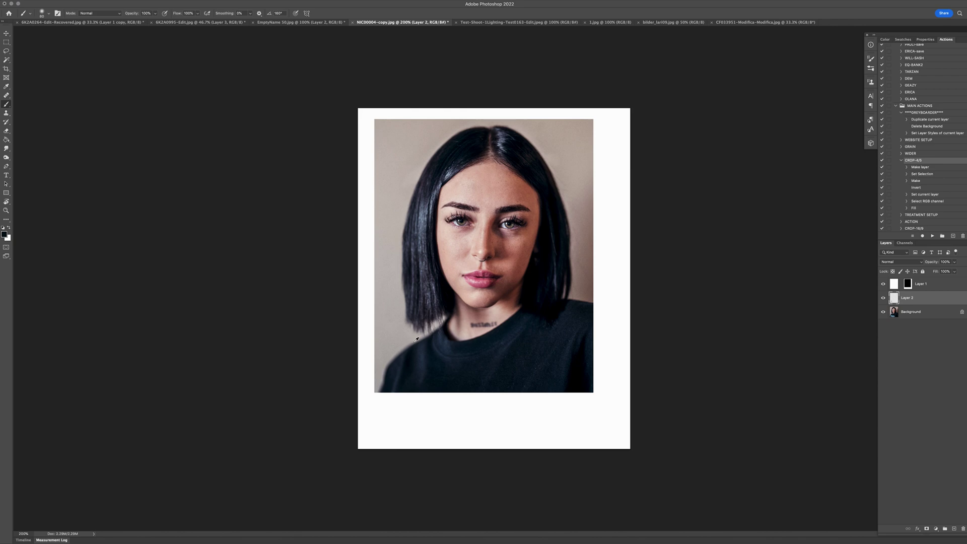
pyautogui.press('x')
pyautogui.press(']')
pyautogui.press(']')
pyautogui.press(']')
pyautogui.press(']')
pyautogui.press('4')
pyautogui.press(']')
pyautogui.press(']')
pyautogui.press(']')
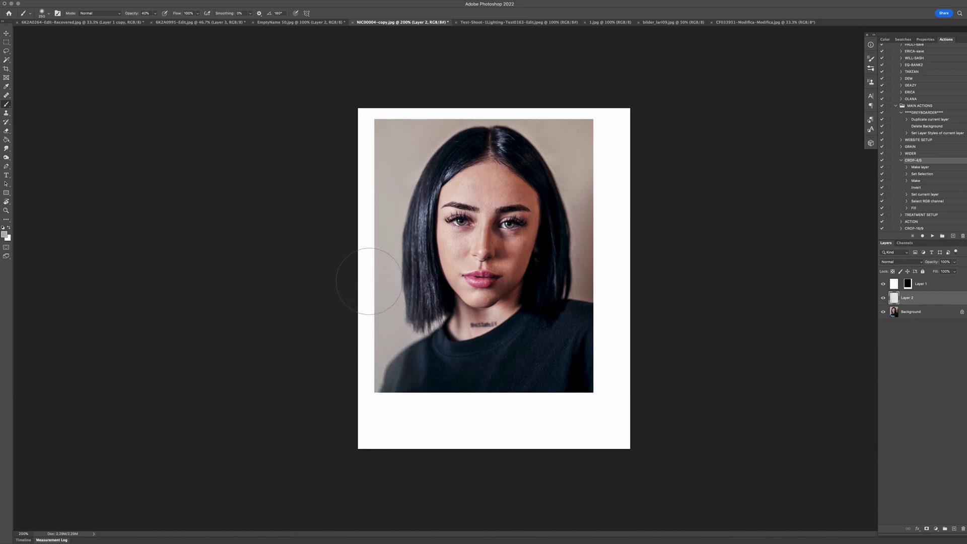
pyautogui.moveTo(501, 88)
pyautogui.mouseDown()
pyautogui.moveTo(615, 168)
pyautogui.moveTo(589, 281)
pyautogui.mouseUp()
# - Add a mask to Layer 2 and remove the paint from the woman's shoulders and hair with a smaller 100% opacity brush
pyautogui.press('[')
pyautogui.click(926, 528)
pyautogui.press('0')
pyautogui.press('[')
pyautogui.press('[')
pyautogui.press('[')
pyautogui.press('[')
pyautogui.press('[')
pyautogui.press('[')
pyautogui.press('[')
pyautogui.press('[')
pyautogui.moveTo(400, 375)
pyautogui.mouseDown()
pyautogui.moveTo(490, 133)
pyautogui.moveTo(572, 315)
pyautogui.mouseUp()
pyautogui.press('x')
# - Compare the original portrait with the cropped, cleaned-up version by isolating the Background layer twice
pyautogui.press('super+0')
pyautogui.keyDown('alt'); pyautogui.click(883, 311); pyautogui.keyUp('alt')
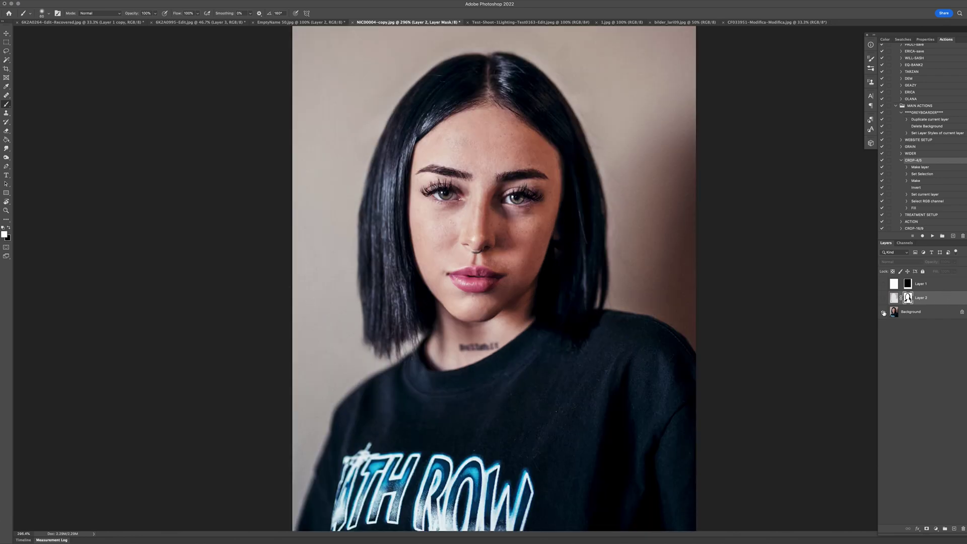
pyautogui.keyDown('alt'); pyautogui.click(883, 311); pyautogui.keyUp('alt')
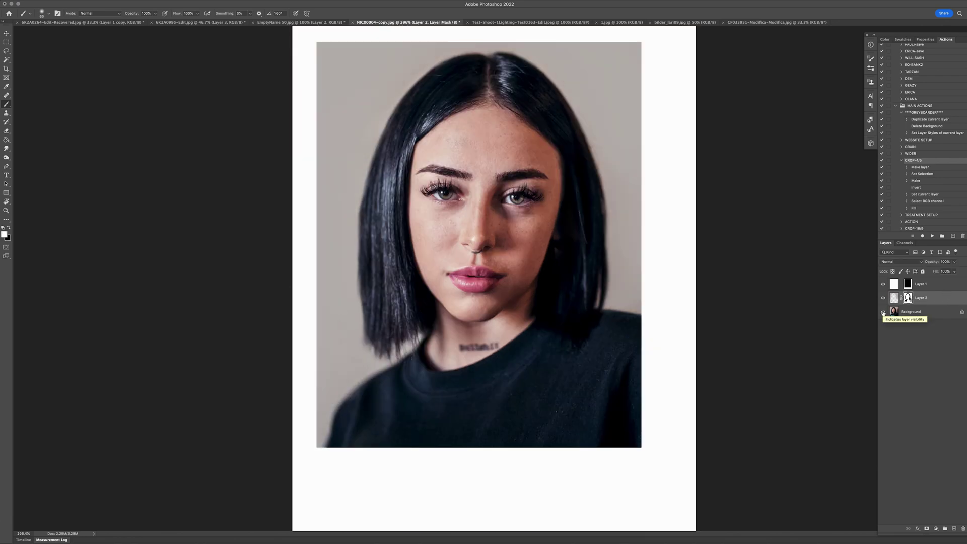
pyautogui.press('super+minus')
pyautogui.keyDown('alt'); pyautogui.click(882, 312); pyautogui.keyUp('alt')
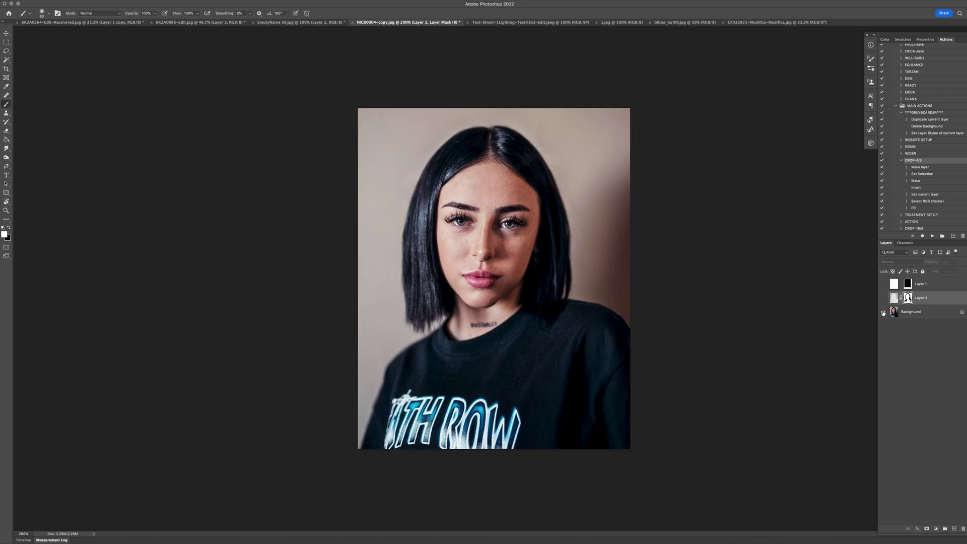
pyautogui.keyDown('alt'); pyautogui.click(882, 311); pyautogui.keyUp('alt')
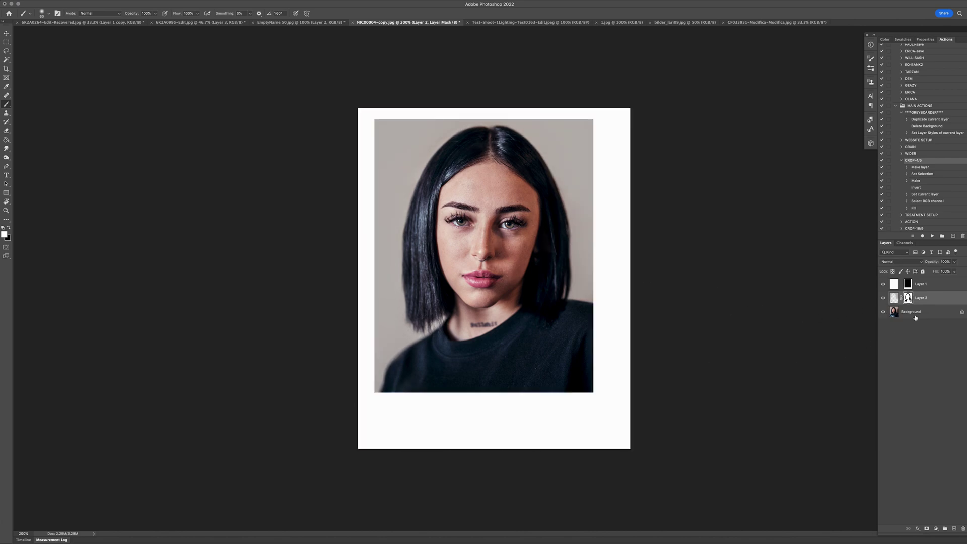
# - Switch to the Test-Shoot-(Lighting-Test)0163-Edit.jpeg document and frame the woman's face up close
pyautogui.hotkey('ctrl', 'Tab')
pyautogui.press('super+plus')
pyautogui.press('super+plus')
pyautogui.press('super+plus')
pyautogui.press('super+plus')
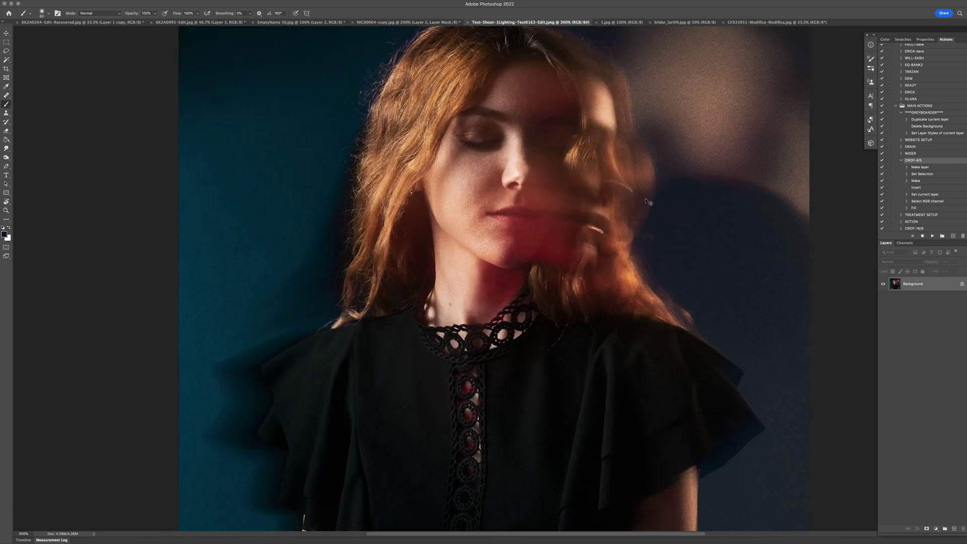
pyautogui.moveTo(541, 184); pyautogui.dragTo(552, 338)
# - Add a blank retouching layer above the Background and set up a small Healing Brush for the face
pyautogui.press('super+shift+alt+n')
pyautogui.press('s')
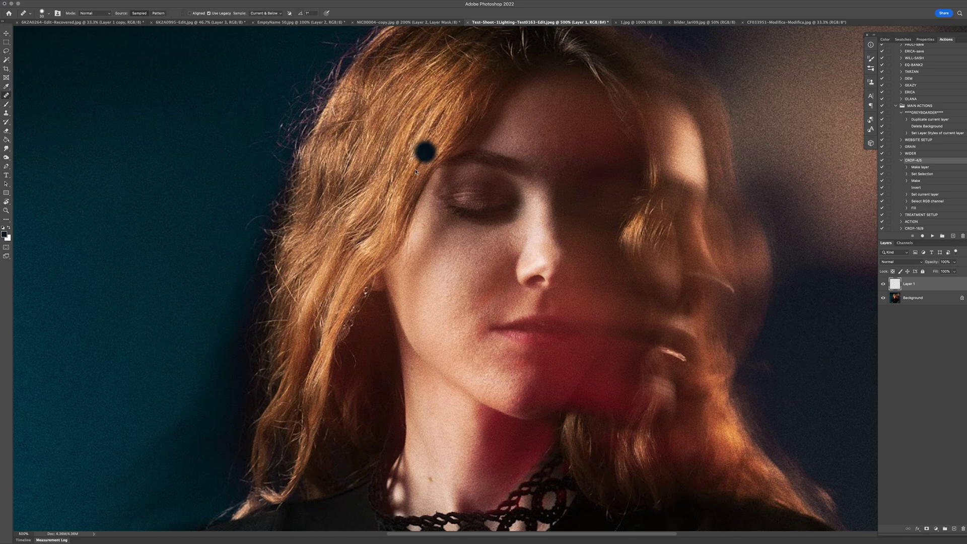
pyautogui.press('[')
pyautogui.press('[')
pyautogui.press('[')
pyautogui.press('[')
pyautogui.press('[')
pyautogui.press('[')
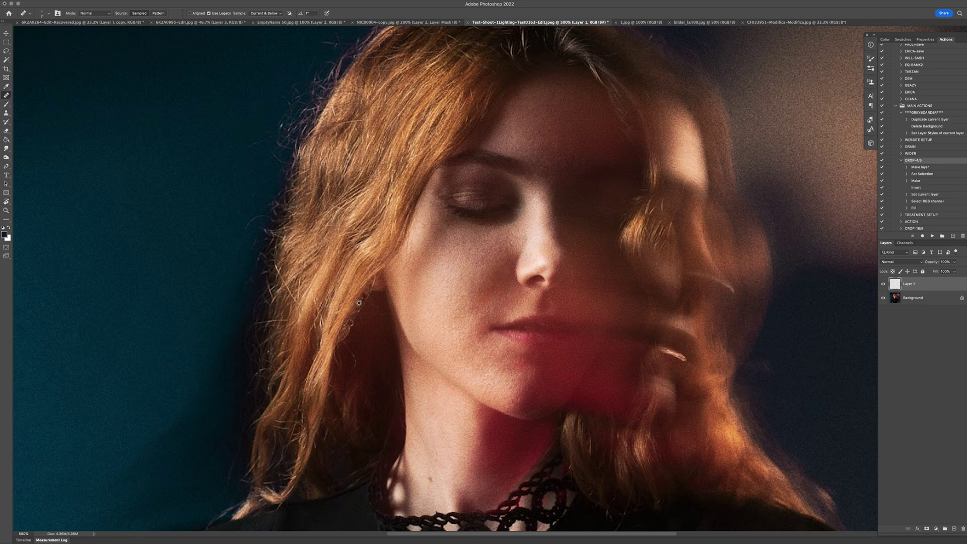
# - Add a second blank layer above Layer 1 for painting on the whole background with the Brush
pyautogui.press('super+minus')
pyautogui.press('super+minus')
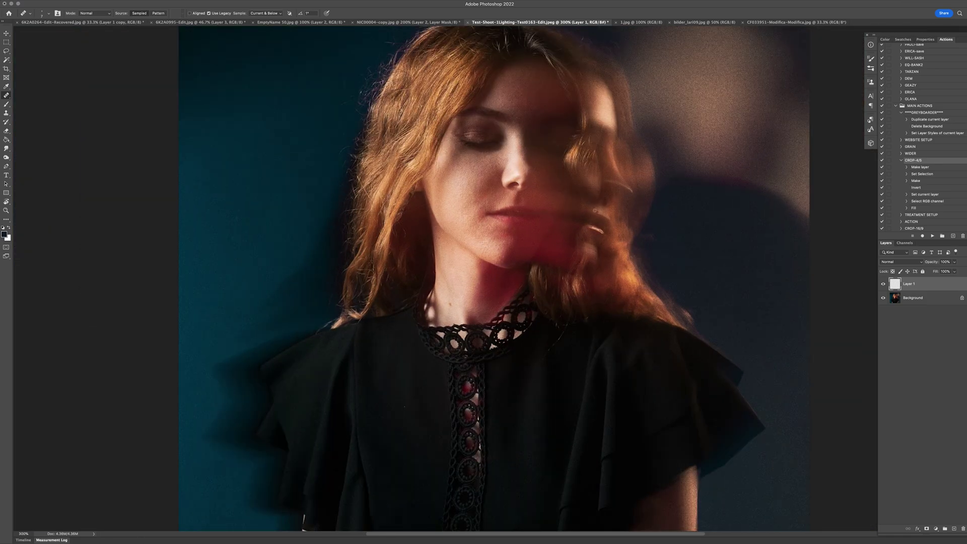
pyautogui.press('super+minus')
pyautogui.press('super+minus')
pyautogui.press('super+equal')
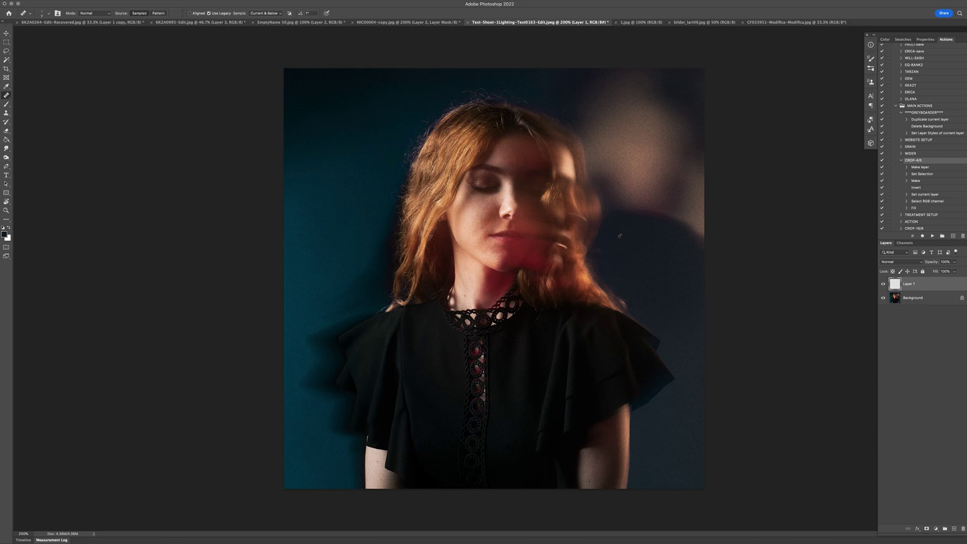
pyautogui.press('b')
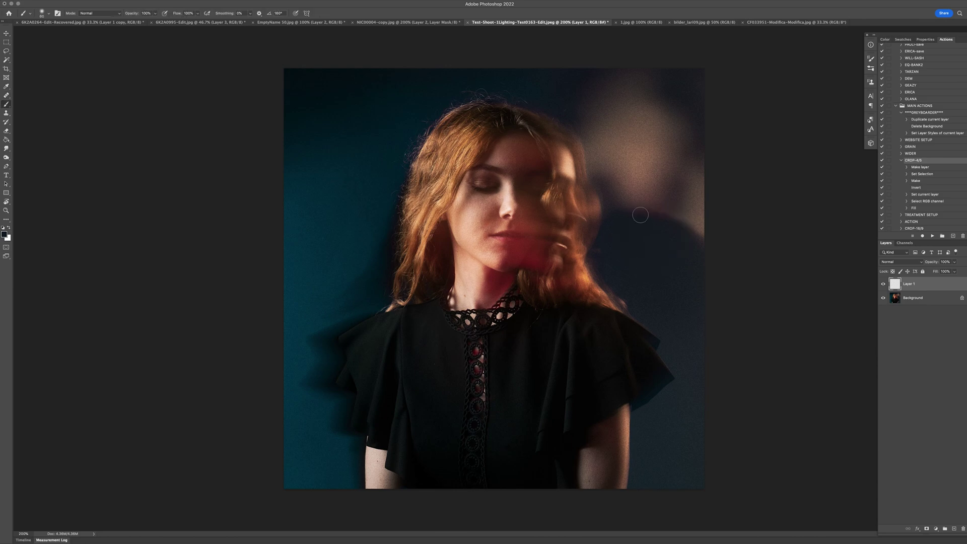
pyautogui.press('super+shift+alt+n')
# - Cover the bright patch beside the blurred head with dark blue using a very large brush at 15% opacity
pyautogui.press(']')
pyautogui.press(']')
pyautogui.press(']')
pyautogui.press(']')
pyautogui.press(']')
pyautogui.press('1')
pyautogui.press('5')
pyautogui.press(']')
pyautogui.press(']')
pyautogui.press(']')
pyautogui.press(']')
pyautogui.press(']')
pyautogui.press(']')
pyautogui.moveTo(636, 186)
pyautogui.mouseDown()
pyautogui.moveTo(694, 84)
pyautogui.moveTo(714, 228)
pyautogui.moveTo(661, 175)
pyautogui.mouseUp()
# - Add a mask to Layer 2 and restore the blurred face and hair with a smaller 100% opacity brush
pyautogui.press('[')
pyautogui.click(926, 529)
pyautogui.press('0')
pyautogui.press('[')
pyautogui.press('[')
pyautogui.press('[')
pyautogui.press('[')
pyautogui.press('[')
pyautogui.press('[')
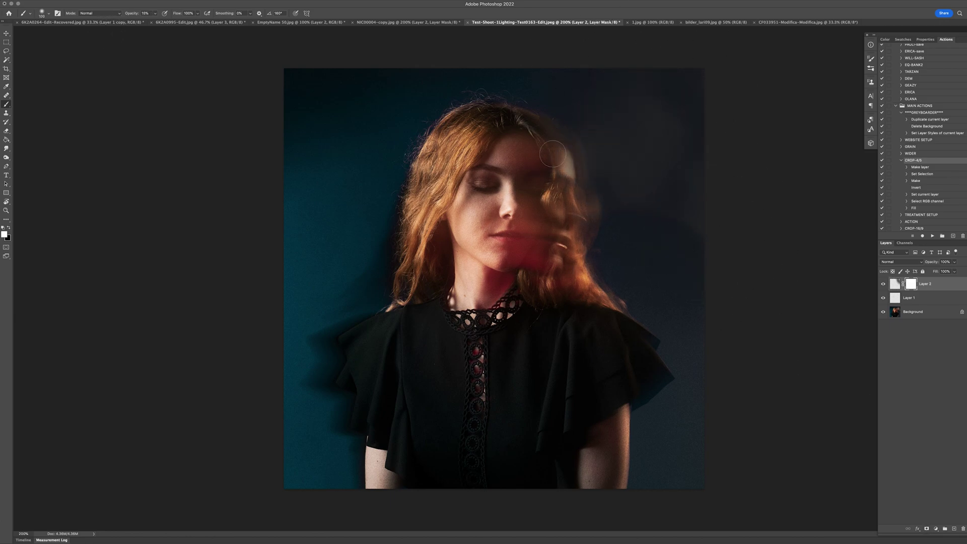
pyautogui.press('x')
pyautogui.moveTo(552, 150); pyautogui.dragTo(584, 203)
pyautogui.moveTo(535, 127); pyautogui.dragTo(596, 221)
pyautogui.press('x')
# - Paint teal on Layer 2 over the background beside the woman's dress with a large brush at 21% opacity
pyautogui.click(894, 283)
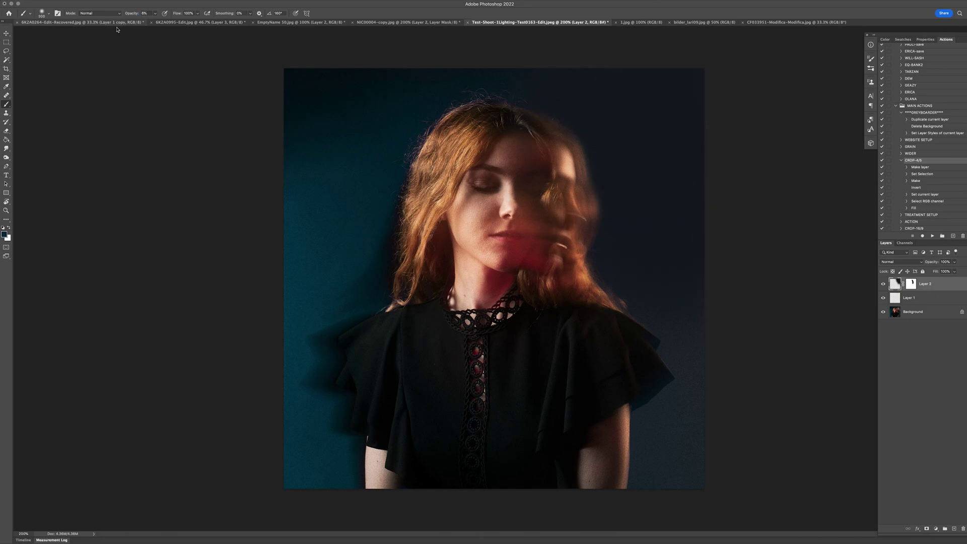
pyautogui.press('[')
pyautogui.press('[')
pyautogui.press('[')
pyautogui.press('[')
pyautogui.press('[')
pyautogui.press('[')
pyautogui.press('[')
pyautogui.press('[')
pyautogui.press('2')
pyautogui.press('1')
pyautogui.press(']')
pyautogui.press(']')
pyautogui.press(']')
pyautogui.press(']')
pyautogui.press(']')
pyautogui.press(']')
pyautogui.moveTo(351, 286)
pyautogui.mouseDown()
pyautogui.moveTo(346, 108)
pyautogui.moveTo(331, 487)
pyautogui.mouseUp()
# - Blend teal over the rest of the background around the head and dress, reworking strokes with different brush sizes
pyautogui.moveTo(344, 156); pyautogui.dragTo(449, 146)
pyautogui.press(']')
pyautogui.press(']')
pyautogui.press(']')
pyautogui.press(']')
pyautogui.press(']')
pyautogui.press(']')
pyautogui.press('super+z')
pyautogui.moveTo(336, 122)
pyautogui.mouseDown()
pyautogui.moveTo(255, 385)
pyautogui.moveTo(385, 252)
pyautogui.moveTo(293, 369)
pyautogui.moveTo(443, 146)
pyautogui.mouseUp()
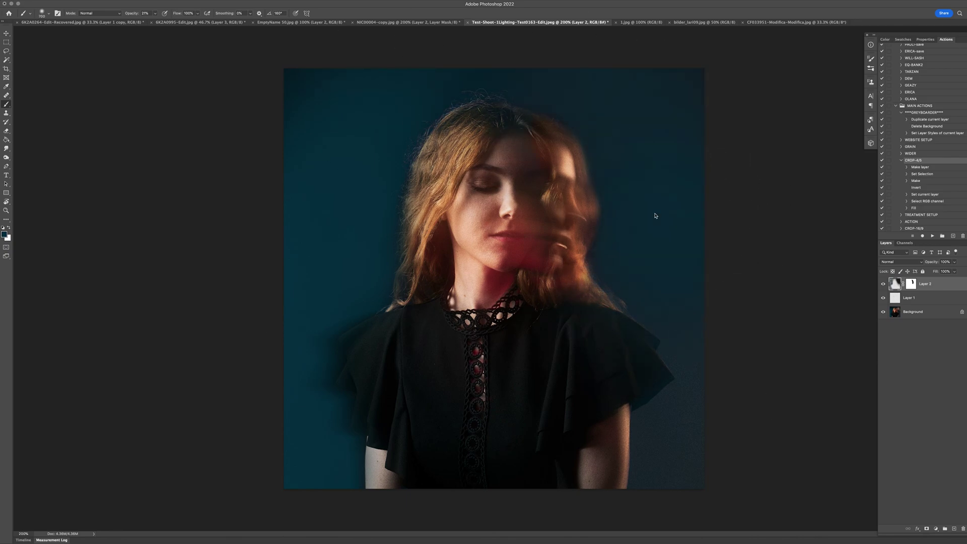
pyautogui.press('super+z')
pyautogui.press('[')
pyautogui.press('[')
pyautogui.press('[')
pyautogui.press('[')
pyautogui.press('[')
pyautogui.press('[')
pyautogui.press('[')
pyautogui.press(']')
pyautogui.press(']')
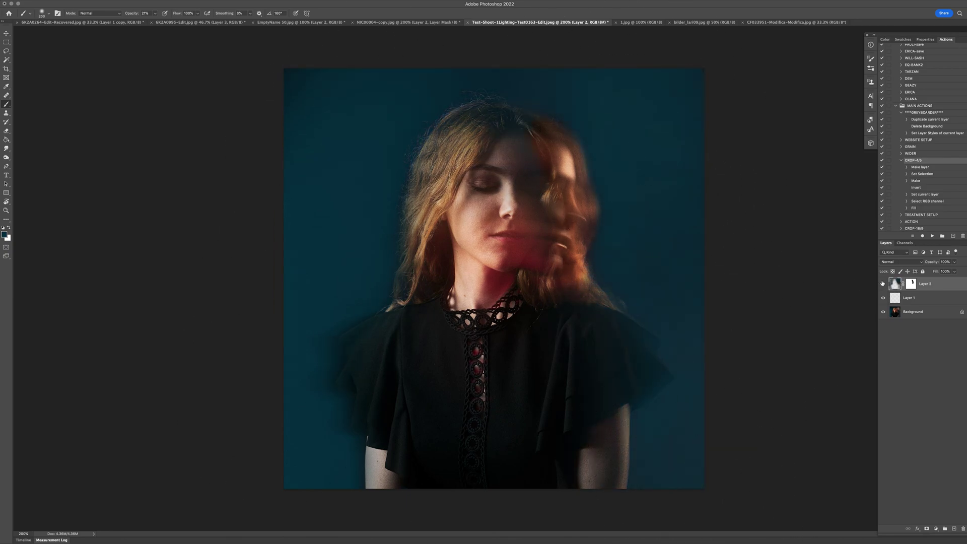
# - Mask the teal paint off the woman's hair, dress and sleeves on Layer 2 with a 100% opacity brush
pyautogui.click(883, 283)
pyautogui.click(882, 283)
pyautogui.click(910, 284)
pyautogui.press('[')
pyautogui.press('[')
pyautogui.press('[')
pyautogui.press('[')
pyautogui.press('x')
pyautogui.press('0')
pyautogui.moveTo(353, 367)
pyautogui.mouseDown()
pyautogui.moveTo(391, 321)
pyautogui.moveTo(568, 198)
pyautogui.moveTo(646, 349)
pyautogui.moveTo(609, 330)
pyautogui.moveTo(630, 358)
pyautogui.moveTo(633, 385)
pyautogui.moveTo(602, 409)
pyautogui.moveTo(595, 453)
pyautogui.moveTo(605, 405)
pyautogui.moveTo(607, 443)
pyautogui.mouseUp()
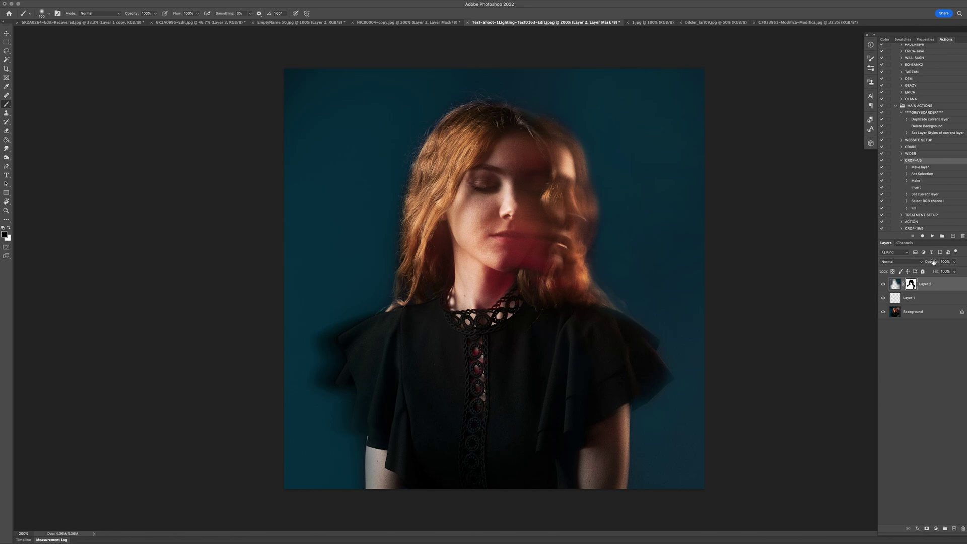
# - Lower Layer 2's opacity to let part of the original background show through
pyautogui.moveTo(932, 264); pyautogui.dragTo(928, 264)
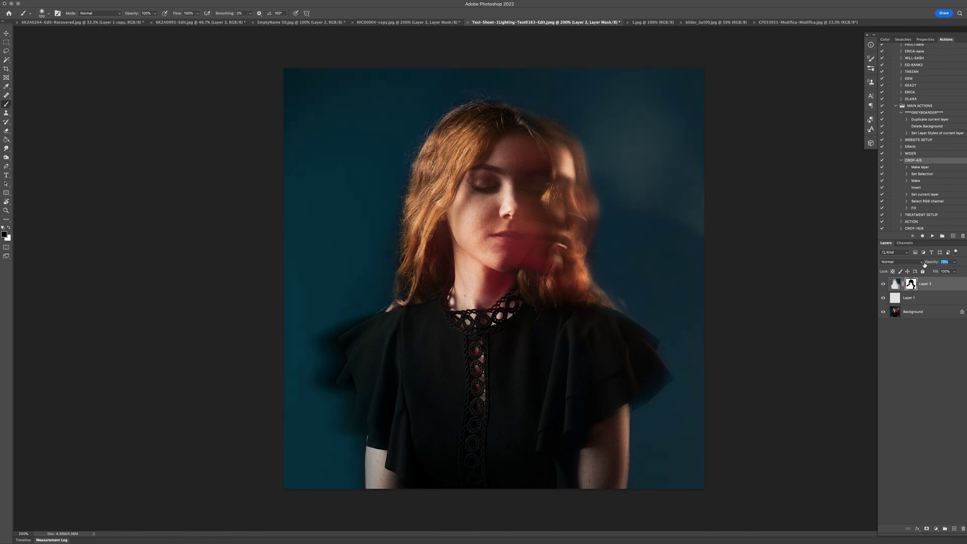
pyautogui.click(882, 286)
pyautogui.click(883, 286)
# - Compare the portrait repeatedly with and without the painted background on Layer 2
pyautogui.click(883, 285)
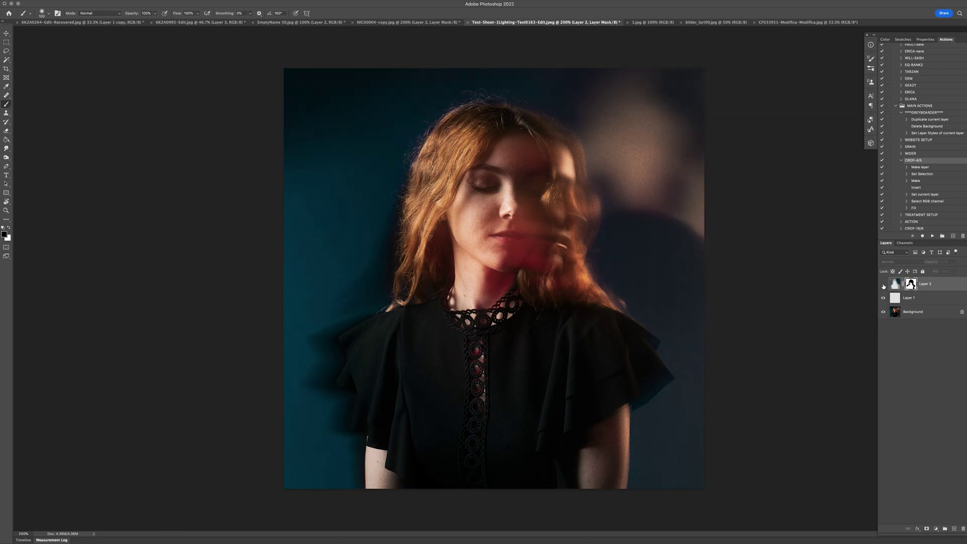
pyautogui.click(883, 285)
pyautogui.click(883, 285)
pyautogui.click(883, 285)
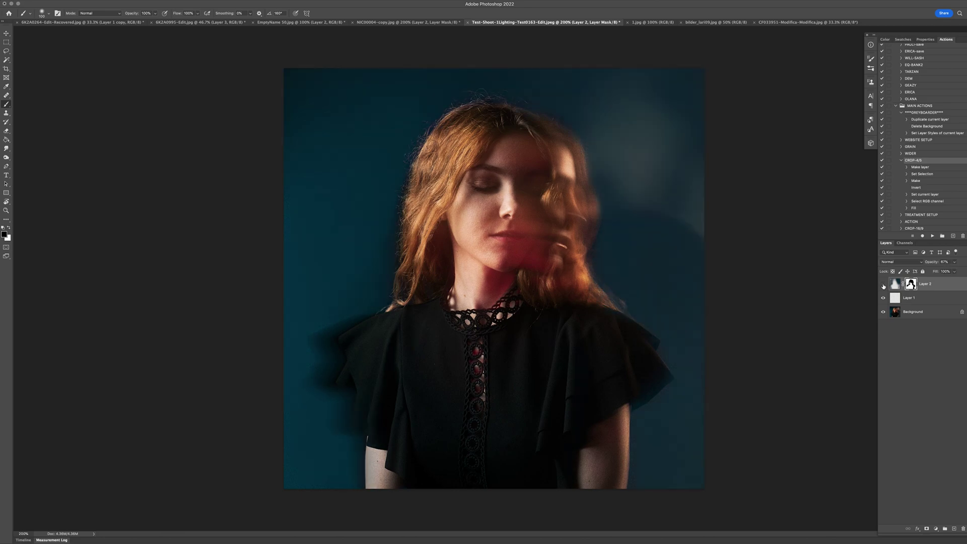
pyautogui.click(883, 285)
pyautogui.click(883, 285)
pyautogui.click(883, 285)
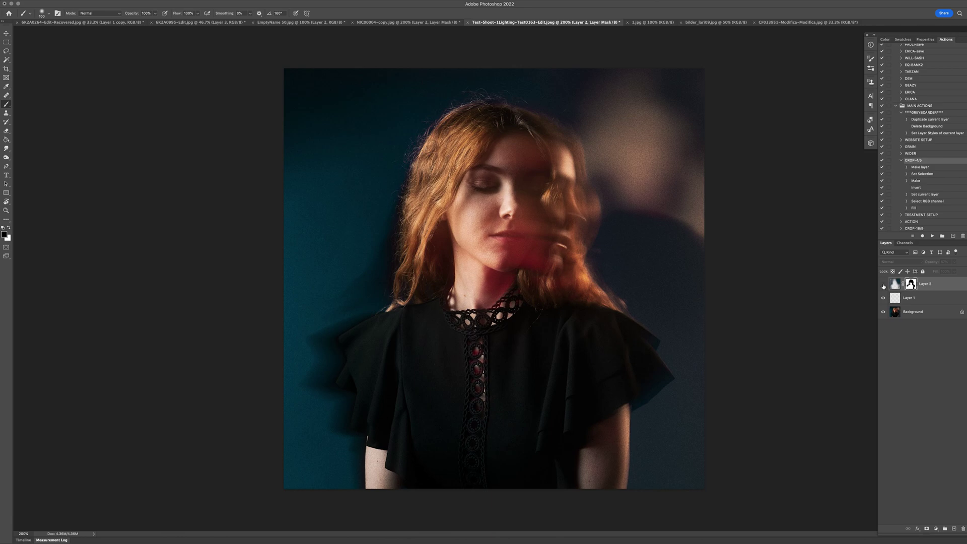
pyautogui.click(883, 285)
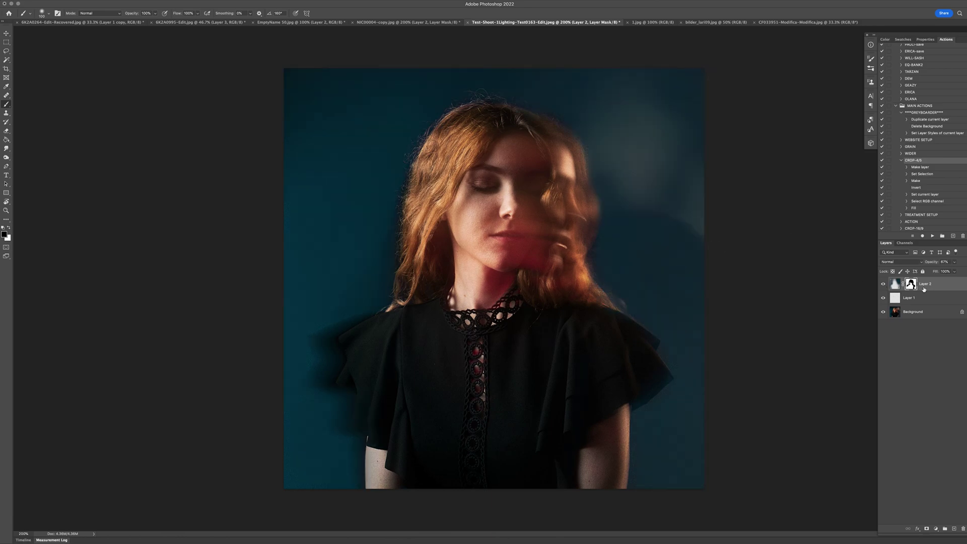
pyautogui.click(883, 285)
pyautogui.click(883, 285)
pyautogui.click(882, 285)
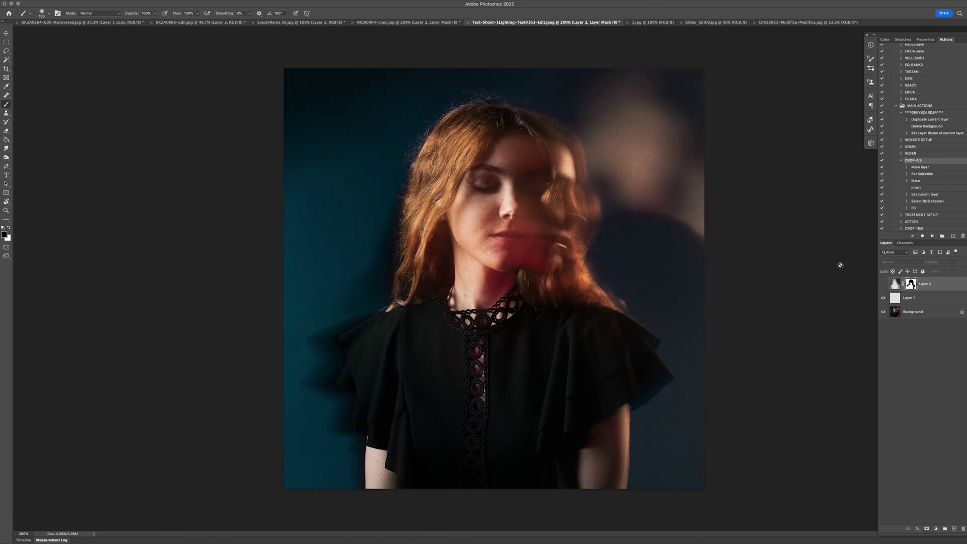
pyautogui.click(882, 285)
# - Reduce Layer 2's opacity to 44% and check the effect against the unpainted background
pyautogui.moveTo(930, 263); pyautogui.dragTo(928, 264)
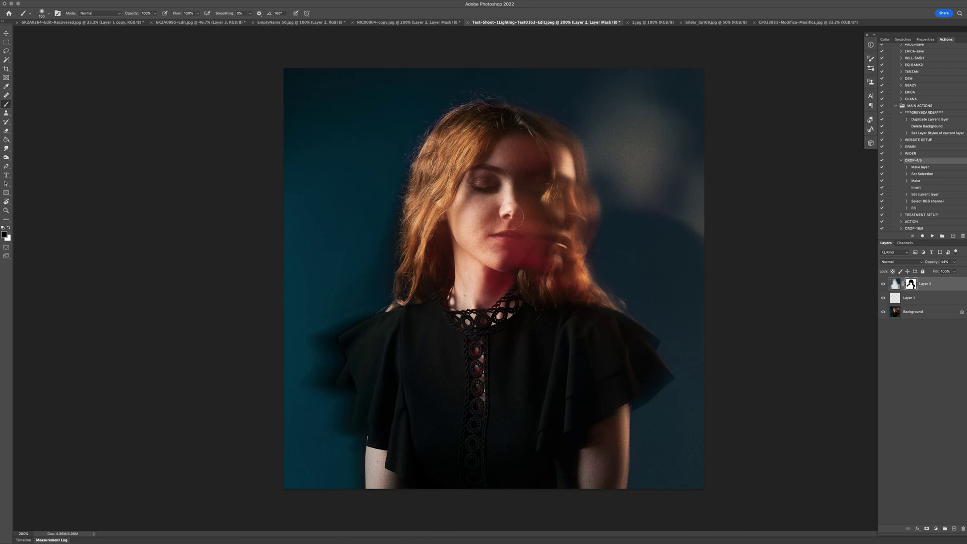
pyautogui.click(881, 285)
pyautogui.click(882, 285)
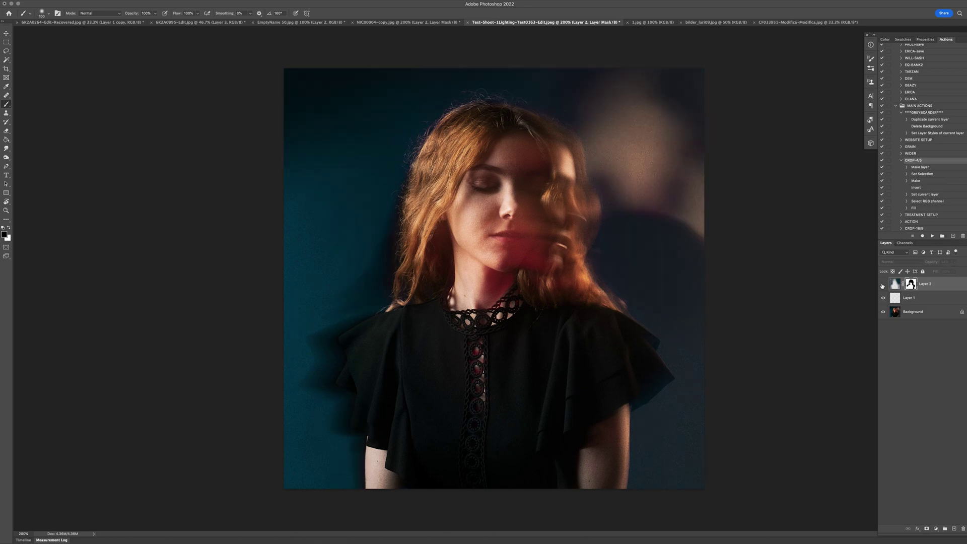
# - Compare the red-haired woman's portrait once more with and without the added layers over the original background
pyautogui.click(882, 284)
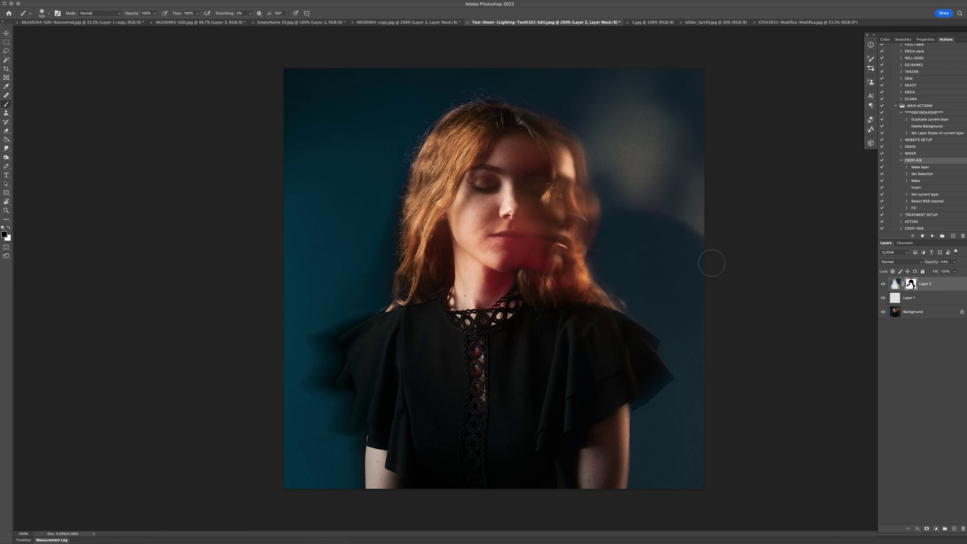
pyautogui.hotkey('shift', 'Tab')
pyautogui.hotkey('shift', 'Tab')
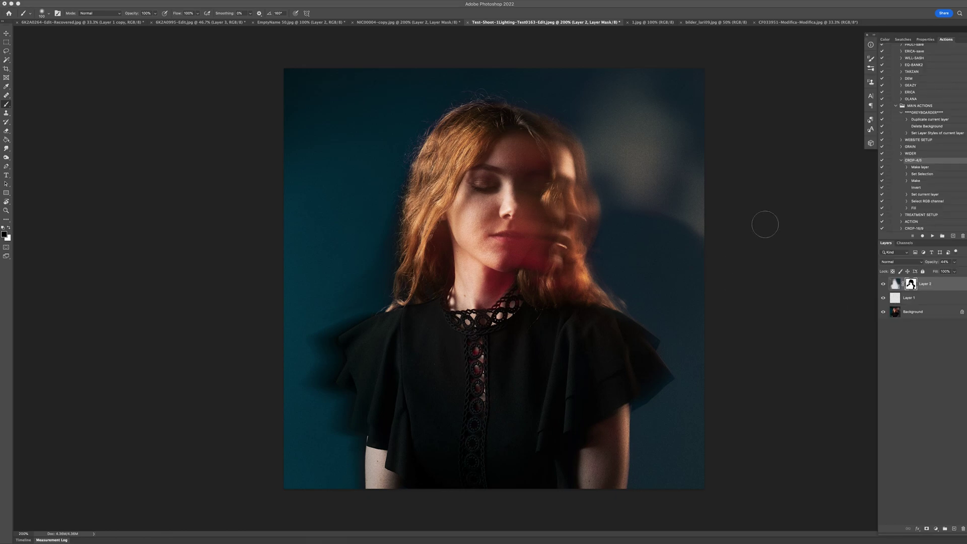
pyautogui.click(882, 283)
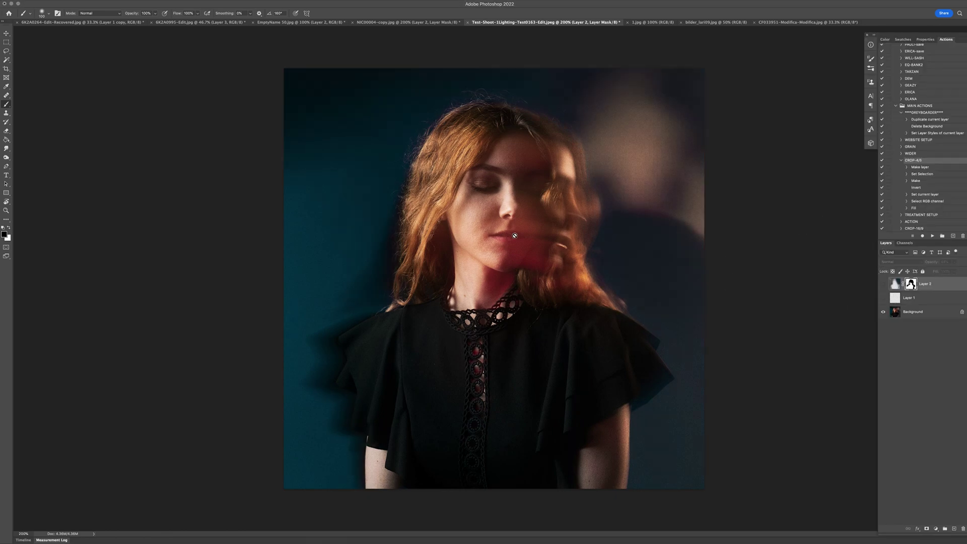
# - Switch to the black-and-white portrait 1.jpg, leave the Crop tool and add a new empty layer above the background
pyautogui.click(648, 23)
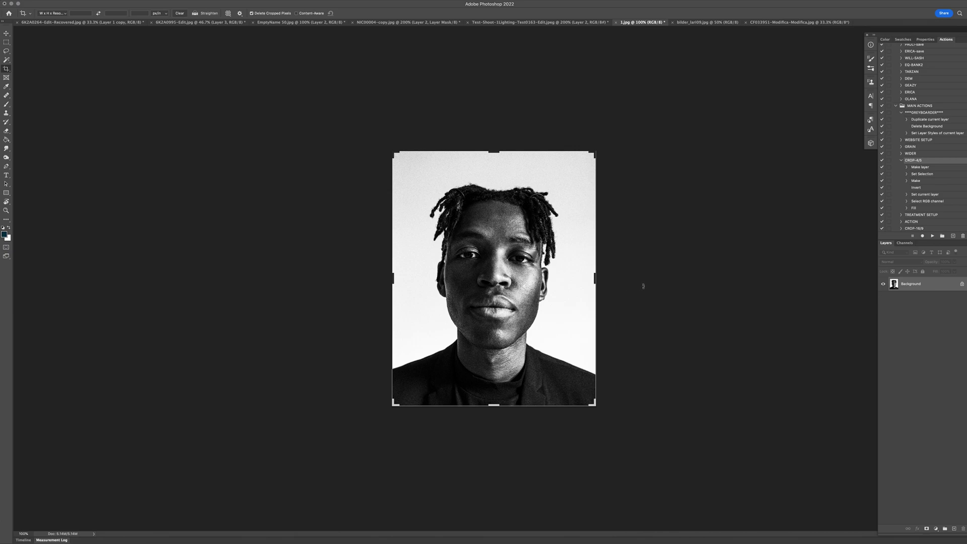
pyautogui.press('super+equal')
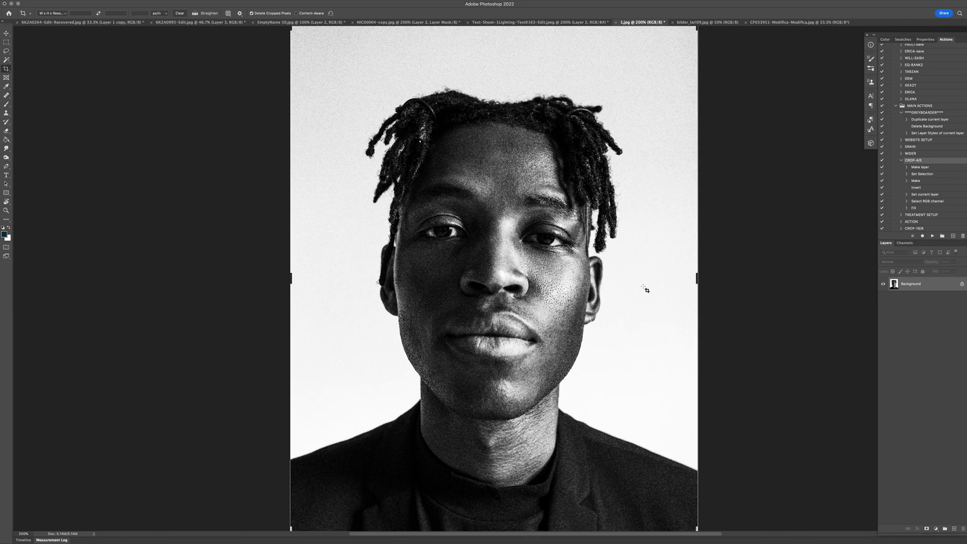
pyautogui.press('super+minus')
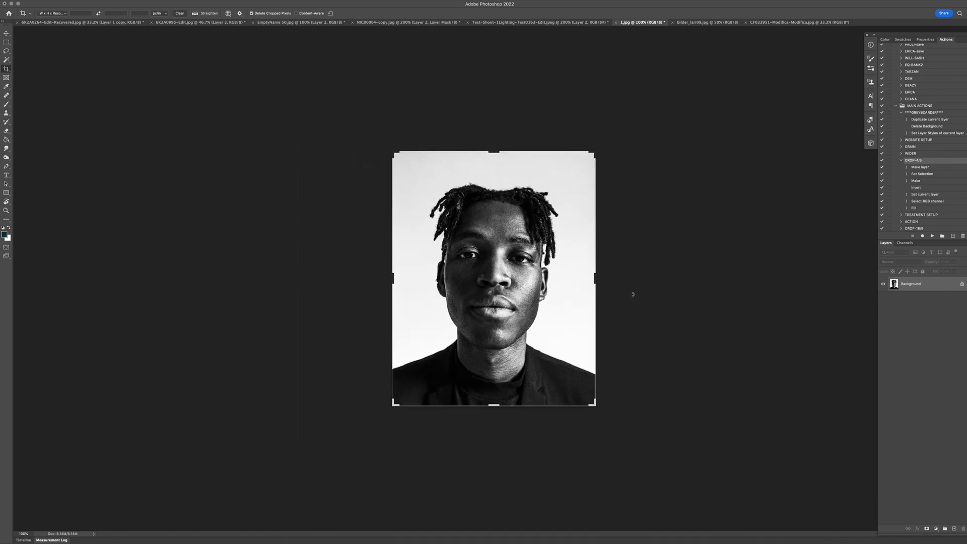
pyautogui.press('m')
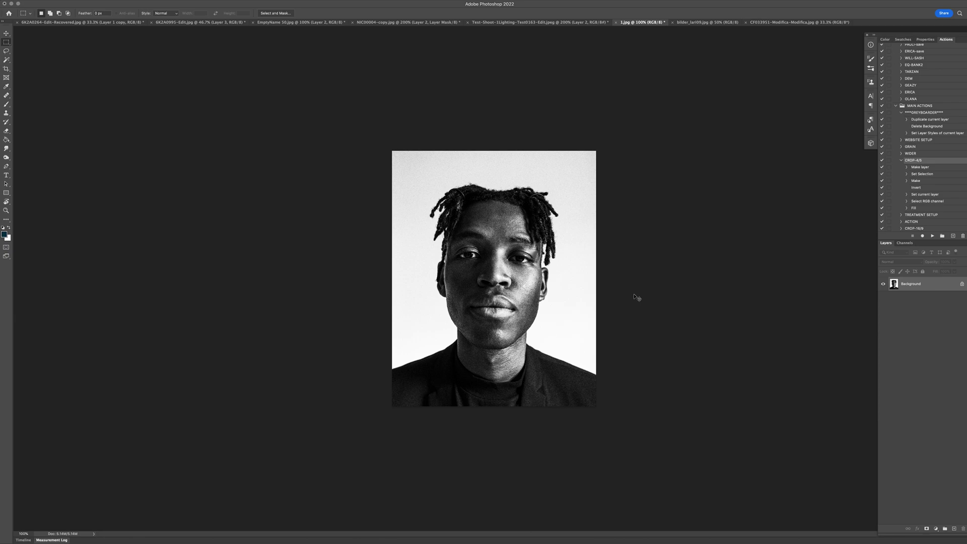
pyautogui.press('super+equal')
pyautogui.press('super+shift+n')
pyautogui.press('Return')
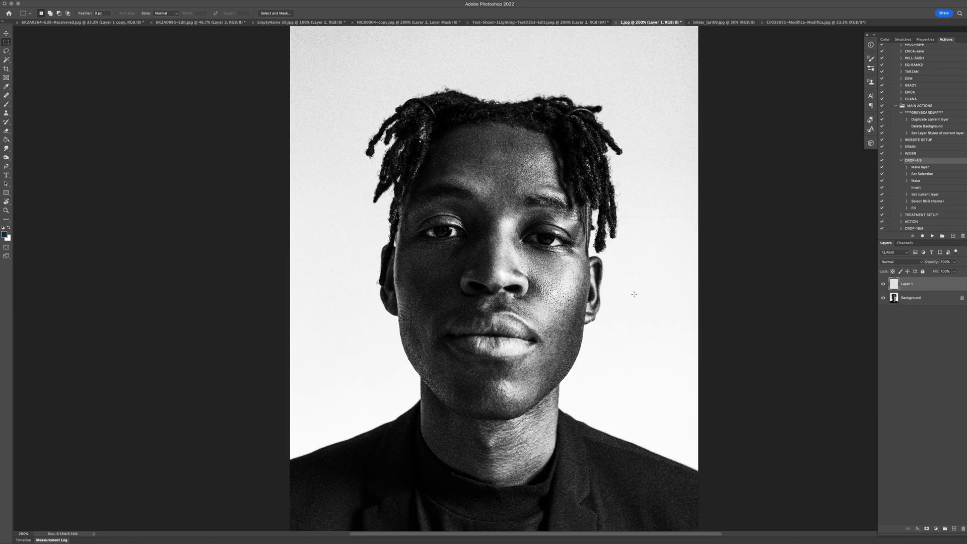
# - Smooth the enlarged pores on the man's brightly lit cheek beside the nose with the Healing Brush on Layer 1
pyautogui.press('j')
pyautogui.hscroll(5, 533, 380)
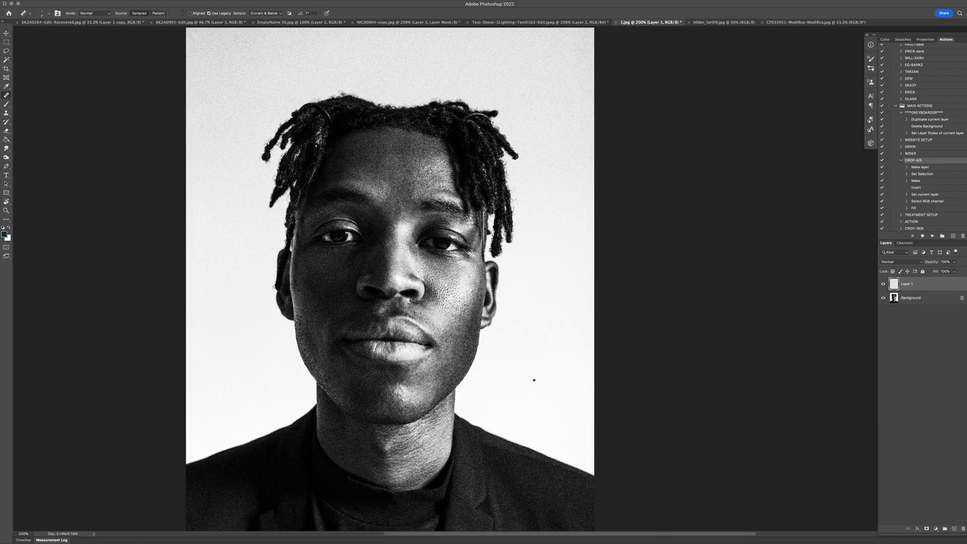
pyautogui.press('super+equal')
pyautogui.press('super+equal')
pyautogui.press('super+equal')
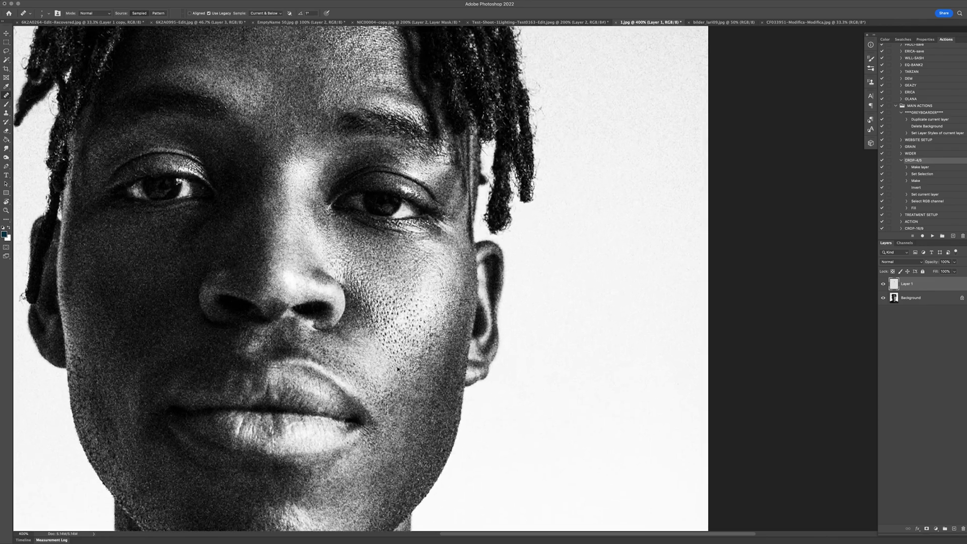
pyautogui.press('super+equal')
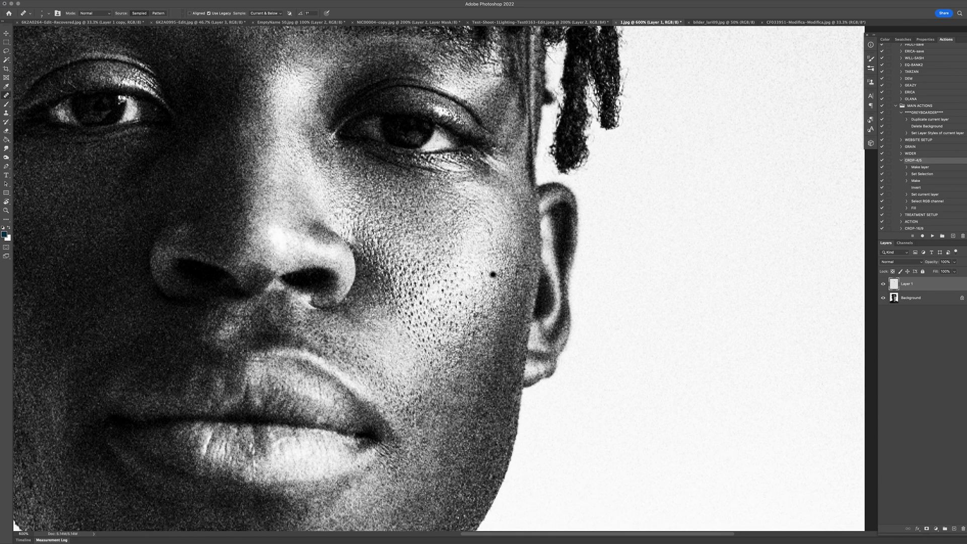
pyautogui.click(419, 245)
pyautogui.moveTo(366, 233); pyautogui.dragTo(428, 279)
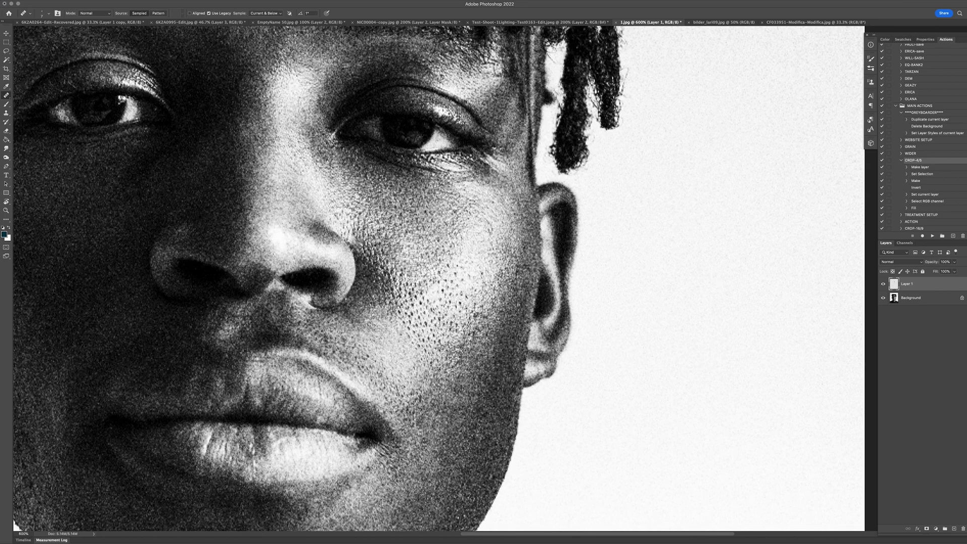
pyautogui.moveTo(373, 247)
pyautogui.mouseDown()
pyautogui.moveTo(404, 327)
pyautogui.moveTo(426, 317)
pyautogui.moveTo(415, 298)
pyautogui.moveTo(436, 312)
pyautogui.moveTo(460, 306)
pyautogui.moveTo(450, 345)
pyautogui.mouseUp()
# - Compare the man's face with and without the healed cheek on Layer 1
pyautogui.press('super+minus')
pyautogui.press('super+minus')
pyautogui.press('super+minus')
pyautogui.press('super+minus')
pyautogui.press('super+minus')
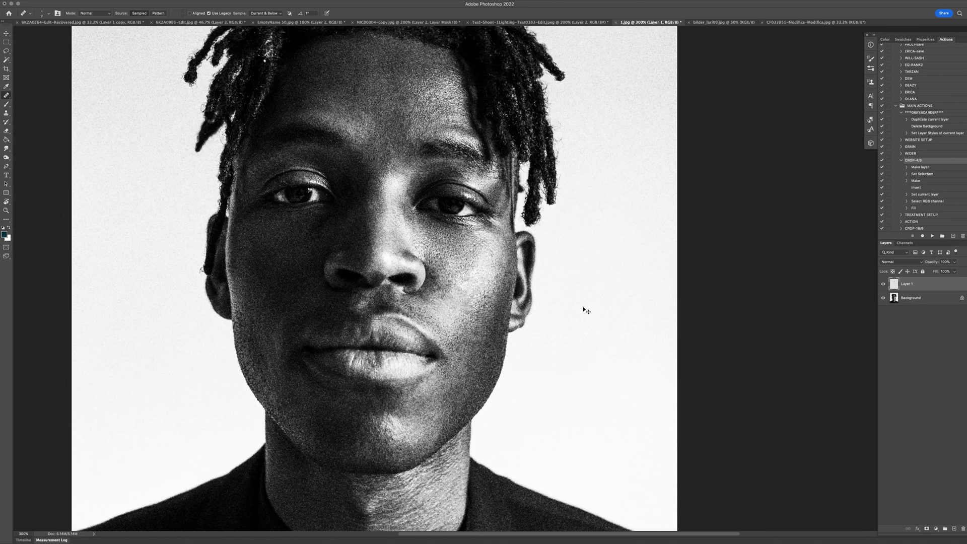
pyautogui.press('super+minus')
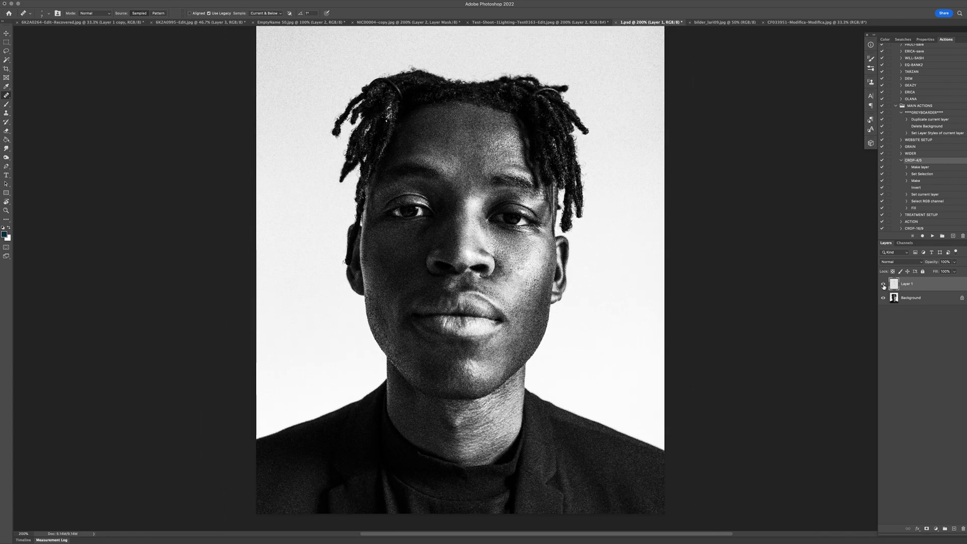
pyautogui.click(883, 285)
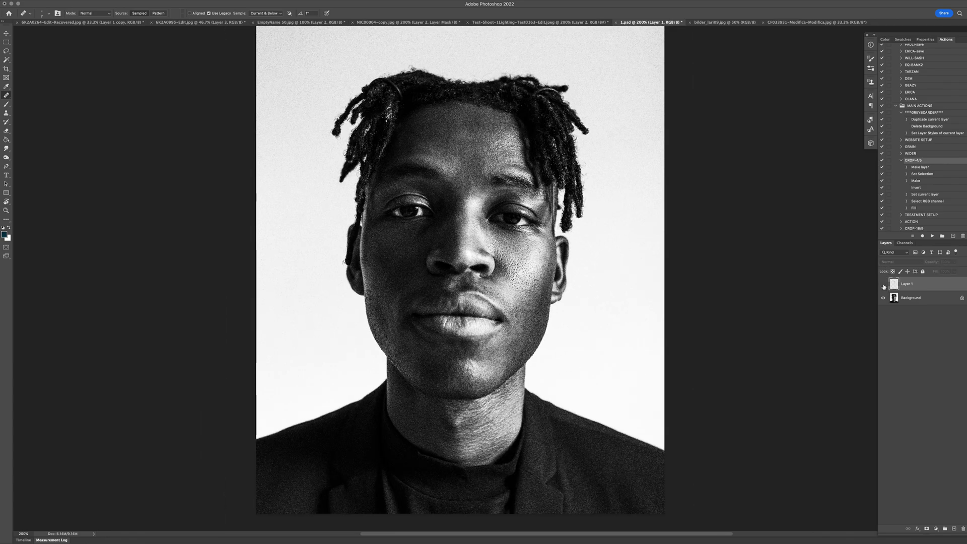
pyautogui.click(883, 285)
pyautogui.click(883, 284)
pyautogui.click(883, 284)
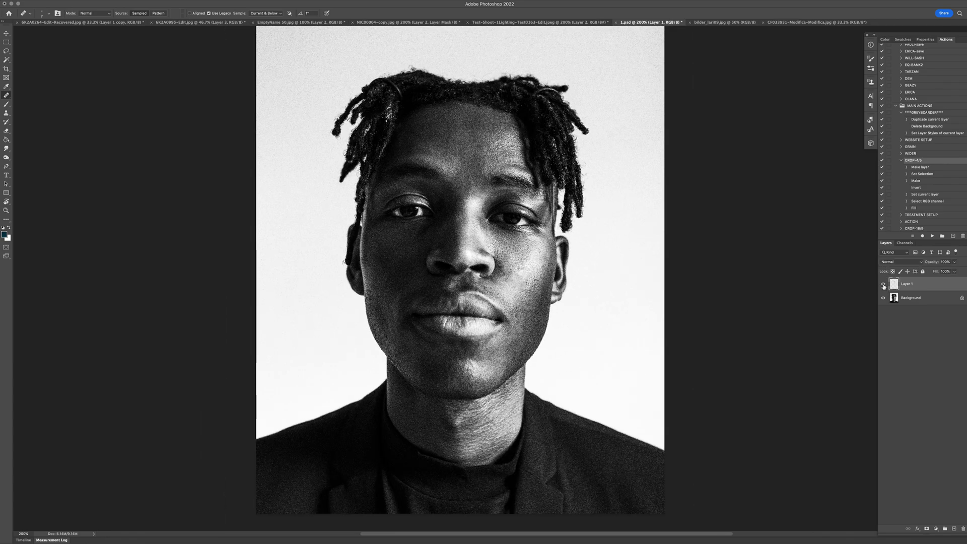
# - Lower Layer 1's opacity to bring back part of the cheek's natural skin texture
pyautogui.press('super+equal')
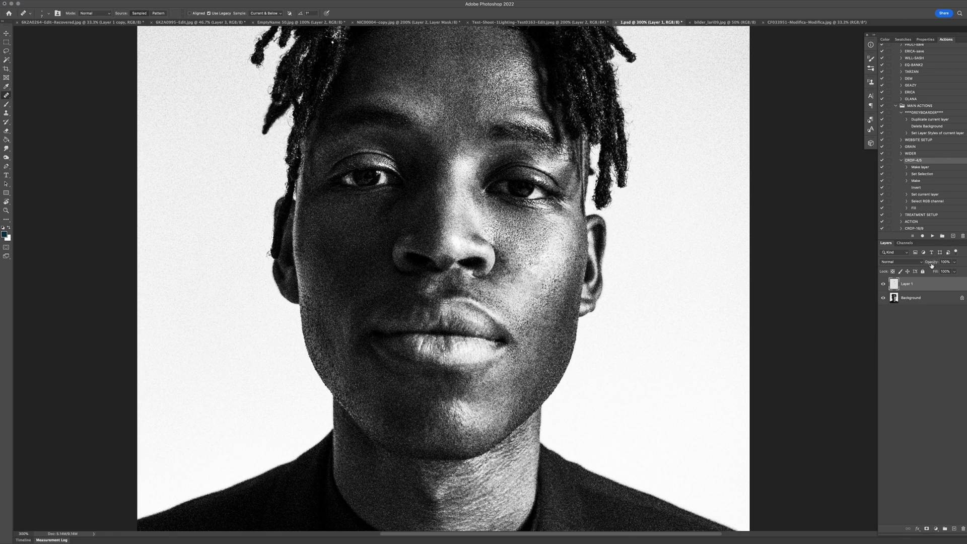
pyautogui.moveTo(931, 265); pyautogui.dragTo(905, 269)
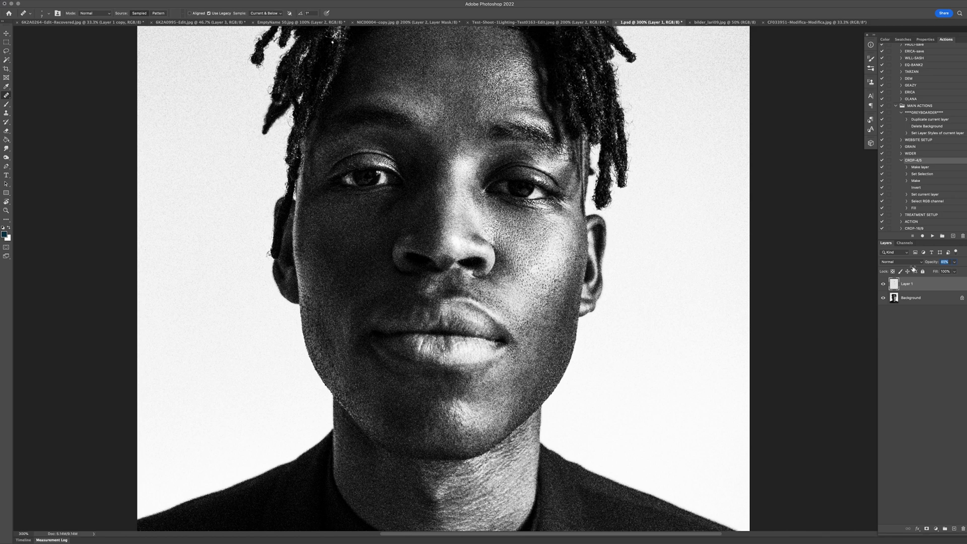
pyautogui.moveTo(914, 268); pyautogui.dragTo(914, 268)
# - Check the softened cheek retouch against the original skin by repeatedly hiding and showing Layer 1
pyautogui.press('super+minus')
pyautogui.click(882, 285)
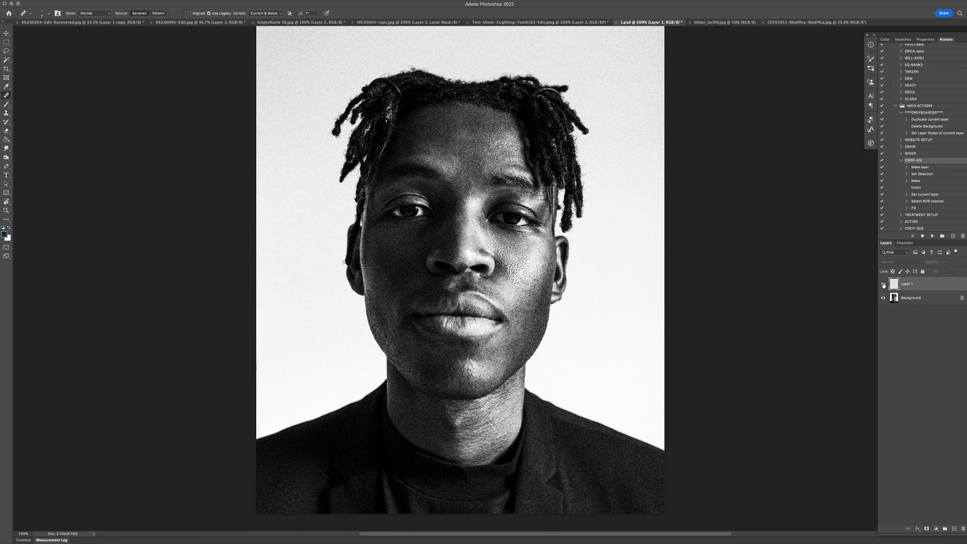
pyautogui.click(882, 285)
pyautogui.click(882, 285)
pyautogui.click(883, 284)
pyautogui.click(882, 285)
pyautogui.click(882, 285)
# - Fine-tune Layer 1's opacity and review the cheek retouch at 100% and 200% zoom
pyautogui.moveTo(932, 264); pyautogui.dragTo(932, 265)
pyautogui.press('super+minus')
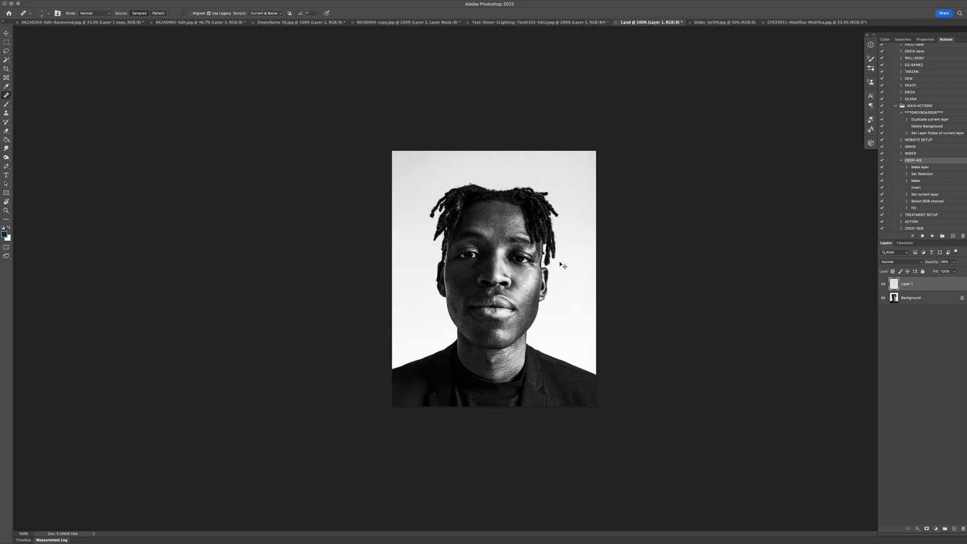
pyautogui.press('super+plus')
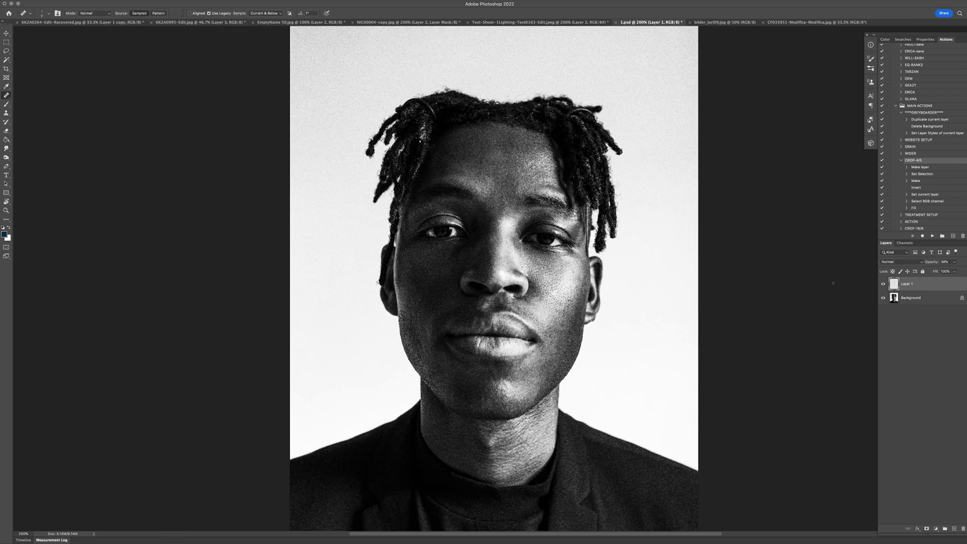
pyautogui.press('super+minus')
pyautogui.press('super+plus')
# - Switch to the portrait bilder_lari09.jpg, run the CROP-4/5 action on it and compare the framing with the full photo
pyautogui.click(719, 22)
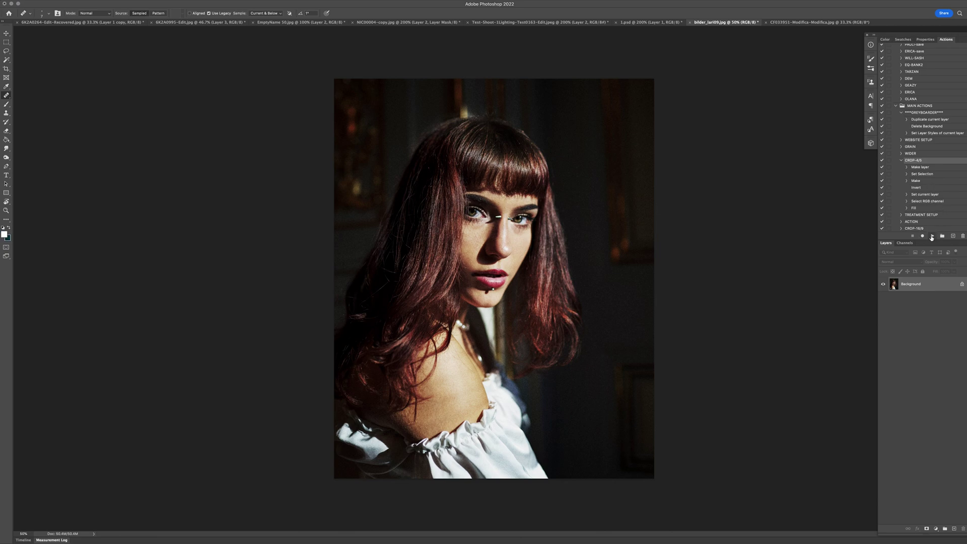
pyautogui.click(930, 237)
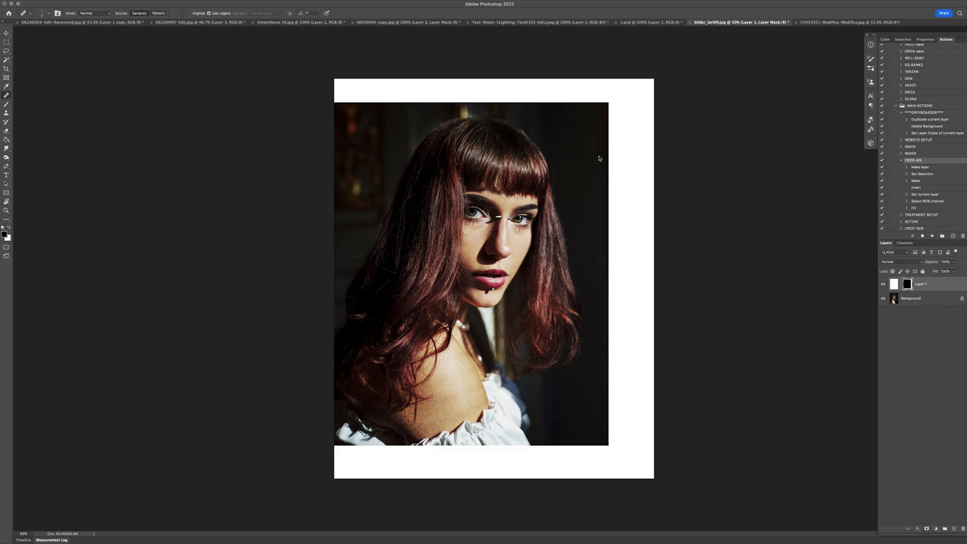
pyautogui.click(882, 285)
pyautogui.click(883, 285)
# - Add a layer beneath the white crop frame and heal away the golden highlight in the background above the woman's head
pyautogui.press('super+plus')
pyautogui.press('super+plus')
pyautogui.moveTo(509, 30); pyautogui.dragTo(540, 253)
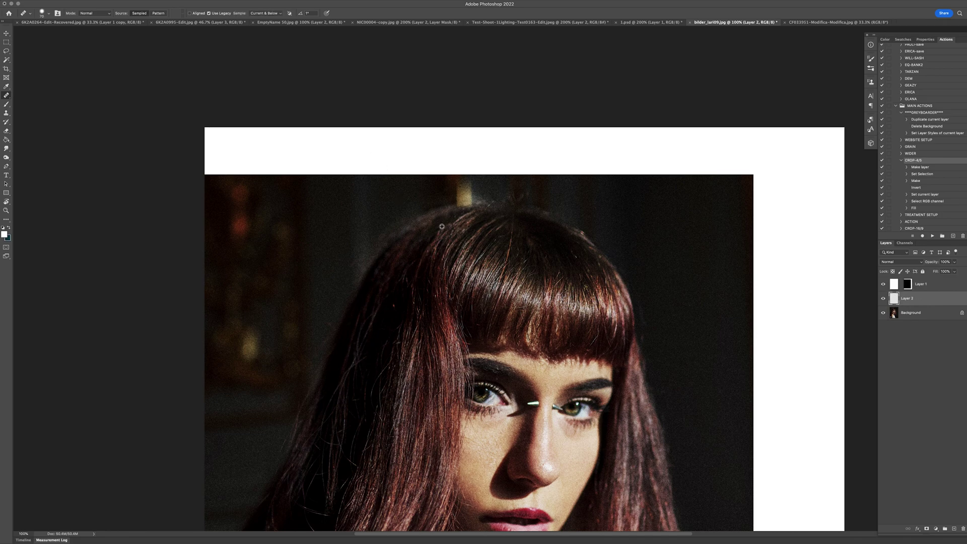
pyautogui.press(']')
pyautogui.press(']')
pyautogui.press(']')
pyautogui.press(']')
pyautogui.keyDown('alt'); pyautogui.click(434, 210); pyautogui.keyUp('alt')
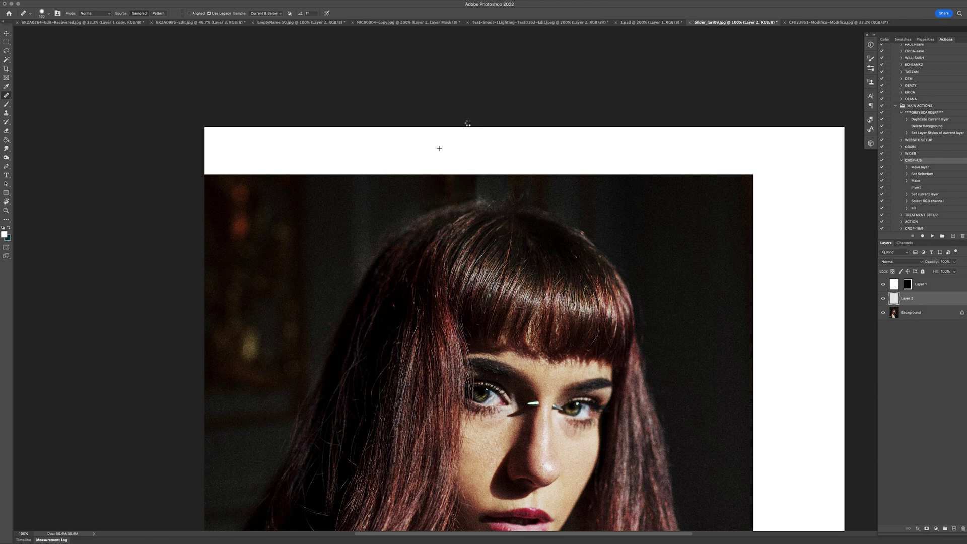
pyautogui.click(461, 146)
pyautogui.click(478, 148)
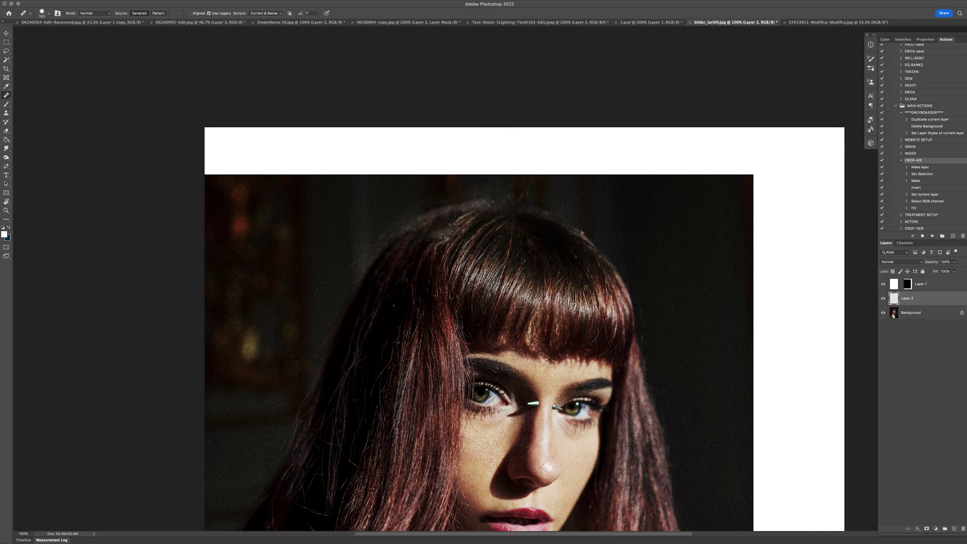
# - Compare the portrait with and without the healed background highlight on Layer 2
pyautogui.press('super+minus')
pyautogui.press('super+minus')
pyautogui.click(883, 299)
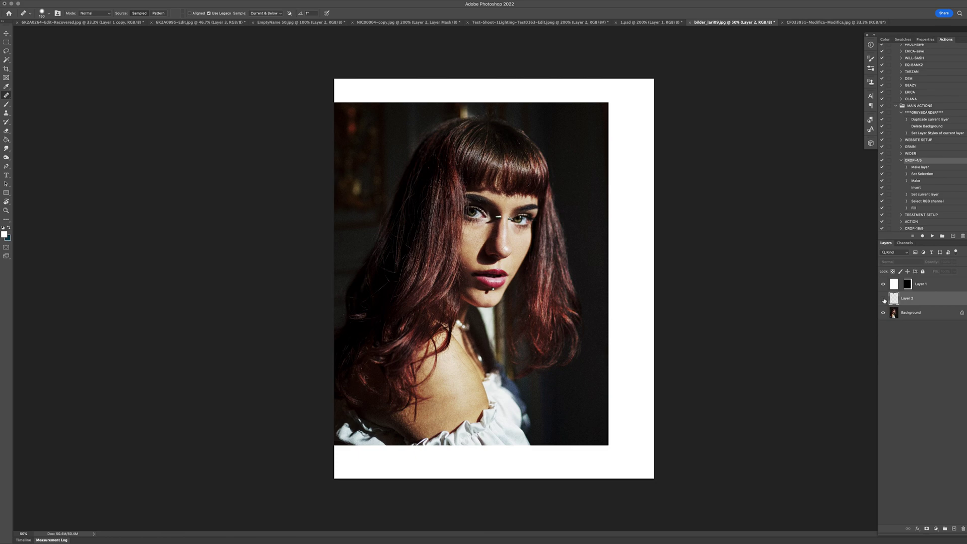
pyautogui.click(883, 299)
pyautogui.click(883, 299)
pyautogui.click(883, 299)
# - Add a new layer and paint black over the bright background between the woman's neck and hair with a large, reduced-opacity brush
pyautogui.press('b')
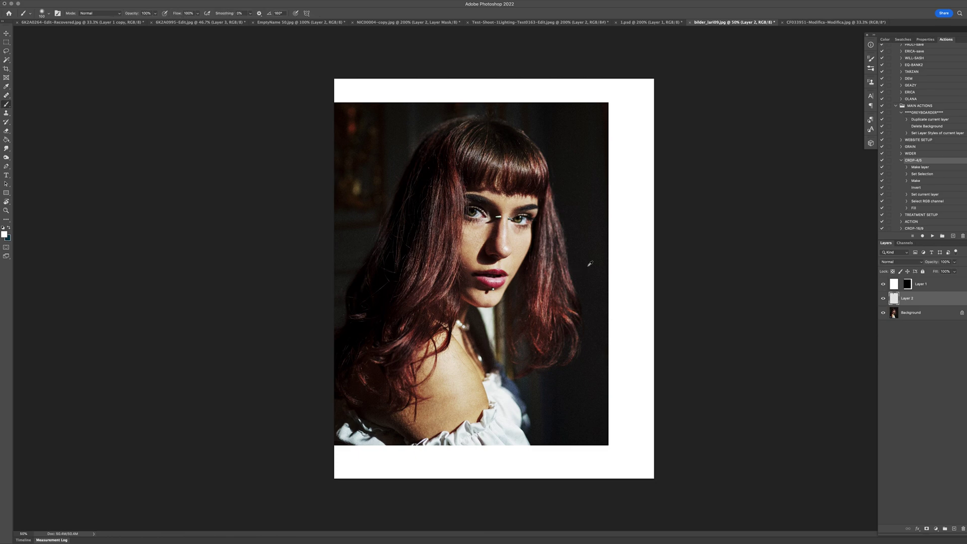
pyautogui.hotkey('ctrl', 'shift', 'n')
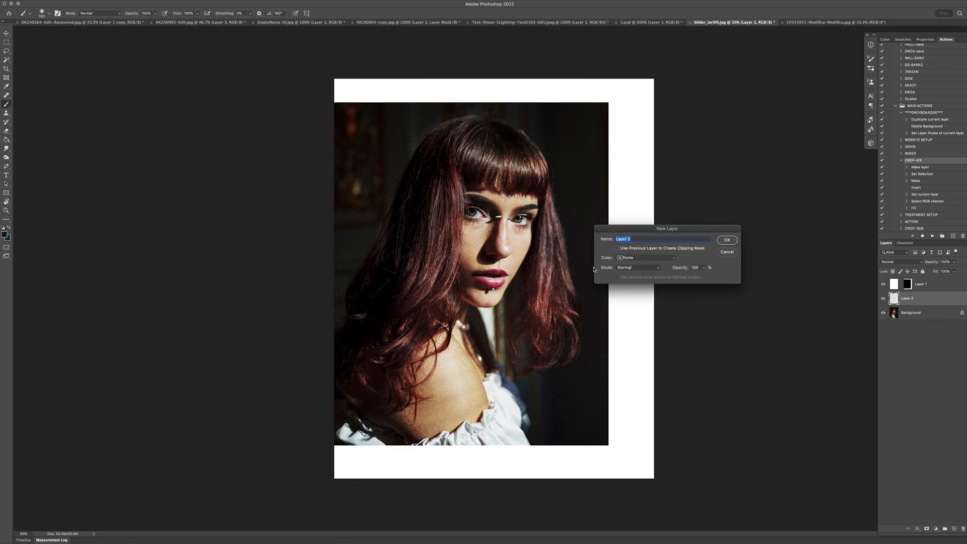
pyautogui.press('Return')
pyautogui.moveTo(138, 13); pyautogui.dragTo(106, 27)
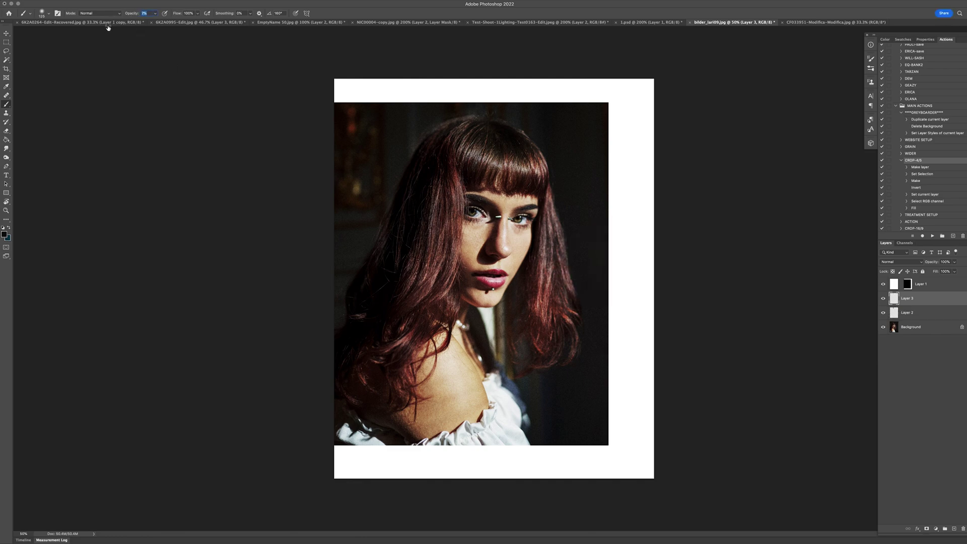
pyautogui.press(']')
pyautogui.press(']')
pyautogui.press(']')
pyautogui.press(']')
pyautogui.press(']')
pyautogui.press(']')
pyautogui.press(']')
pyautogui.press(']')
pyautogui.press(']')
pyautogui.moveTo(481, 308)
pyautogui.mouseDown()
pyautogui.moveTo(504, 368)
pyautogui.moveTo(487, 300)
pyautogui.moveTo(500, 352)
pyautogui.moveTo(503, 325)
pyautogui.moveTo(474, 313)
pyautogui.moveTo(534, 408)
pyautogui.mouseUp()
pyautogui.press('2')
pyautogui.press('2')
pyautogui.moveTo(443, 317); pyautogui.dragTo(509, 297)
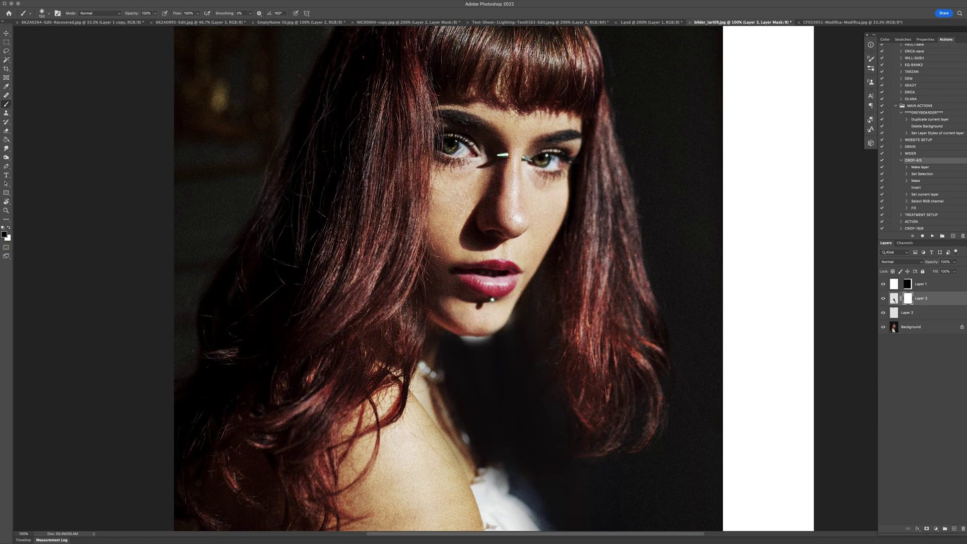
# - Refine Layer 3's mask to clear the black paint from the woman's chin, neck and blouse
pyautogui.press('super+plus')
pyautogui.press('x')
pyautogui.moveTo(456, 408)
pyautogui.mouseDown()
pyautogui.moveTo(438, 196)
pyautogui.moveTo(519, 176)
pyautogui.moveTo(547, 399)
pyautogui.mouseUp()
pyautogui.press('super+2')
pyautogui.press('super+minus')
pyautogui.press('super+minus')
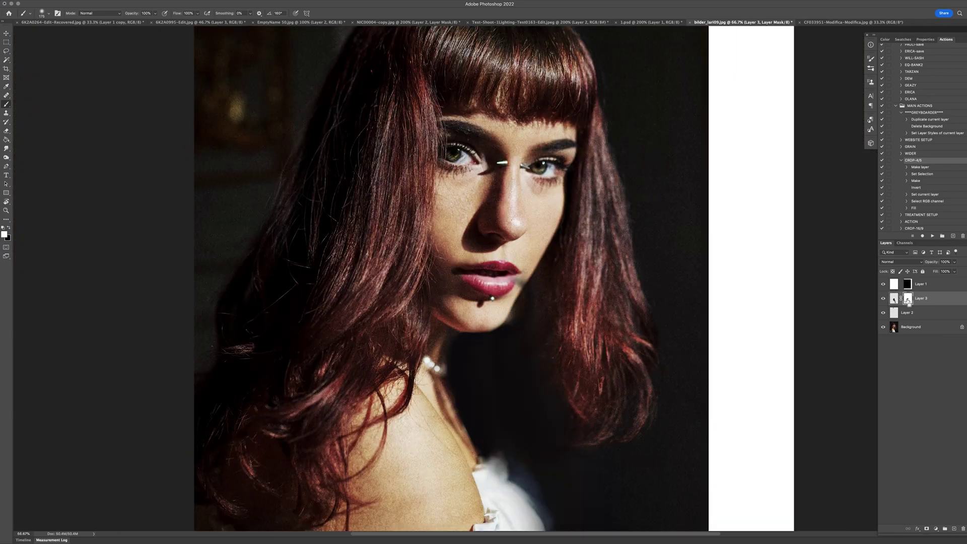
pyautogui.press('super+plus')
pyautogui.press('super+plus')
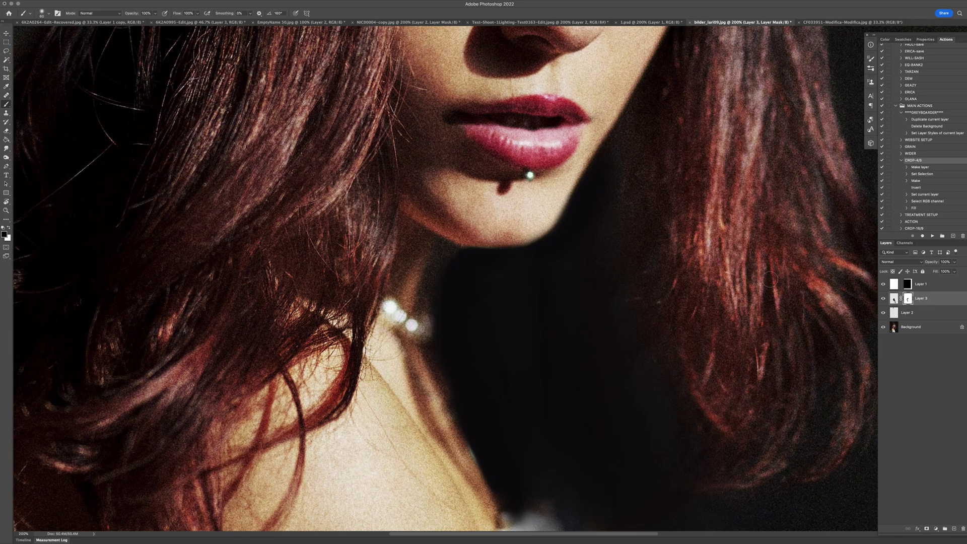
# - Add a new layer and darken the edge of the neck from chin to shoulder with a soft, reduced-opacity black brush
pyautogui.press('super+shift+n')
pyautogui.press('Return')
pyautogui.press(']')
pyautogui.press(']')
pyautogui.press(']')
pyautogui.press(']')
pyautogui.press(']')
pyautogui.press(']')
pyautogui.press(']')
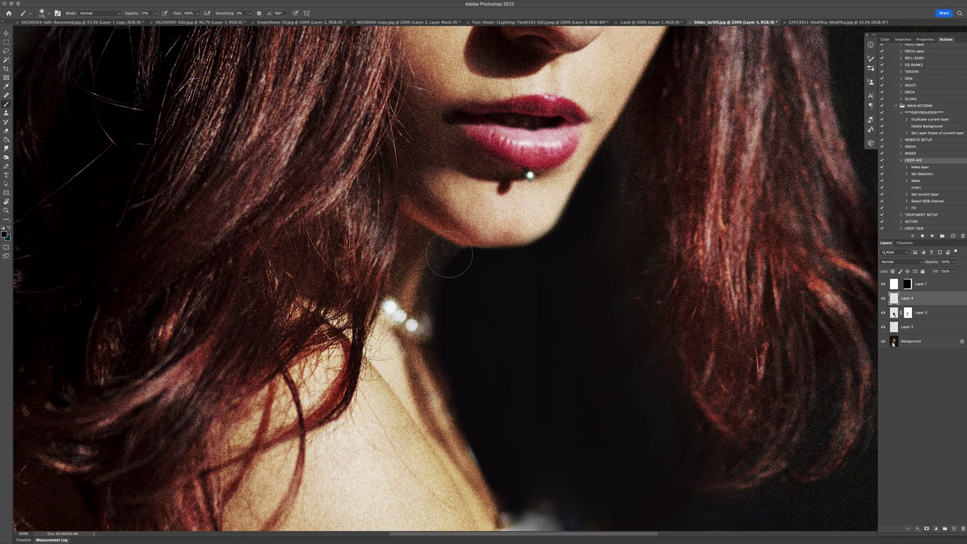
pyautogui.moveTo(458, 252)
pyautogui.mouseDown()
pyautogui.moveTo(432, 276)
pyautogui.moveTo(429, 366)
pyautogui.moveTo(447, 423)
pyautogui.moveTo(476, 456)
pyautogui.mouseUp()
pyautogui.press('[')
pyautogui.press('[')
pyautogui.press('[')
pyautogui.press('[')
pyautogui.press('[')
pyautogui.press('[')
pyautogui.press('[')
pyautogui.press('[')
pyautogui.press('[')
pyautogui.press('[')
pyautogui.press('[')
pyautogui.press('[')
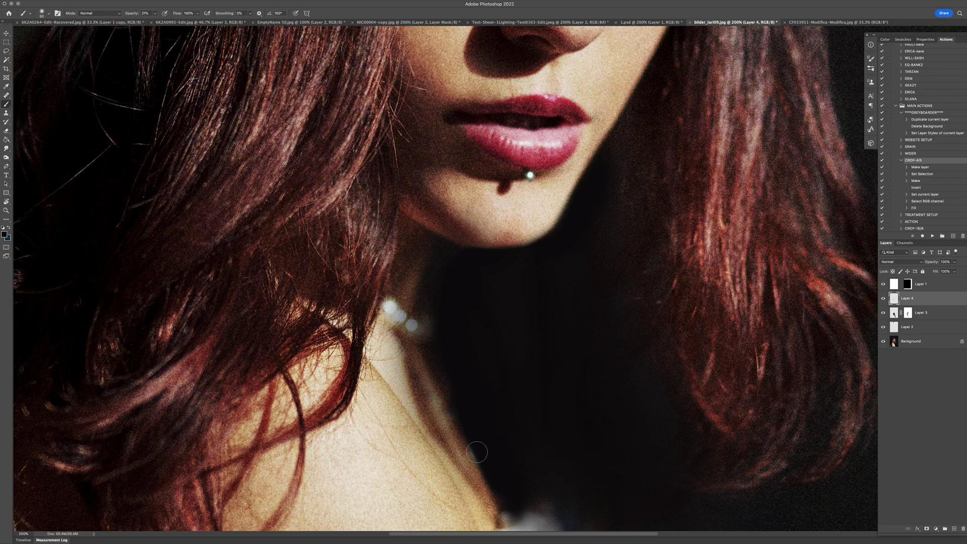
# - Darken the dark background along the inner edge of the hair beside the chin with a larger soft black brush
pyautogui.press(']')
pyautogui.press(']')
pyautogui.press(']')
pyautogui.press(']')
pyautogui.press(']')
pyautogui.press(']')
pyautogui.press(']')
pyautogui.press(']')
pyautogui.moveTo(608, 203)
pyautogui.mouseDown()
pyautogui.moveTo(645, 114)
pyautogui.moveTo(642, 153)
pyautogui.moveTo(657, 153)
pyautogui.moveTo(631, 250)
pyautogui.moveTo(664, 377)
pyautogui.moveTo(634, 177)
pyautogui.moveTo(662, 311)
pyautogui.moveTo(635, 342)
pyautogui.mouseUp()
# - Compare the full portrait with and without the black paint on Layers 3 and 4
pyautogui.press('super+minus')
pyautogui.press('super+minus')
pyautogui.press('super+minus')
pyautogui.press('super+minus')
pyautogui.press('super+minus')
pyautogui.click(883, 298)
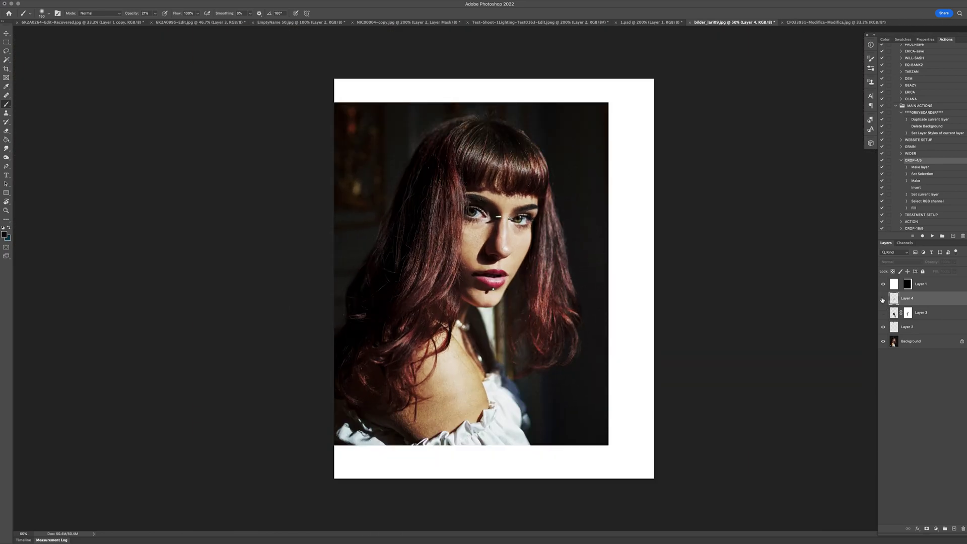
pyautogui.click(883, 298)
# - Add a mask to Layer 4 and clear the excess dark shading from the neck area with a smaller brush
pyautogui.click(926, 528)
pyautogui.press('super+plus')
pyautogui.press('super+plus')
pyautogui.press('super+plus')
pyautogui.press('super+plus')
pyautogui.press('super+plus')
pyautogui.press('super+plus')
pyautogui.press('[')
pyautogui.press('[')
pyautogui.press('[')
pyautogui.press('[')
pyautogui.press('[')
pyautogui.press('[')
pyautogui.press('[')
pyautogui.press('[')
pyautogui.moveTo(410, 437); pyautogui.dragTo(350, 393)
pyautogui.press('super+0')
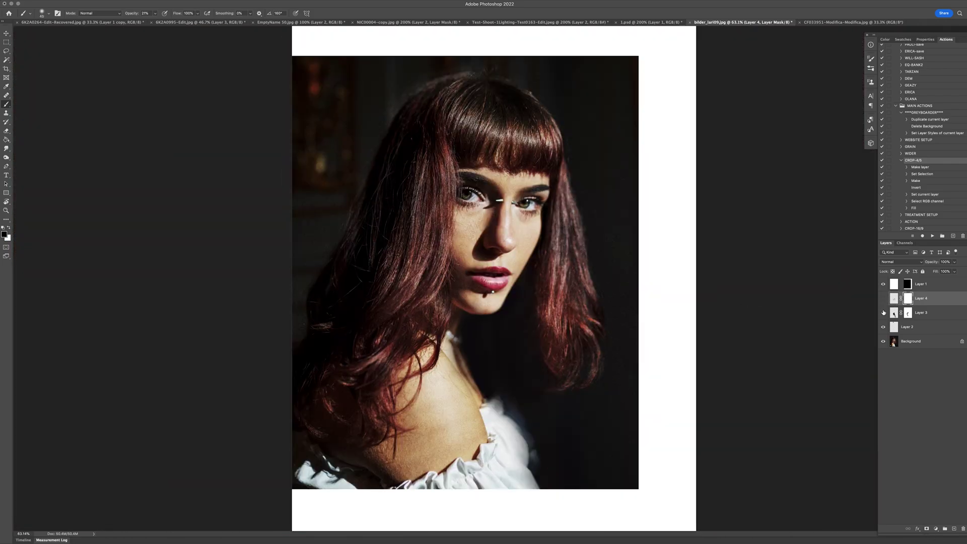
# - Compare the portrait with and without the background clean-up on Layers 2, 3 and 4
pyautogui.click(882, 312)
pyautogui.click(882, 298)
pyautogui.click(882, 312)
pyautogui.click(883, 327)
pyautogui.click(884, 299)
pyautogui.click(883, 326)
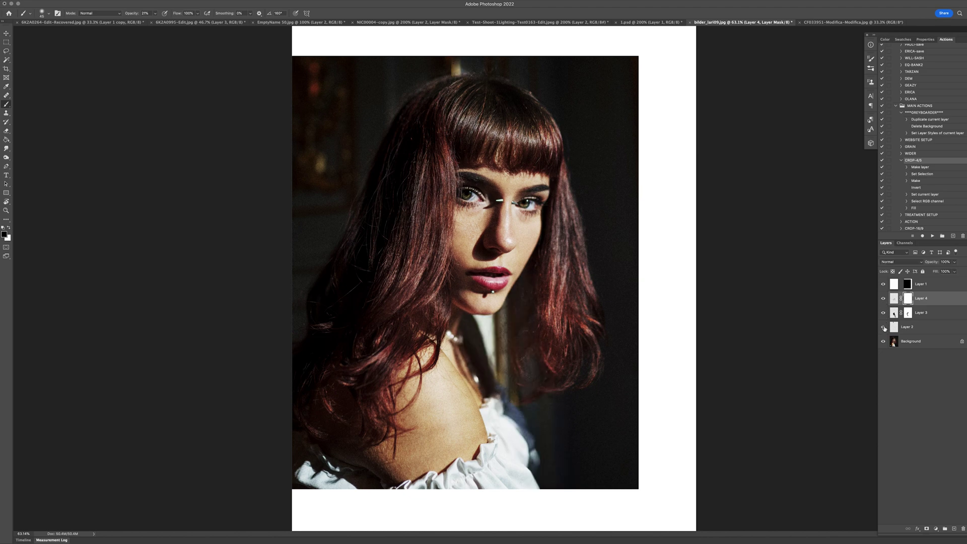
# - Slightly lower the opacity of Layers 3 and 4 together and compare the portrait with and without them
pyautogui.keyDown('shift'); pyautogui.click(932, 313); pyautogui.keyUp('shift')
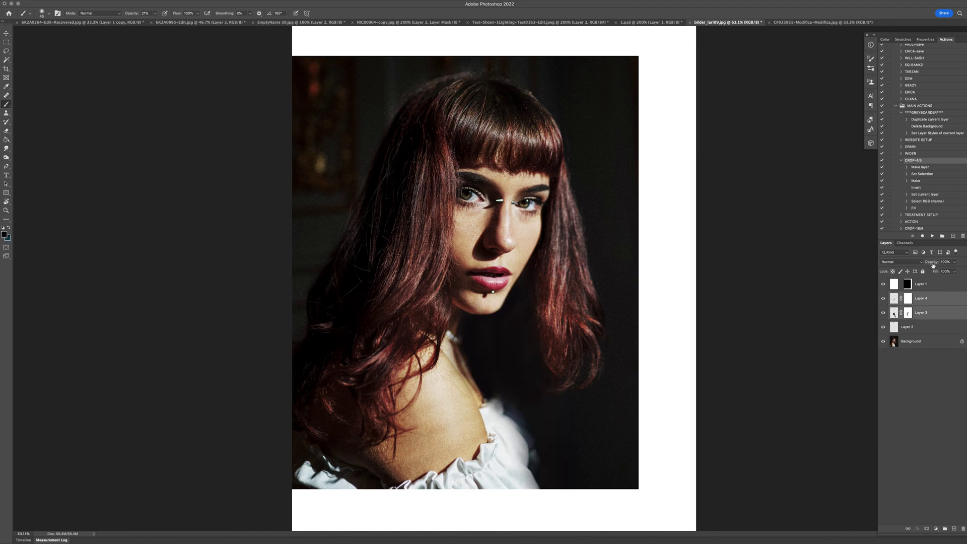
pyautogui.moveTo(932, 265); pyautogui.dragTo(928, 267)
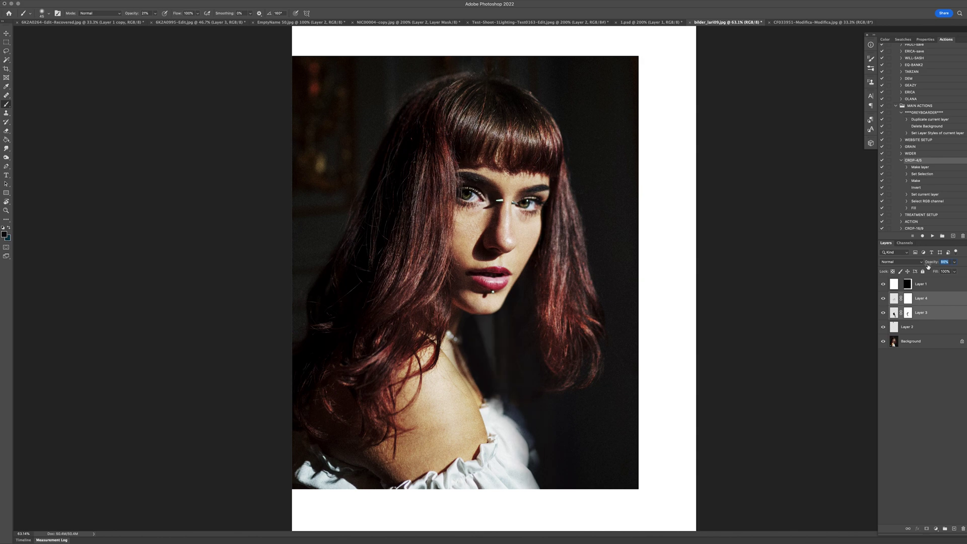
pyautogui.press('super+minus')
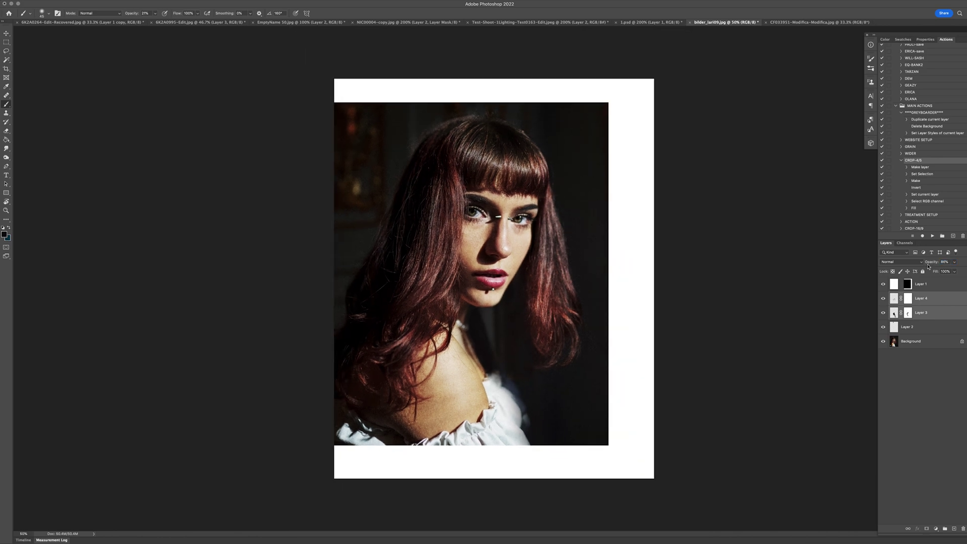
pyautogui.click(883, 299)
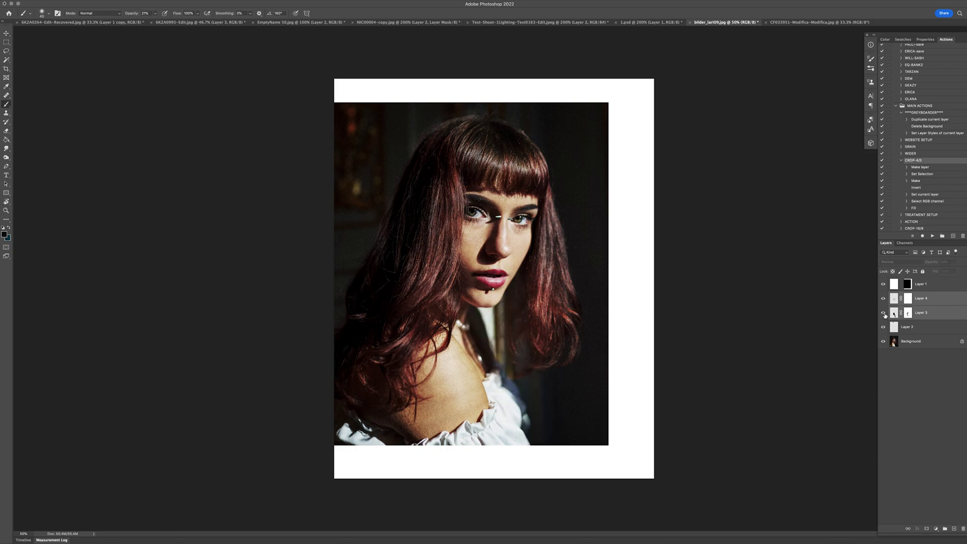
pyautogui.click(883, 312)
# - Add a new layer and heal the marks on the lower shoulder above the blouse with the Healing Brush
pyautogui.press('super+shift+alt+n')
pyautogui.press('super+plus')
pyautogui.press('super+plus')
pyautogui.press('super+plus')
pyautogui.press('j')
pyautogui.moveTo(394, 361); pyautogui.dragTo(421, 246)
pyautogui.scroll(-10, 421, 246)
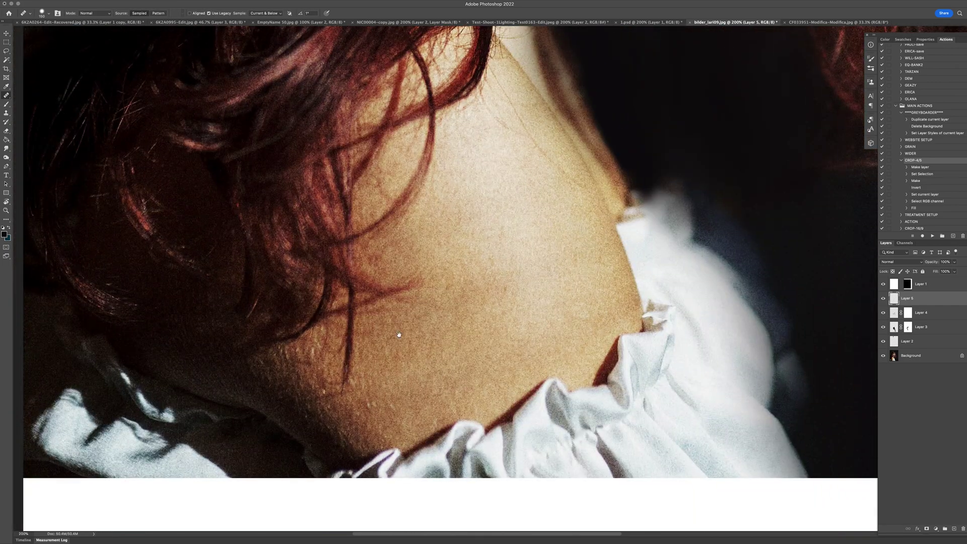
pyautogui.click(339, 412)
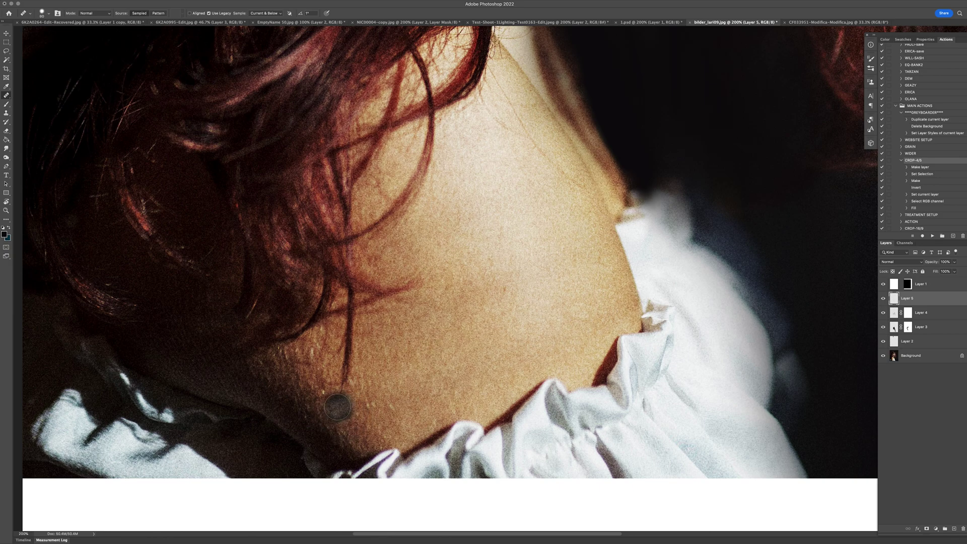
pyautogui.press('[')
pyautogui.press('[')
pyautogui.press('[')
pyautogui.press('[')
pyautogui.press('[')
pyautogui.press('[')
pyautogui.press('[')
pyautogui.press('[')
pyautogui.press('[')
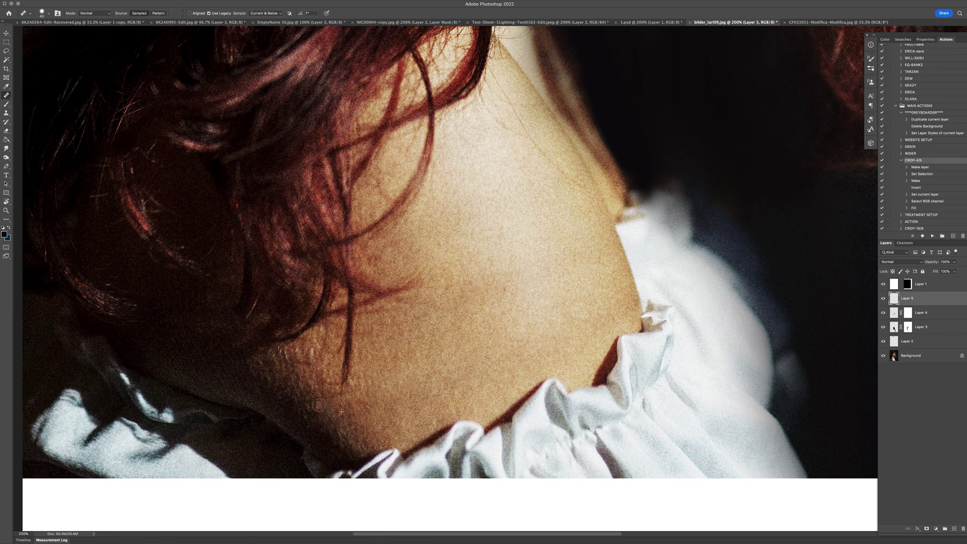
# - Compare the portrait with and without the shoulder healing on Layer 5, and the original against all edits
pyautogui.press('super+0')
pyautogui.click(882, 298)
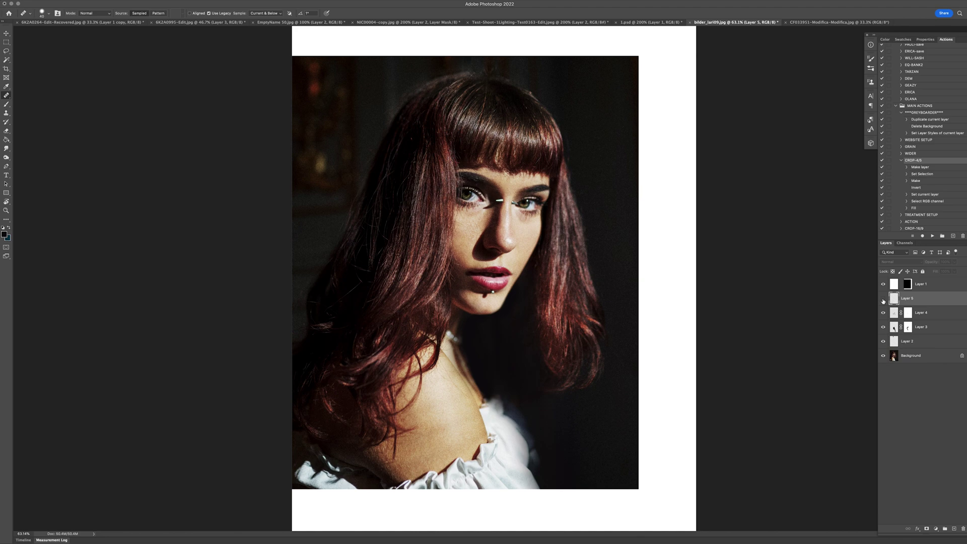
pyautogui.click(883, 299)
pyautogui.click(882, 298)
pyautogui.click(882, 299)
pyautogui.keyDown('alt'); pyautogui.click(883, 356); pyautogui.keyUp('alt')
pyautogui.keyDown('alt'); pyautogui.click(883, 357); pyautogui.keyUp('alt')
# - Switch to CF033911-Modifica-Modifica.jpg and examine the green background for banding beside the hood
pyautogui.click(827, 23)
pyautogui.press('super+plus')
pyautogui.press('super+plus')
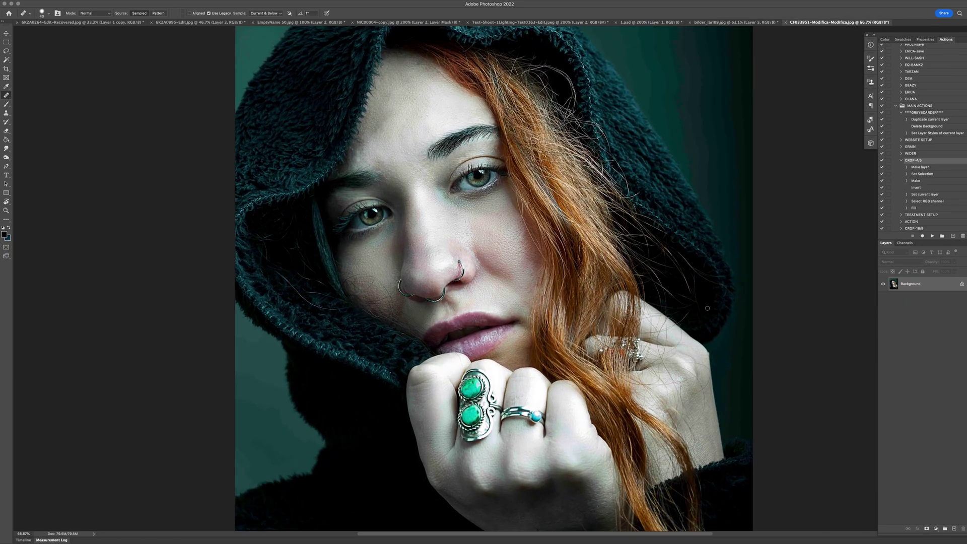
pyautogui.hotkey('ctrl', '=')
pyautogui.scroll(5, 675, 161)
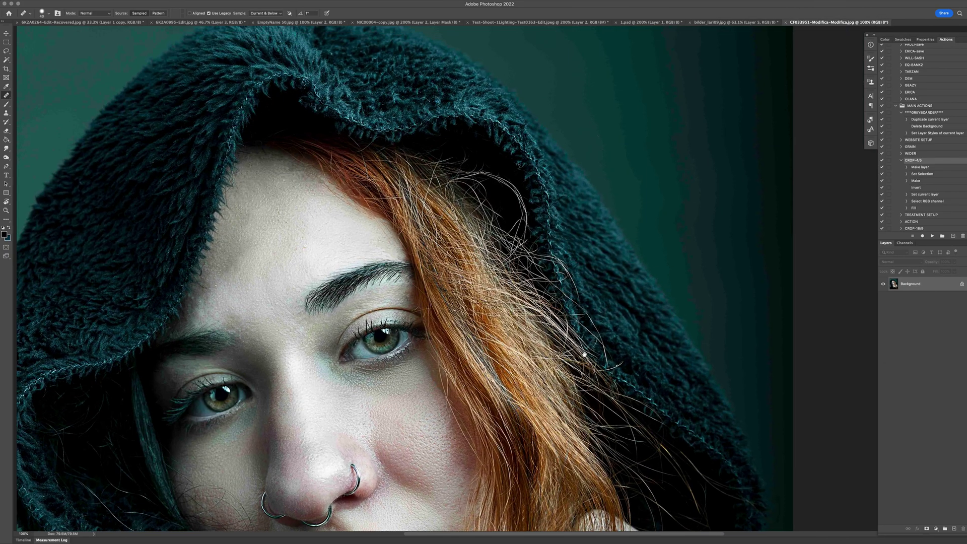
pyautogui.moveTo(649, 105); pyautogui.dragTo(723, 228)
pyautogui.press('super+minus')
pyautogui.press('super+minus')
pyautogui.moveTo(721, 263); pyautogui.dragTo(723, 237)
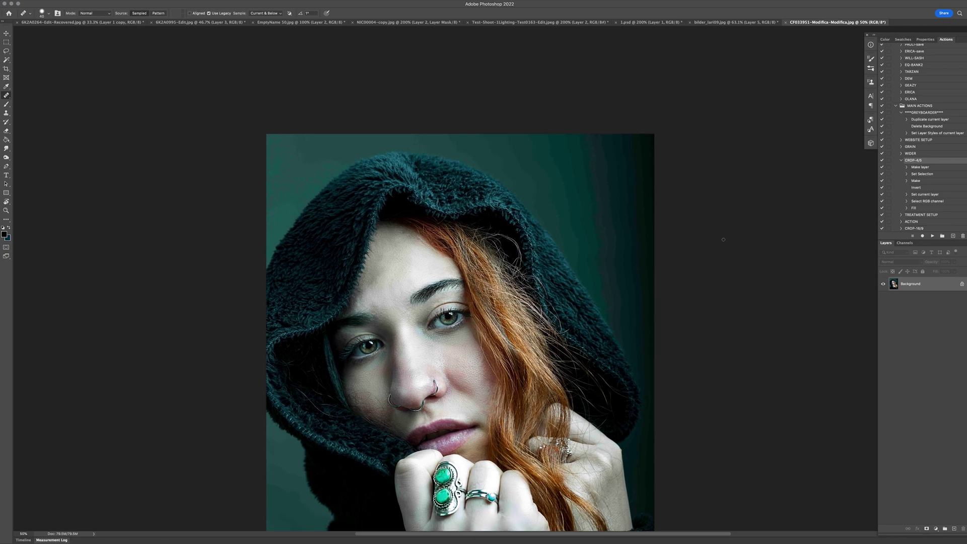
# - Add a new layer and paint it entirely with the background's teal using a large brush at 100% opacity
pyautogui.hotkey('ctrl', 'shift', 'alt', 'n')
pyautogui.press('b')
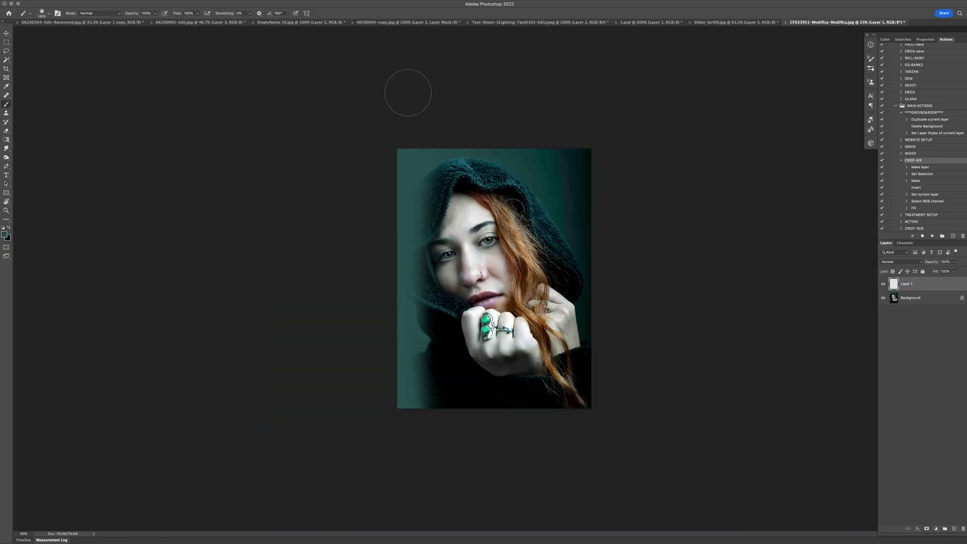
pyautogui.moveTo(408, 94)
pyautogui.mouseDown()
pyautogui.moveTo(431, 371)
pyautogui.moveTo(473, 141)
pyautogui.moveTo(479, 299)
pyautogui.moveTo(526, 383)
pyautogui.moveTo(554, 398)
pyautogui.moveTo(607, 156)
pyautogui.moveTo(589, 324)
pyautogui.mouseUp()
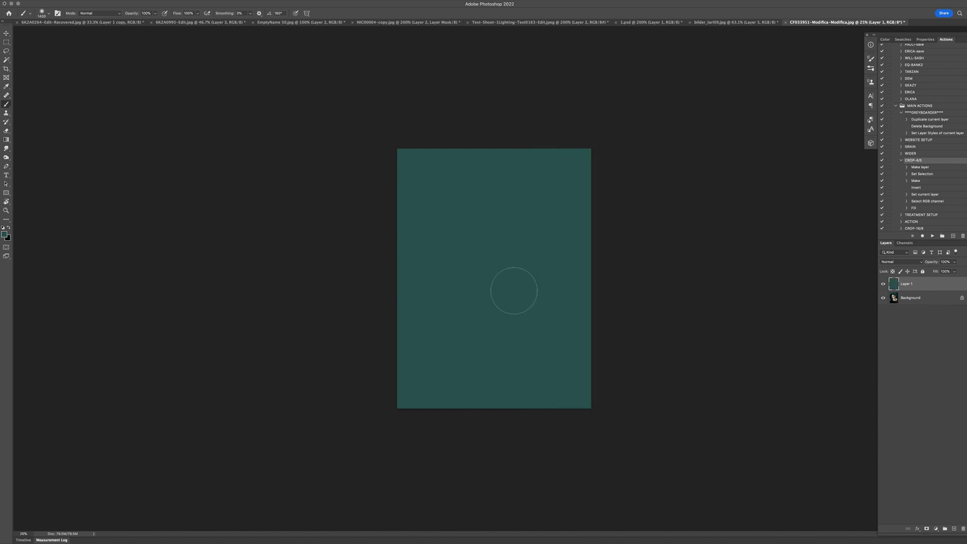
# - Paint a gradual near-black falloff over the teal layer's right side with a much larger, reduced-opacity brush
pyautogui.press('x')
pyautogui.press(']')
pyautogui.press(']')
pyautogui.press(']')
pyautogui.press(']')
pyautogui.press(']')
pyautogui.press(']')
pyautogui.press(']')
pyautogui.press(']')
pyautogui.press(']')
pyautogui.press(']')
pyautogui.press(']')
pyautogui.press(']')
pyautogui.press(']')
pyautogui.press(']')
pyautogui.press(']')
pyautogui.press(']')
pyautogui.press(']')
pyautogui.press(']')
pyautogui.press(']')
pyautogui.press(']')
pyautogui.press(']')
pyautogui.moveTo(613, 124)
pyautogui.mouseDown()
pyautogui.moveTo(604, 479)
pyautogui.moveTo(559, 151)
pyautogui.mouseUp()
# - Apply a Gaussian Blur to the painted teal-to-black gradient on Layer 1
pyautogui.click(161, 2)
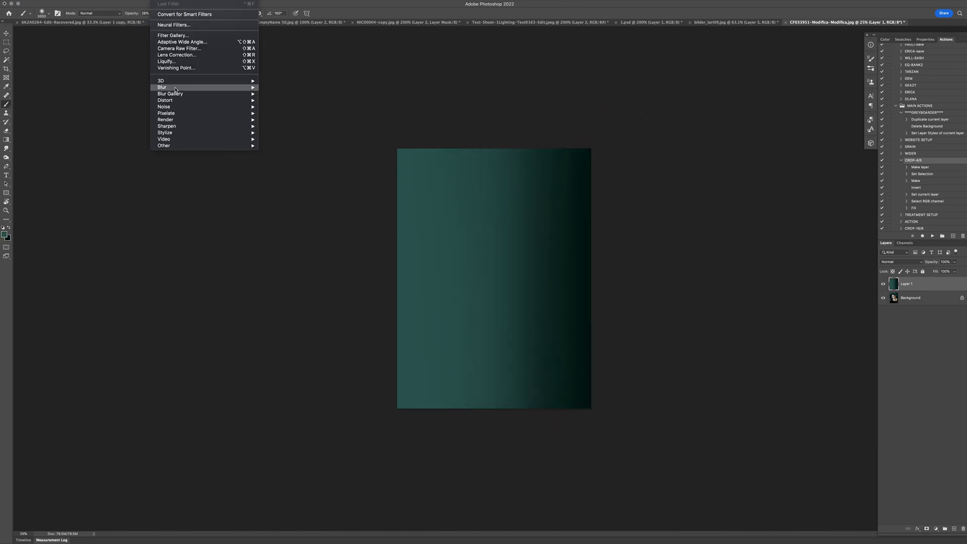
pyautogui.click(282, 113)
pyautogui.press('Return')
# - Run the GRAIN action to add grain layers above the painted gradient and check their effect
pyautogui.press('super+plus')
pyautogui.scroll(-1, 926, 224)
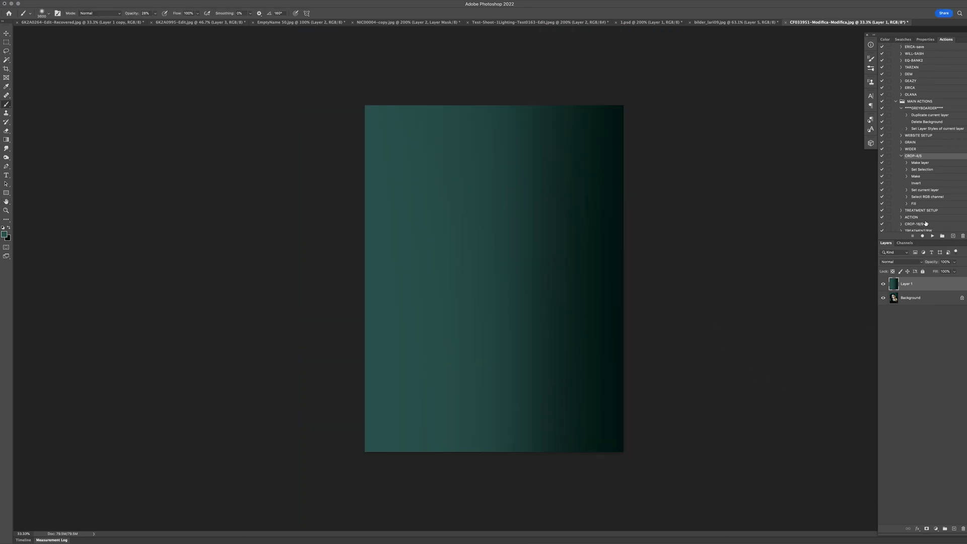
pyautogui.scroll(2, 925, 223)
pyautogui.scroll(-2, 925, 223)
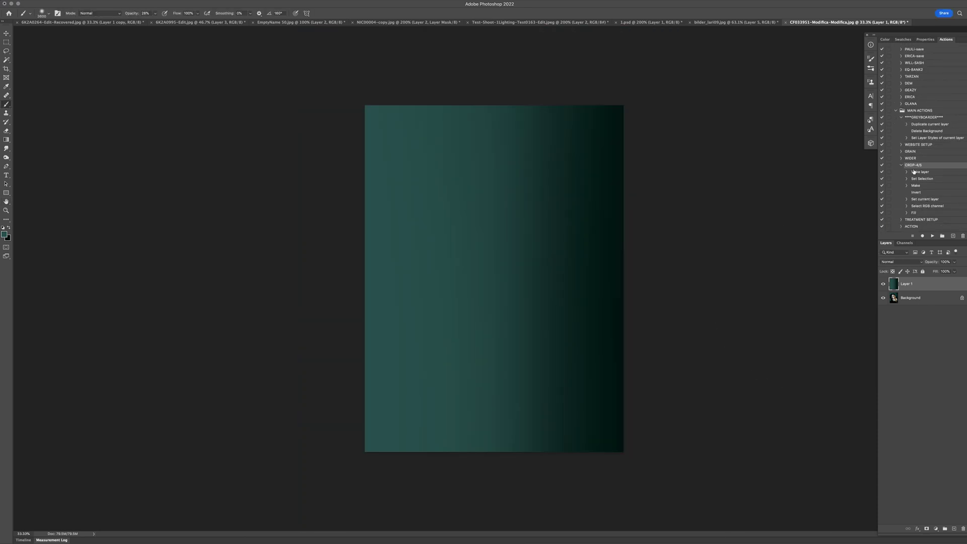
pyautogui.click(917, 151)
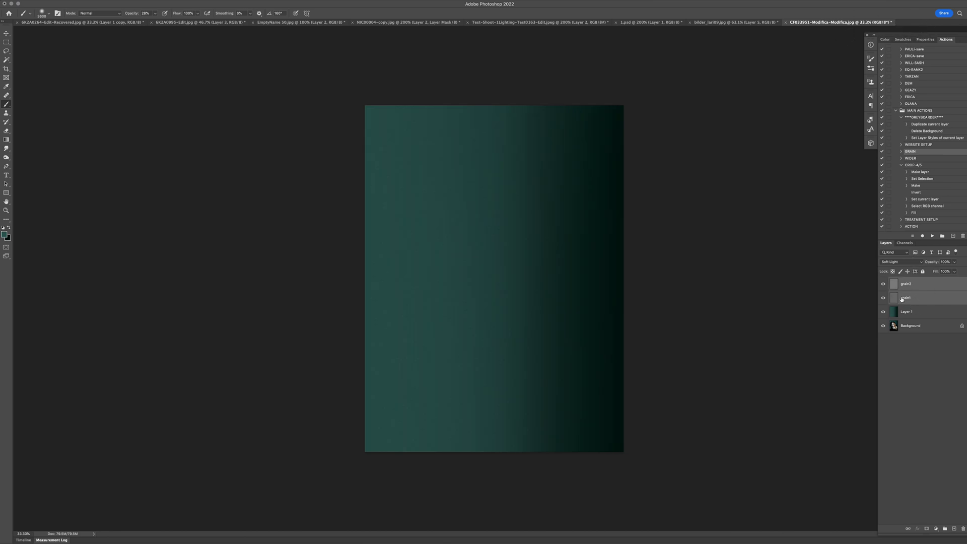
pyautogui.click(882, 298)
pyautogui.click(882, 284)
# - Group Layer 1 together with the two grain layers
pyautogui.click(932, 314)
pyautogui.keyDown('shift'); pyautogui.click(925, 288); pyautogui.keyUp('shift')
pyautogui.moveTo(932, 313); pyautogui.dragTo(944, 528)
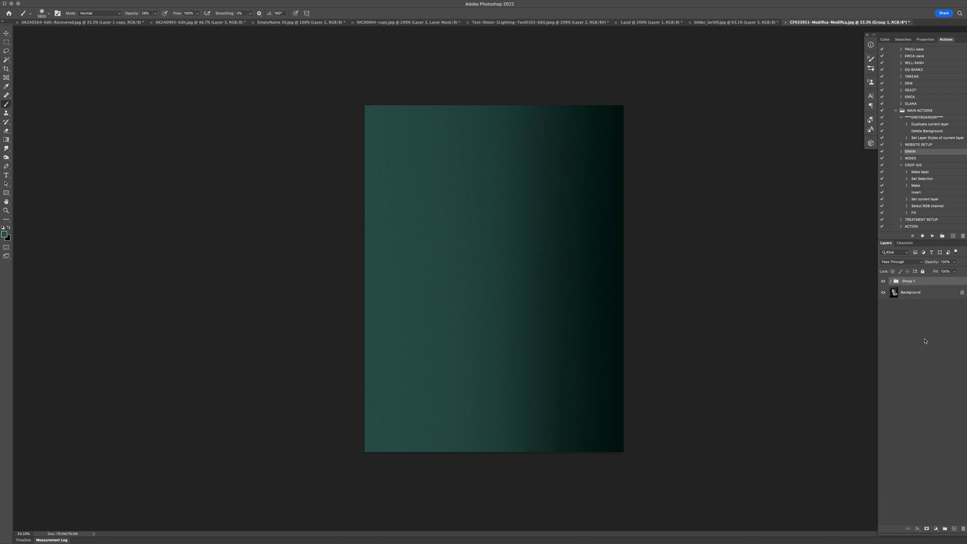
# - Add a layer mask to Group 1 and invert it to black, with white as the painting colour
pyautogui.click(926, 529)
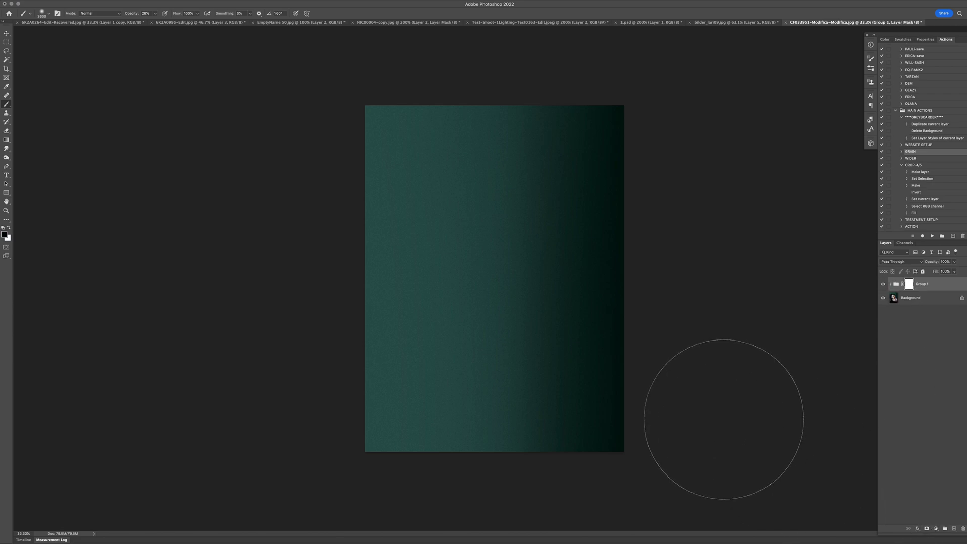
pyautogui.press('x')
pyautogui.press('super+i')
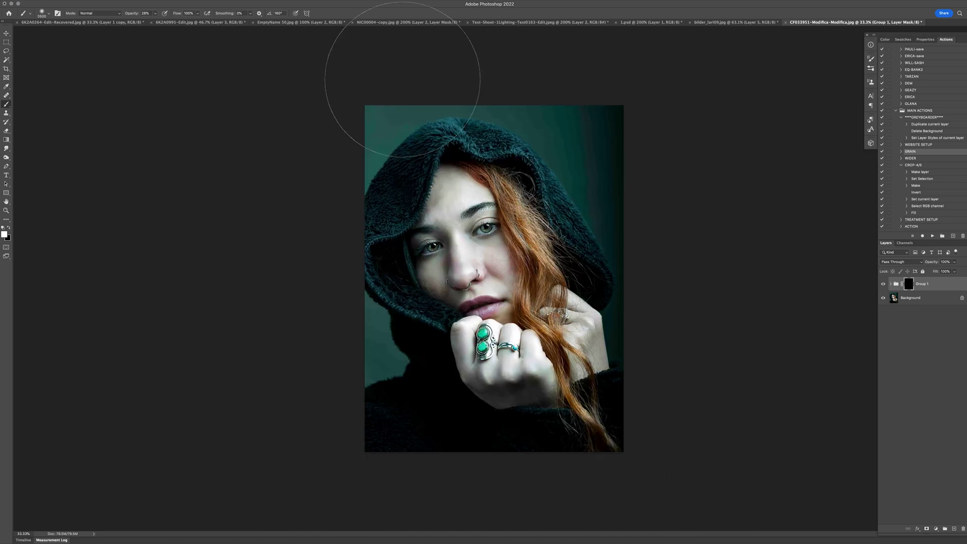
# - With a smaller brush at 100% opacity, paint white on Group 1's mask to reveal the new background above and beside the hood's right side
pyautogui.press('[')
pyautogui.press('[')
pyautogui.press('[')
pyautogui.press('[')
pyautogui.press('[')
pyautogui.press('[')
pyautogui.press('[')
pyautogui.press('[')
pyautogui.press('[')
pyautogui.press('[')
pyautogui.press('[')
pyautogui.press('[')
pyautogui.press('[')
pyautogui.press('[')
pyautogui.press('[')
pyautogui.press('[')
pyautogui.press('[')
pyautogui.press('[')
pyautogui.press('[')
pyautogui.press('[')
pyautogui.press('[')
pyautogui.press('[')
pyautogui.press('[')
pyautogui.press('[')
pyautogui.press('[')
pyautogui.press('[')
pyautogui.press('[')
pyautogui.press('0')
pyautogui.press('[')
pyautogui.press('[')
pyautogui.press('[')
pyautogui.press('[')
pyautogui.press('[')
pyautogui.press('[')
pyautogui.press('[')
pyautogui.press(']')
pyautogui.press(']')
pyautogui.press(']')
pyautogui.press(']')
pyautogui.press(']')
pyautogui.press(']')
pyautogui.press(']')
pyautogui.moveTo(445, 119)
pyautogui.mouseDown()
pyautogui.moveTo(597, 164)
pyautogui.moveTo(604, 211)
pyautogui.mouseUp()
# - Paint white on Group 1's mask with a smaller brush to reveal the new background below the hood at the image's left edge
pyautogui.press('[')
pyautogui.press('[')
pyautogui.press('[')
pyautogui.press('[')
pyautogui.moveTo(353, 371)
pyautogui.mouseDown()
pyautogui.moveTo(359, 301)
pyautogui.moveTo(373, 328)
pyautogui.mouseUp()
# - Refine Group 1's mask with a finer white brush along the hood's right outline, from its crown down towards the hand
pyautogui.press('[')
pyautogui.press('[')
pyautogui.press('[')
pyautogui.press('[')
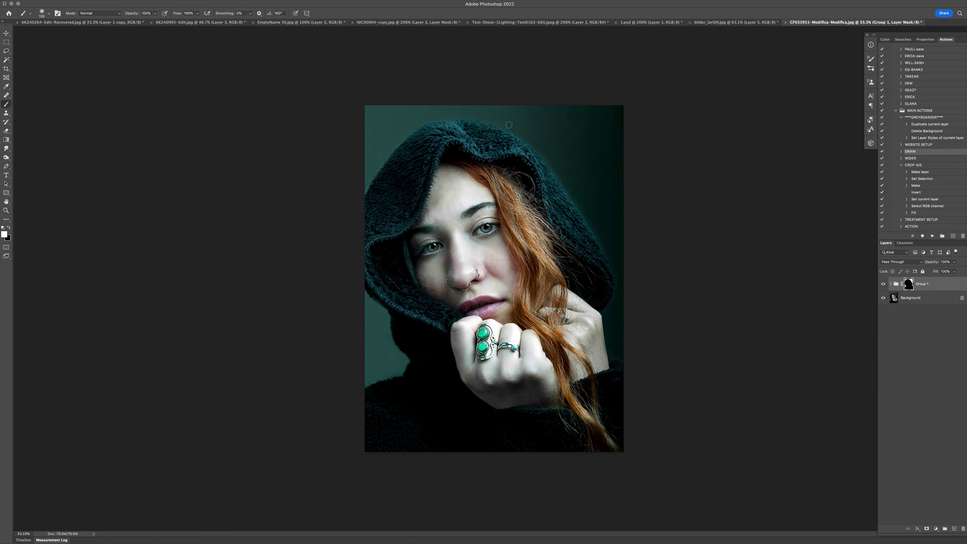
pyautogui.moveTo(508, 124)
pyautogui.mouseDown()
pyautogui.moveTo(608, 311)
pyautogui.moveTo(610, 336)
pyautogui.mouseUp()
# - Paint black on Group 1's mask with a small brush to restore the edge of the hand and hood at the right
pyautogui.press('x')
pyautogui.press('[')
pyautogui.press('[')
pyautogui.moveTo(603, 333); pyautogui.dragTo(605, 355)
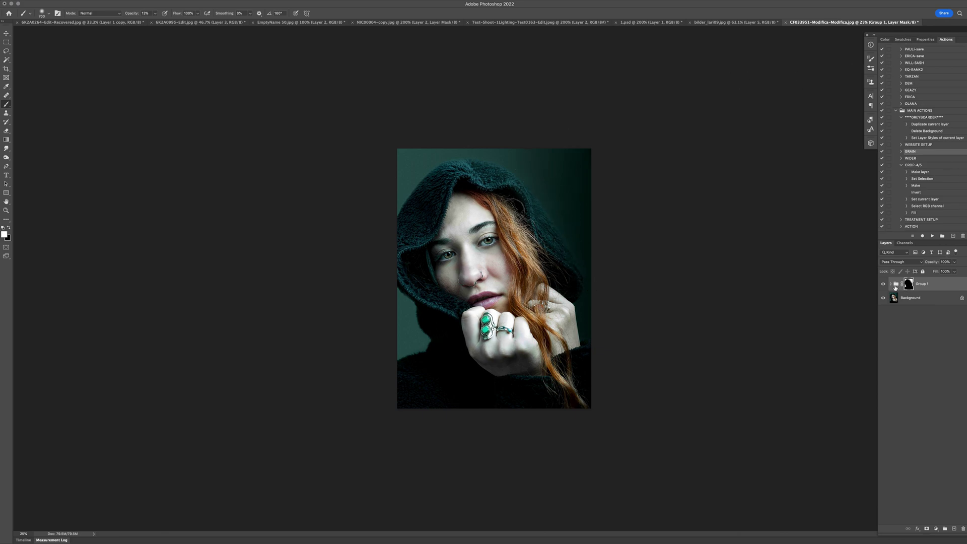
# - Toggle Group 1's visibility to compare the original banded background with the new one
pyautogui.click(883, 285)
pyautogui.click(883, 285)
pyautogui.click(884, 284)
pyautogui.click(884, 284)
pyautogui.click(884, 284)
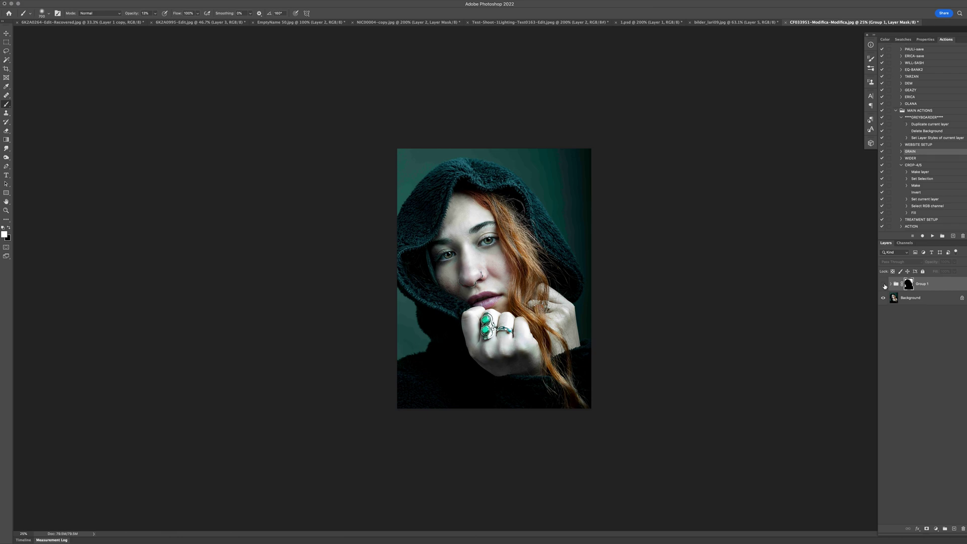
pyautogui.click(884, 284)
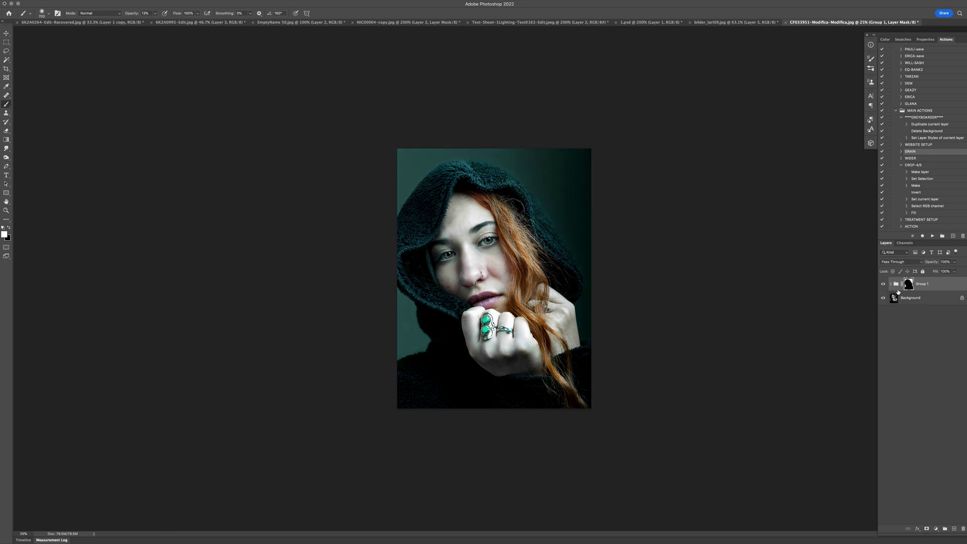
# - Hide Group 1 and fill a new Layer 2 with a horizontal gradient from black at the right to sampled teal at the left
pyautogui.click(884, 285)
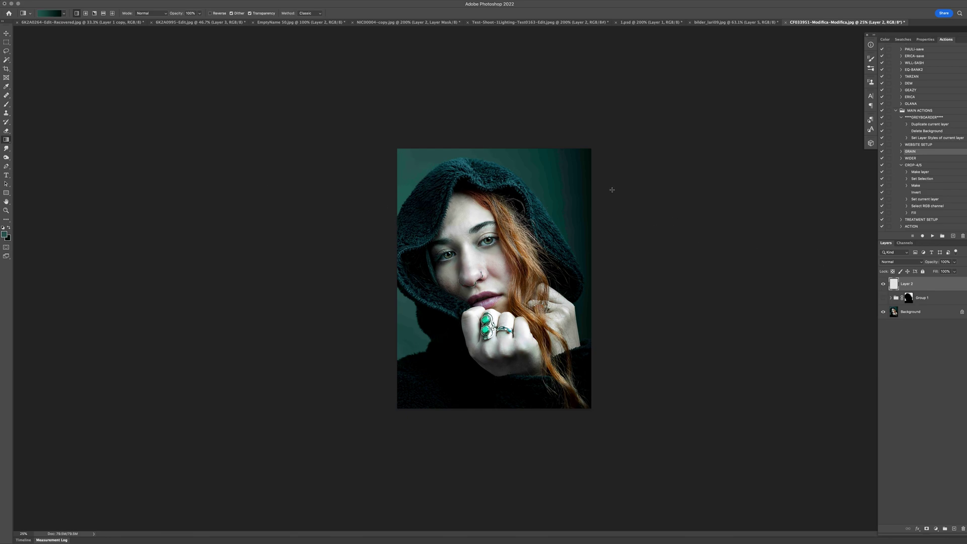
pyautogui.press('x')
pyautogui.click(591, 165)
pyautogui.moveTo(587, 164); pyautogui.dragTo(422, 163)
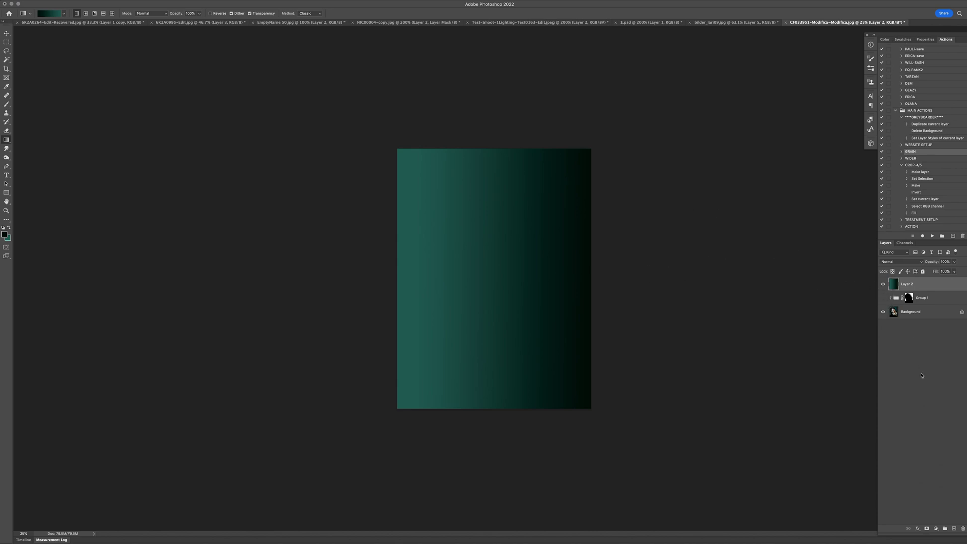
# - Move Layer 2 into Group 1 between the grain layers and Layer 1, and make it visible
pyautogui.click(890, 297)
pyautogui.moveTo(916, 286); pyautogui.dragTo(901, 333)
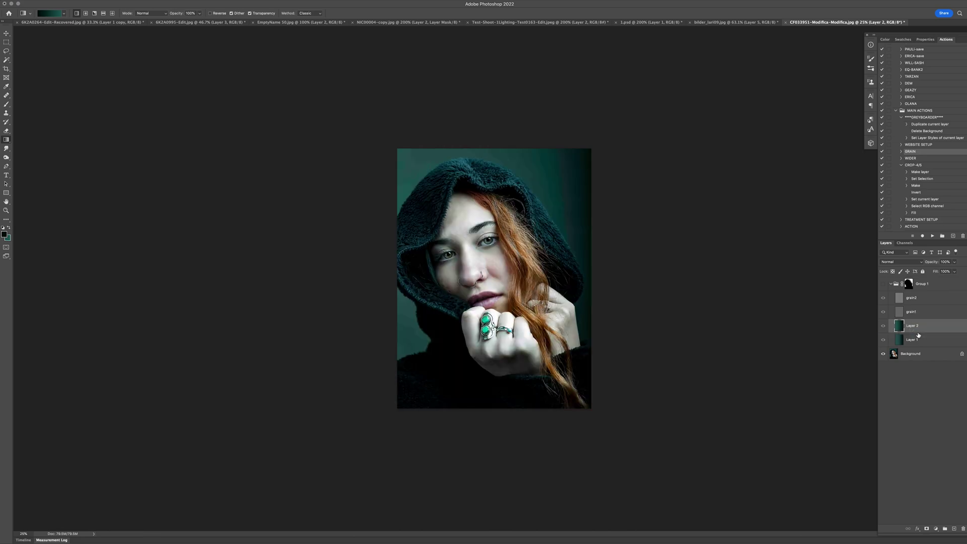
pyautogui.click(884, 326)
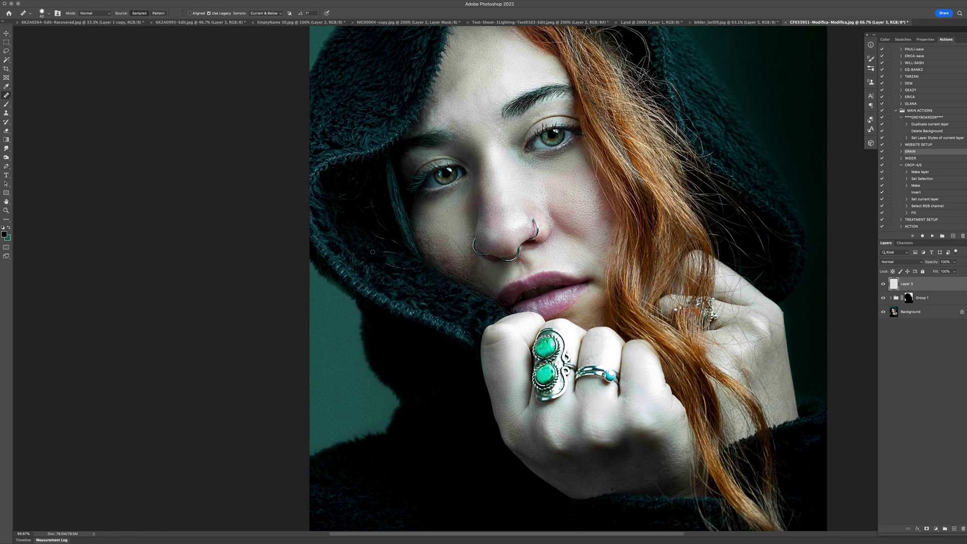
# - Heal specks on the dark inner side of the hood on the new Layer 3
pyautogui.moveTo(372, 251)
pyautogui.mouseDown()
pyautogui.moveTo(394, 242)
pyautogui.moveTo(357, 195)
pyautogui.mouseUp()
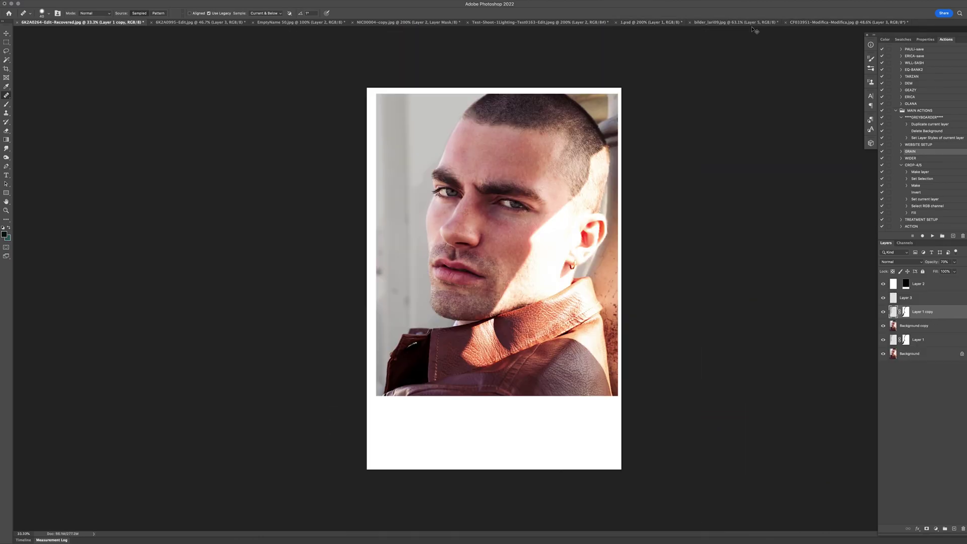
# - Review the open retouched portraits one after another, ending back on the hooded woman's image
pyautogui.hotkey('ctrl', 'Tab')
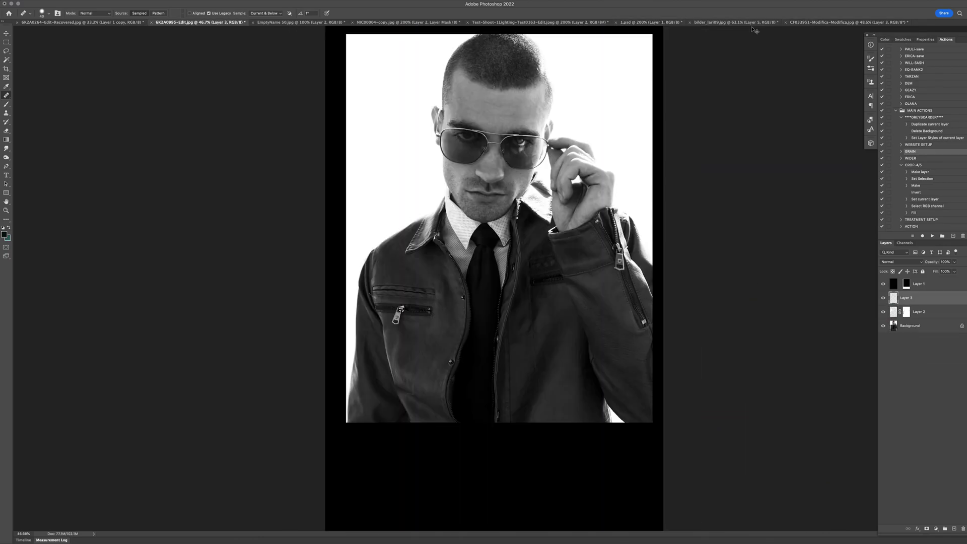
pyautogui.hotkey('ctrl', 'Tab')
pyautogui.hotkey('ctrl', 'Tab')
pyautogui.hotkey('ctrl', 'Tab')
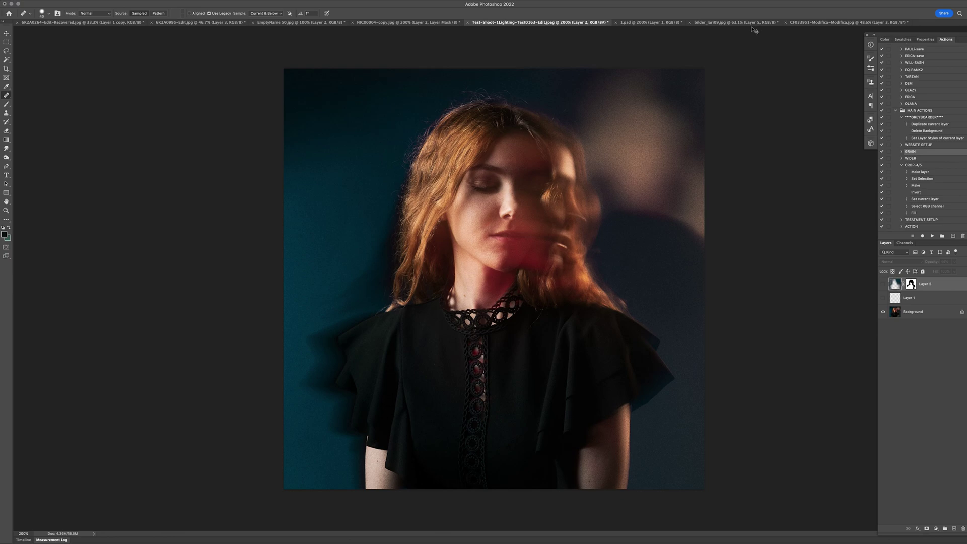
pyautogui.hotkey('ctrl', 'Tab')
pyautogui.hotkey('ctrl', 'Tab')
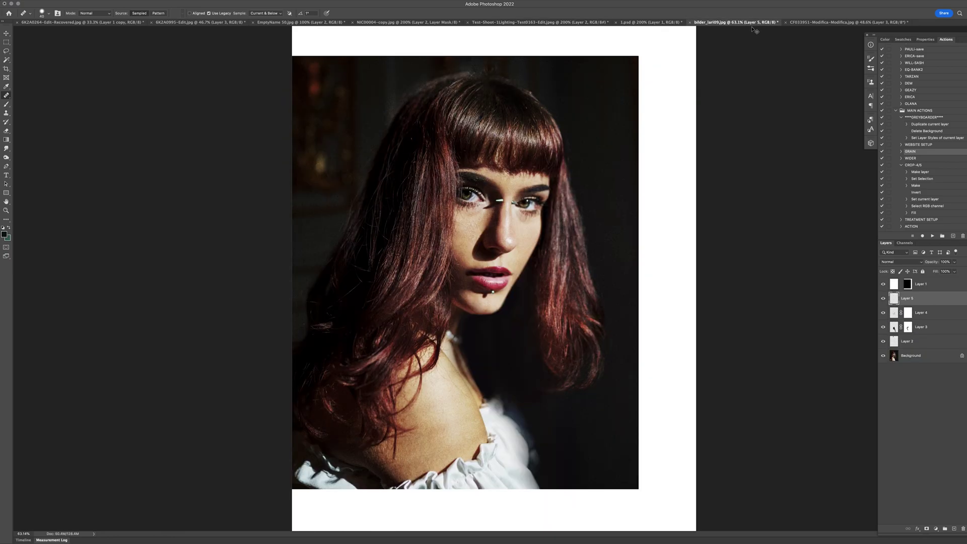
pyautogui.hotkey('ctrl', 'Tab')
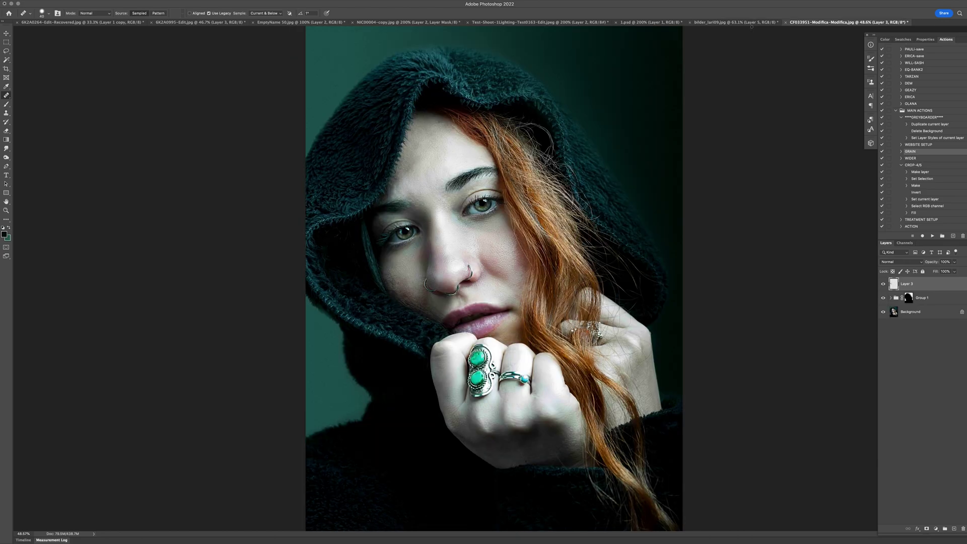